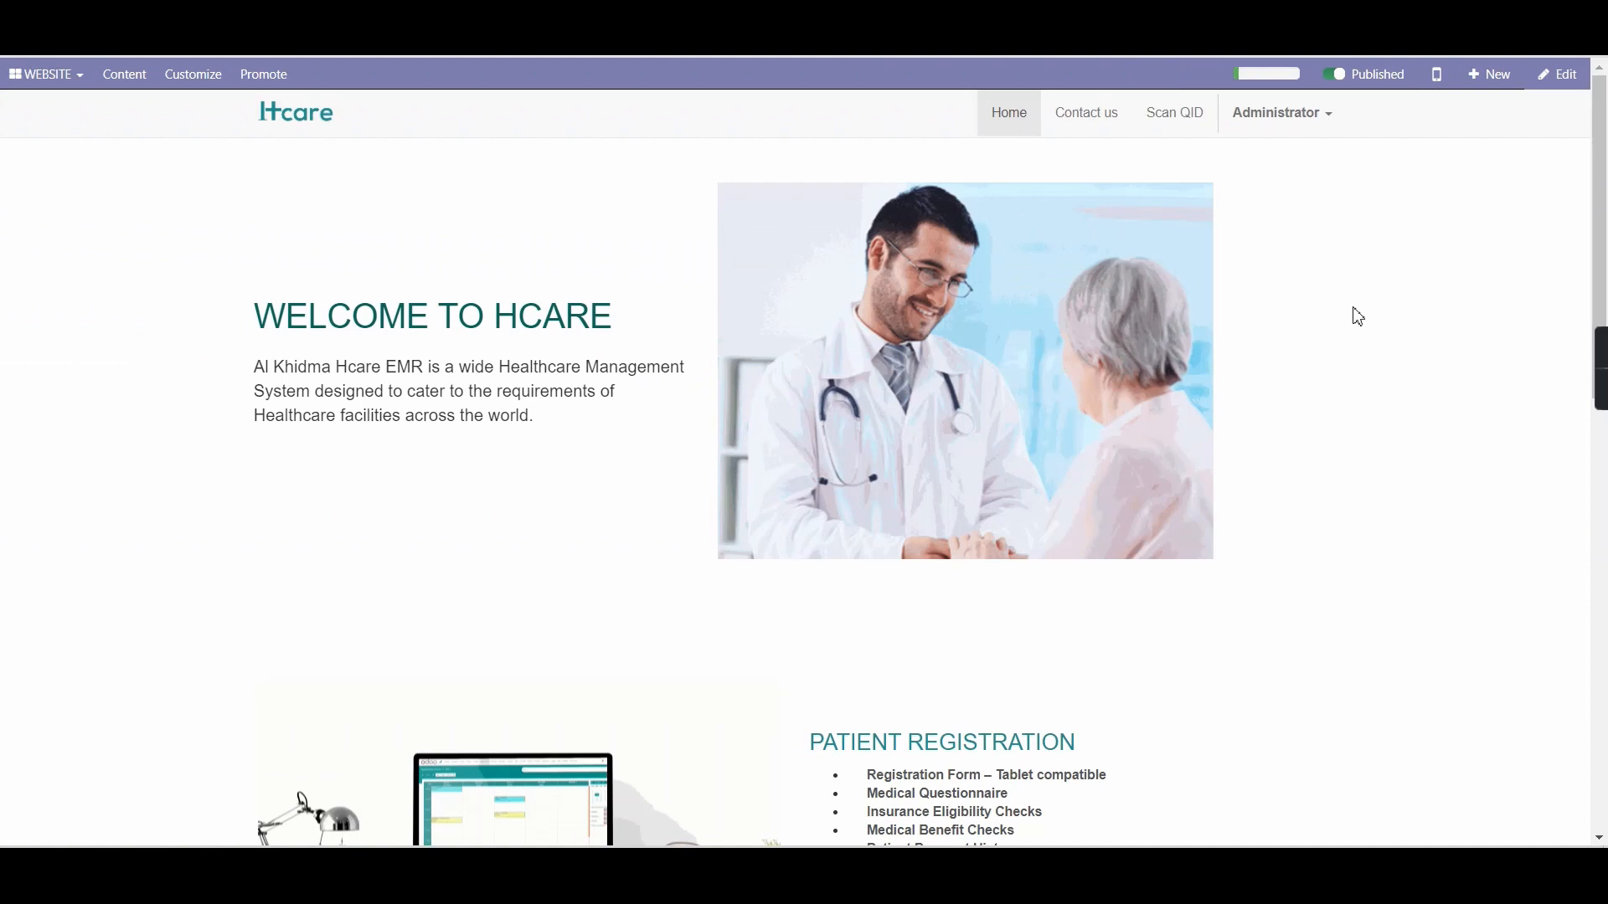
- Open the HCARE module and go to its Appointments schedule
click(12, 83)
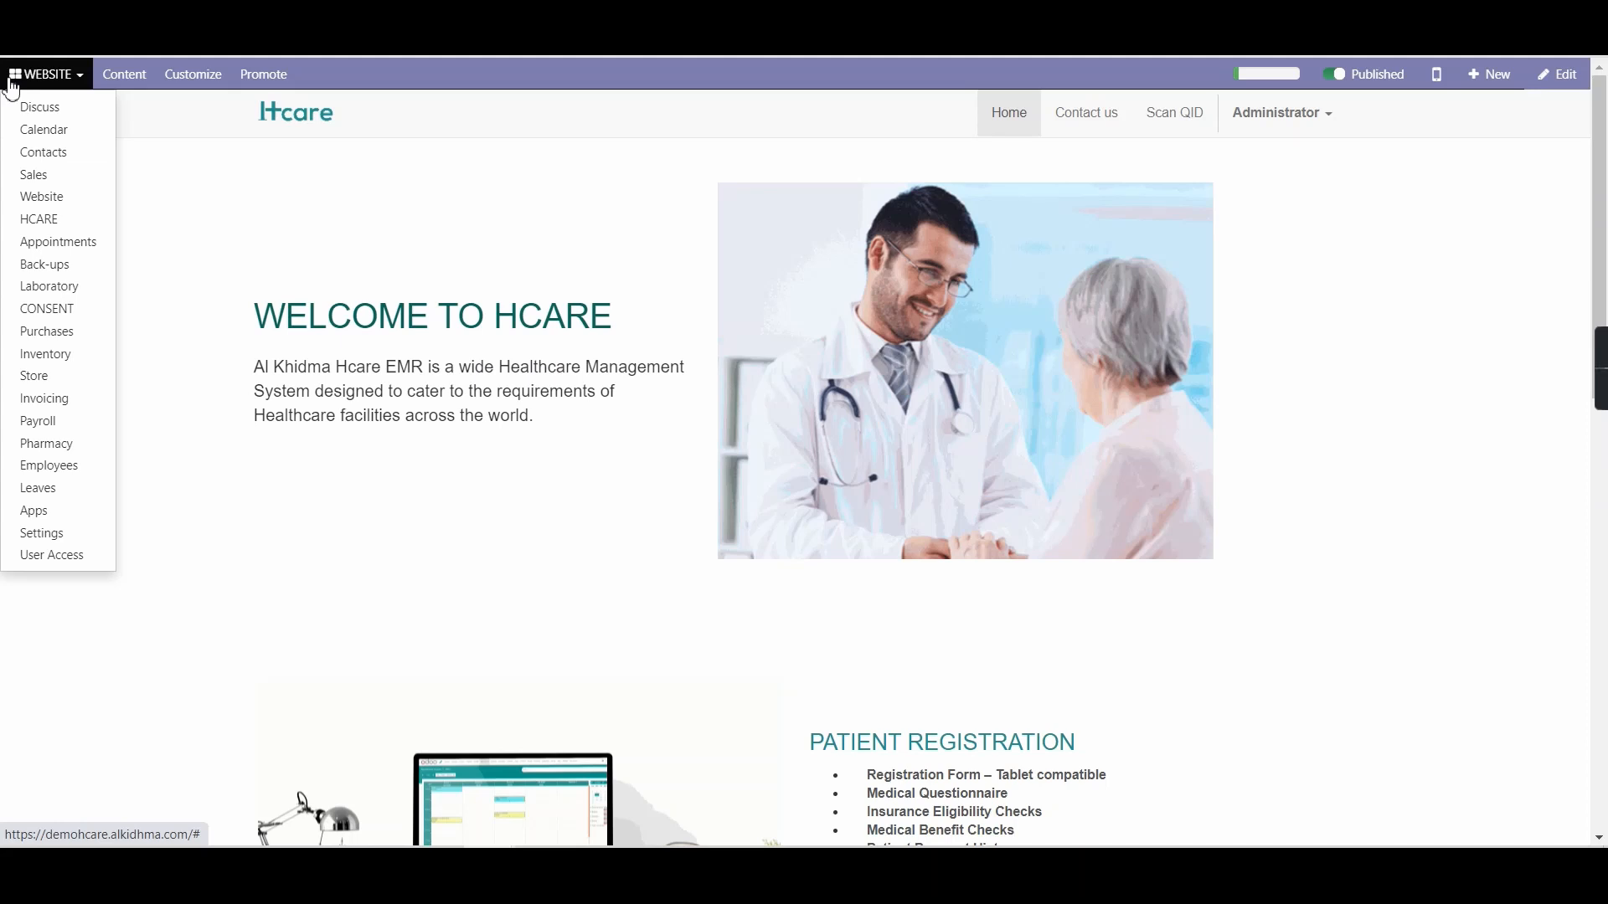
click(43, 224)
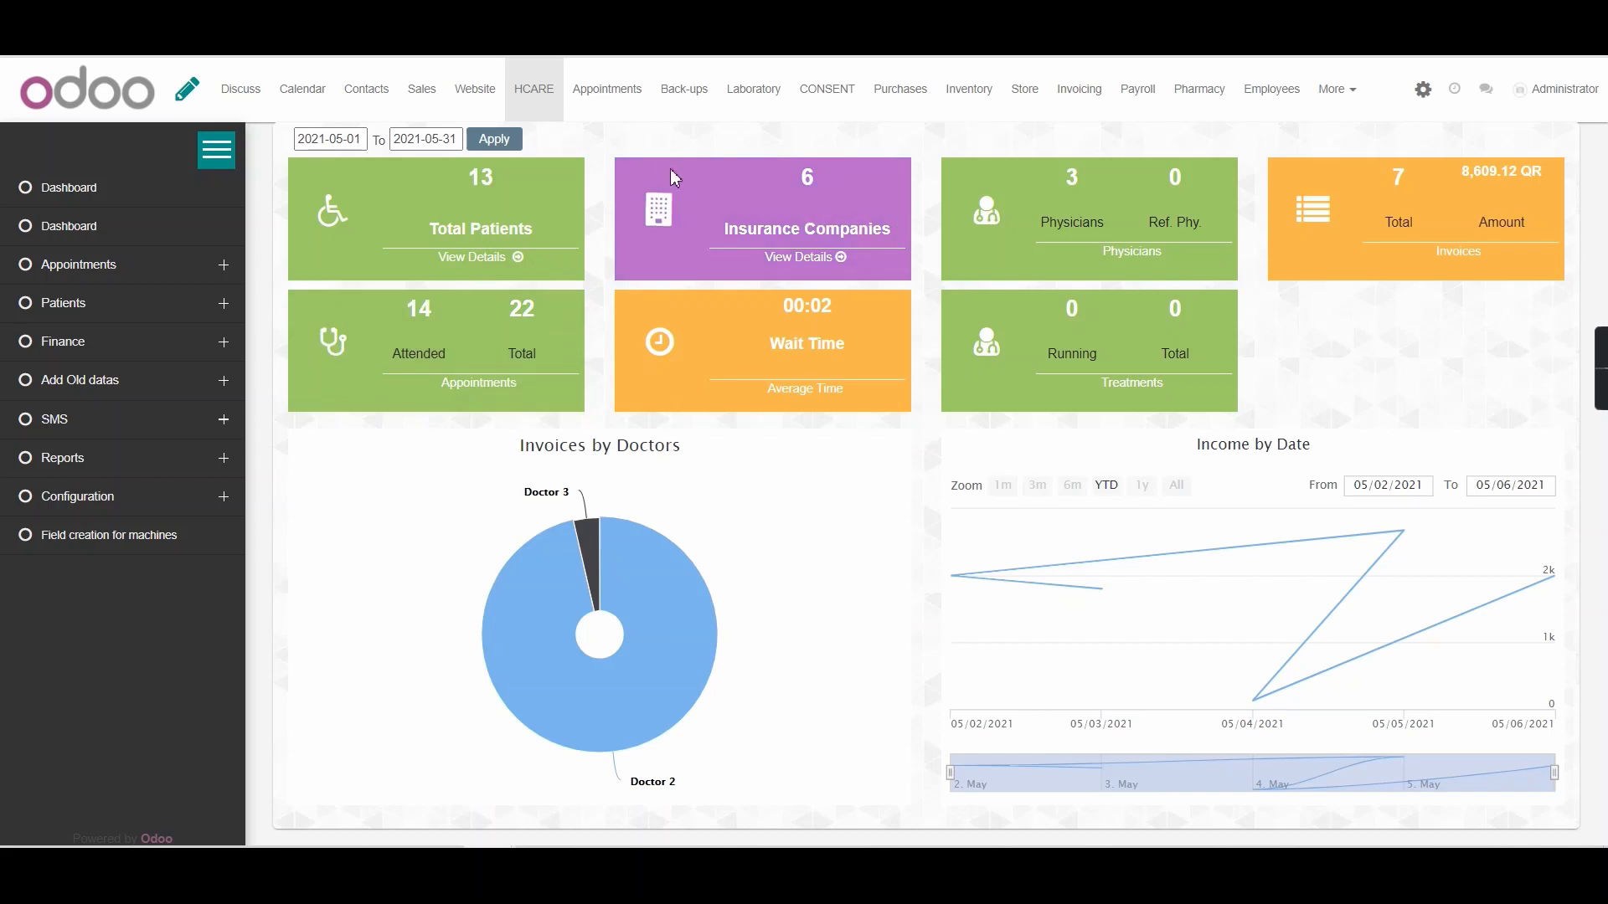
click(617, 117)
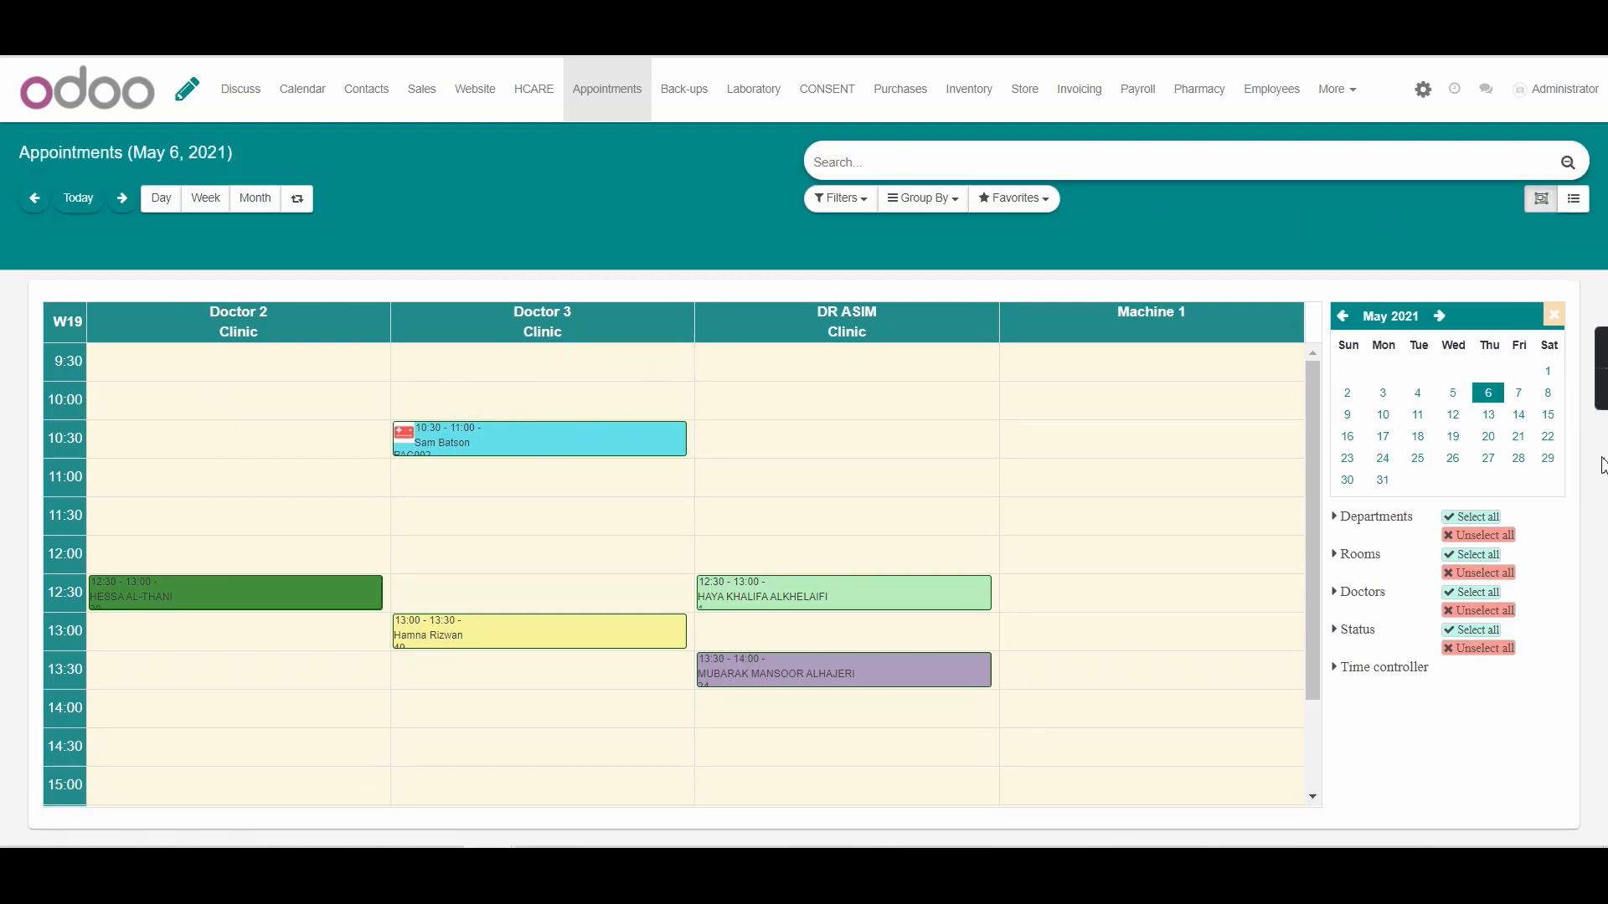
- Check the appointment schedule for May 19, 2021, and return to May 6 to review its bookings per doctor
click(1460, 436)
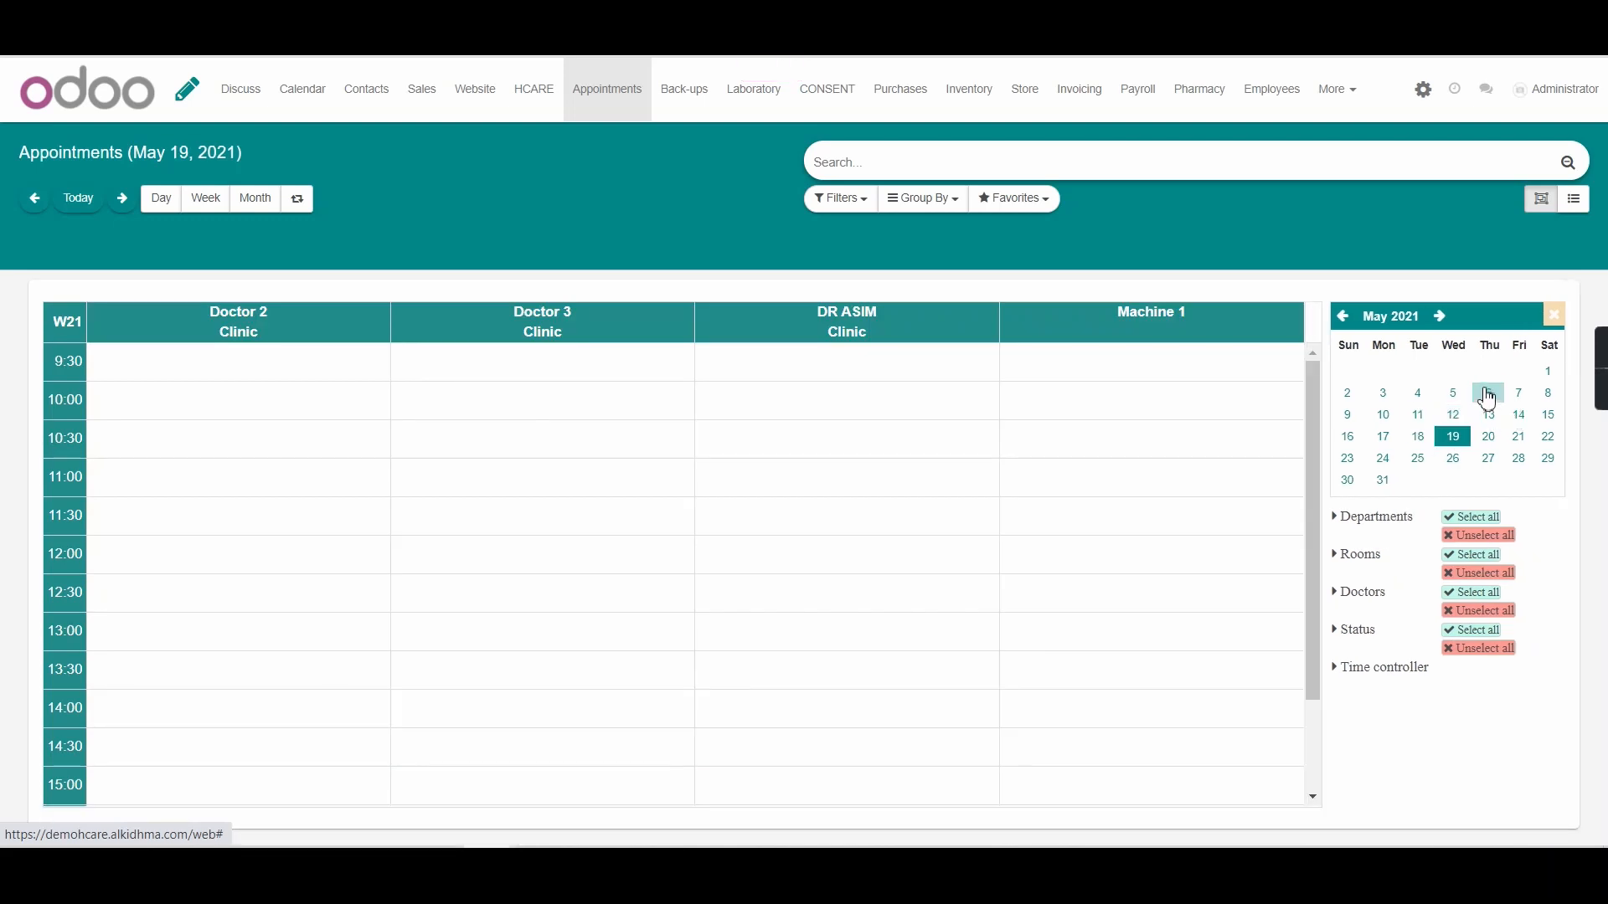
click(1487, 394)
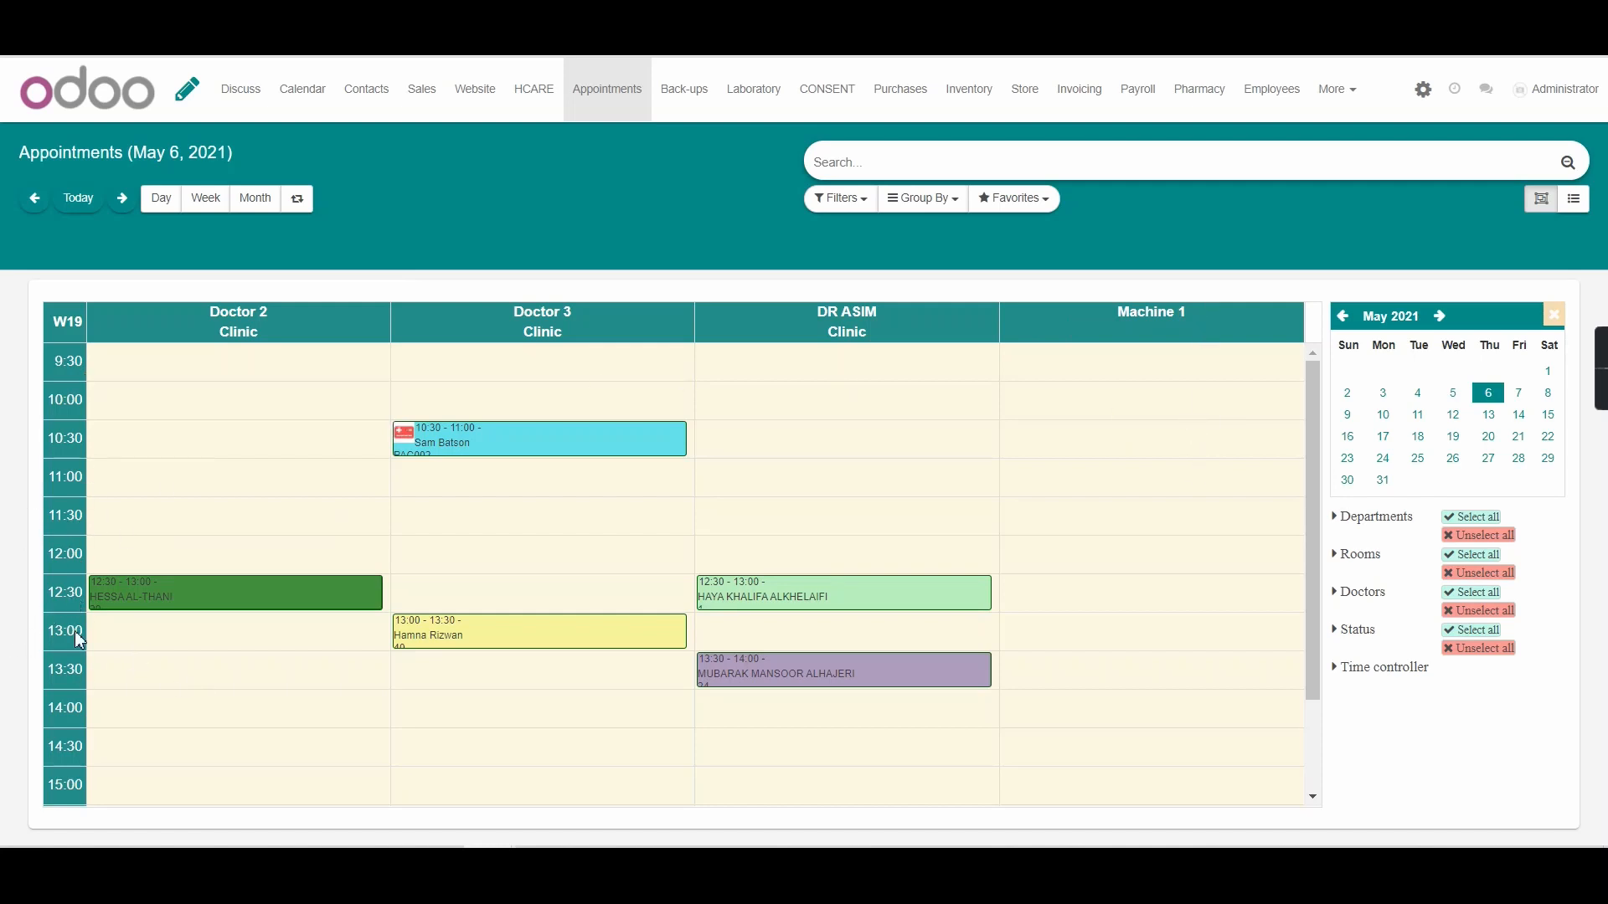
scroll(74, 637, down, 3)
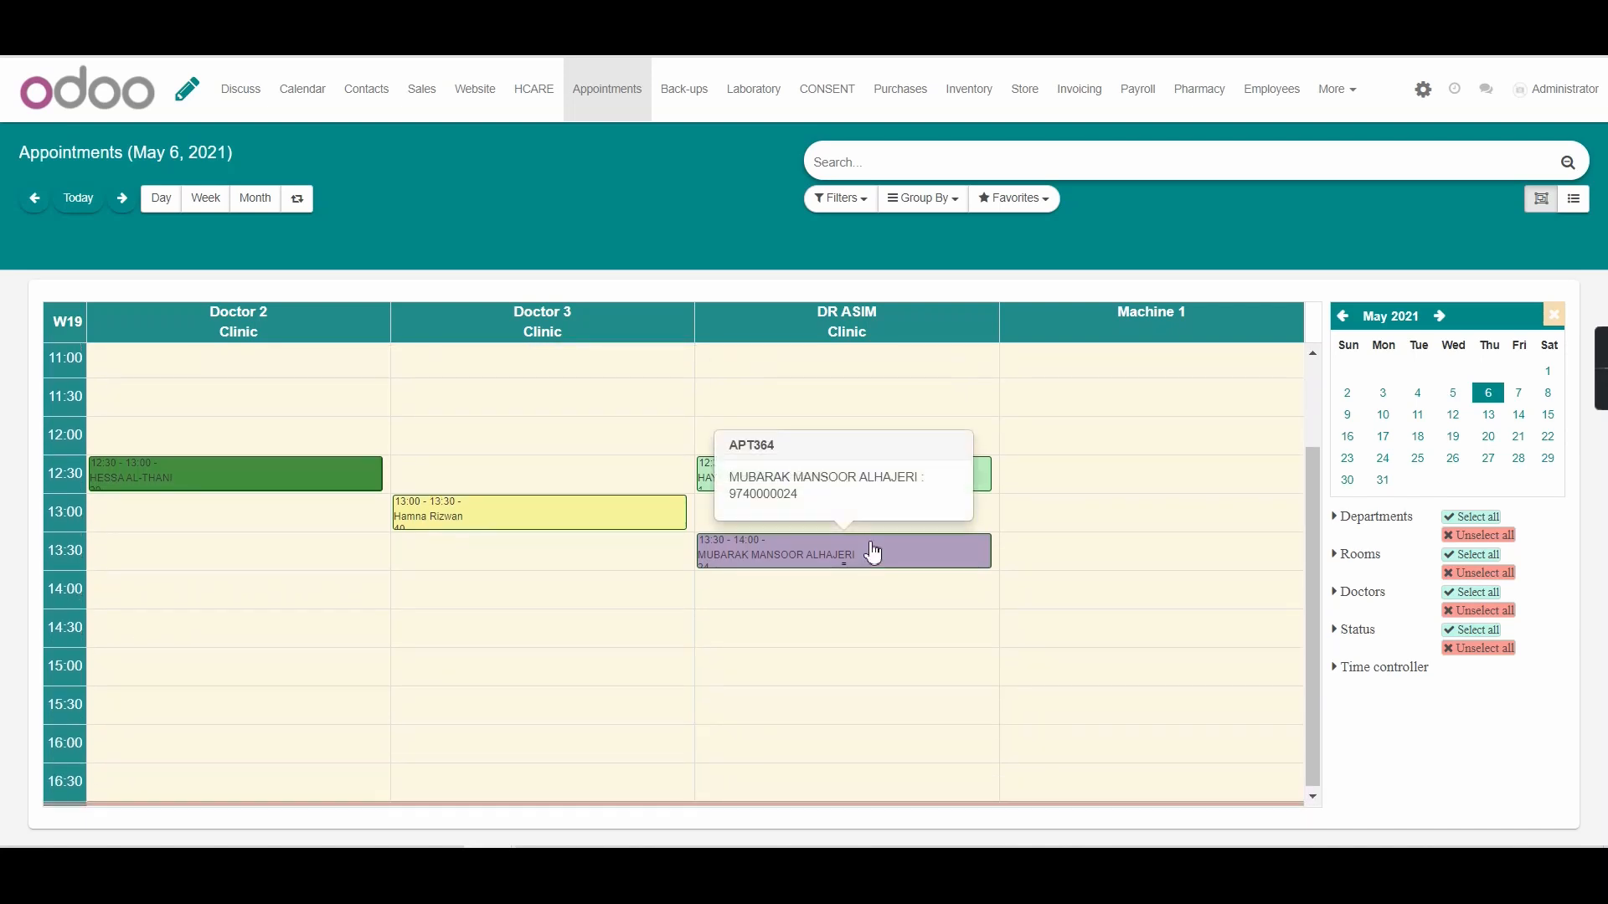
scroll(837, 548, up, 2)
scroll(628, 526, down, 1)
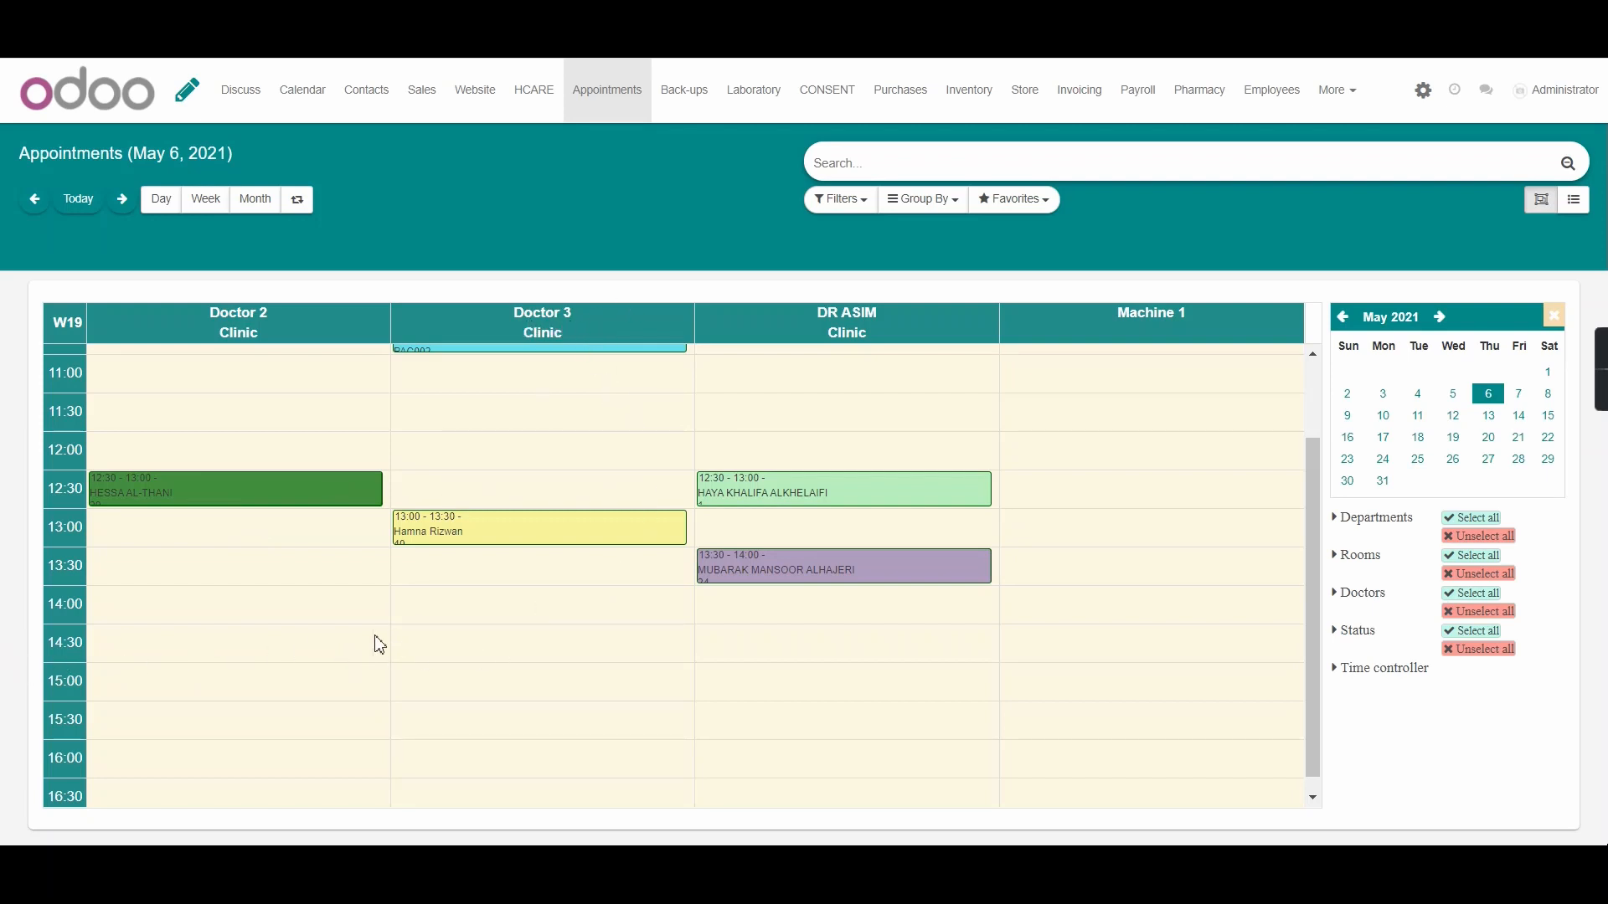
- Start a booking for Doctor 3 from 14:30 to 15:00 on May 6, marked as a registered patient
click(480, 648)
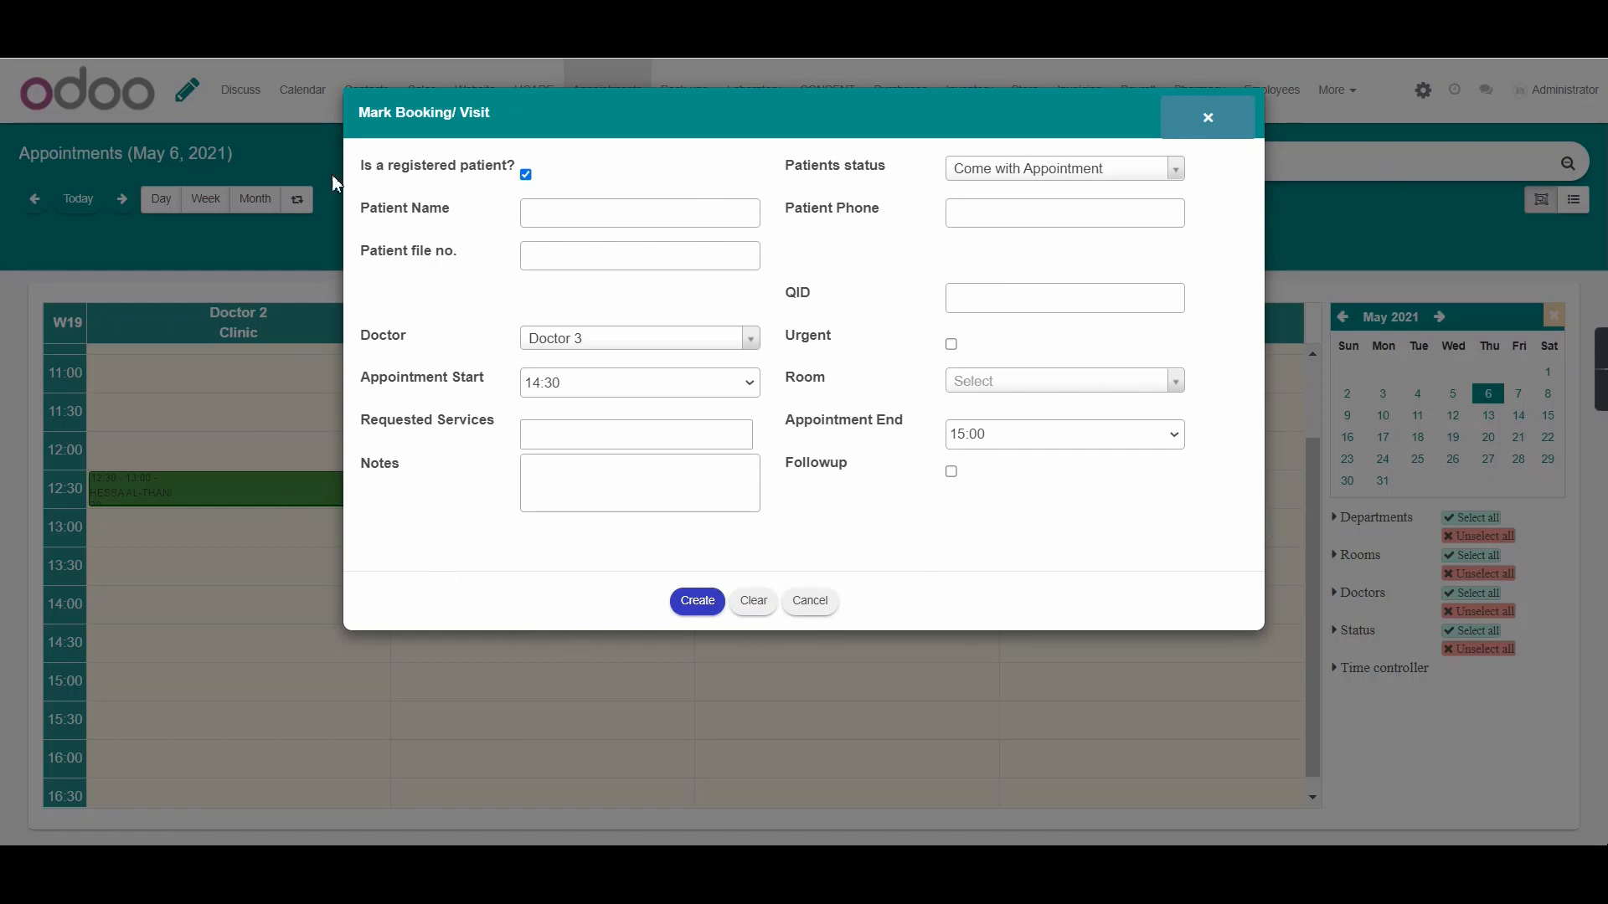
mouse_move(361, 174)
mouse_down()
mouse_move(559, 165)
mouse_move(360, 167)
mouse_up()
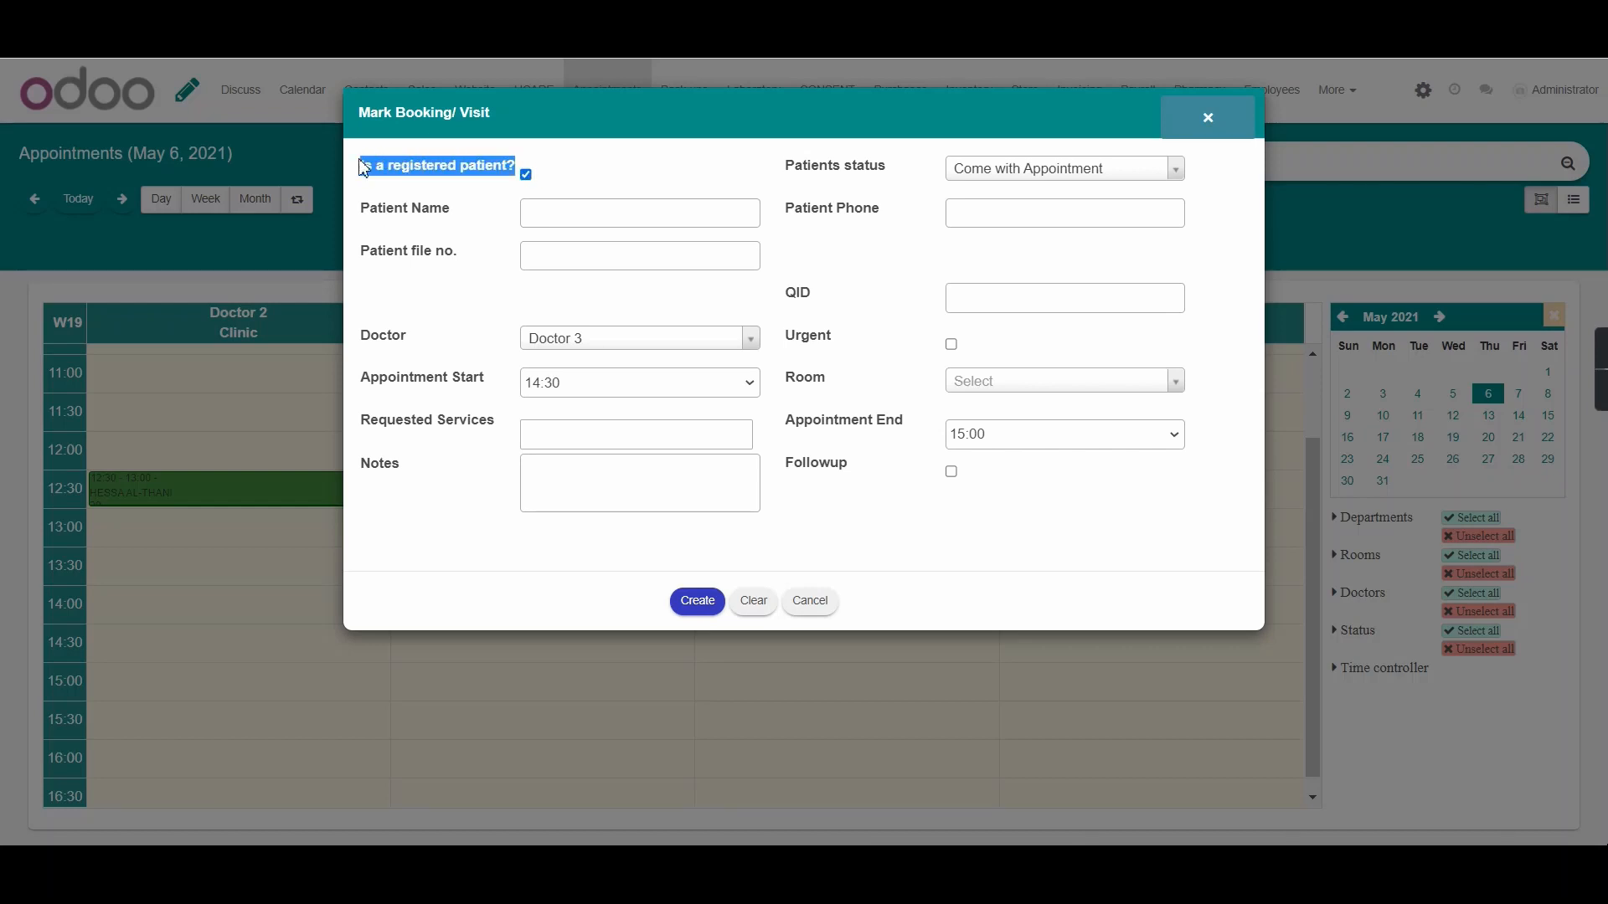
click(441, 246)
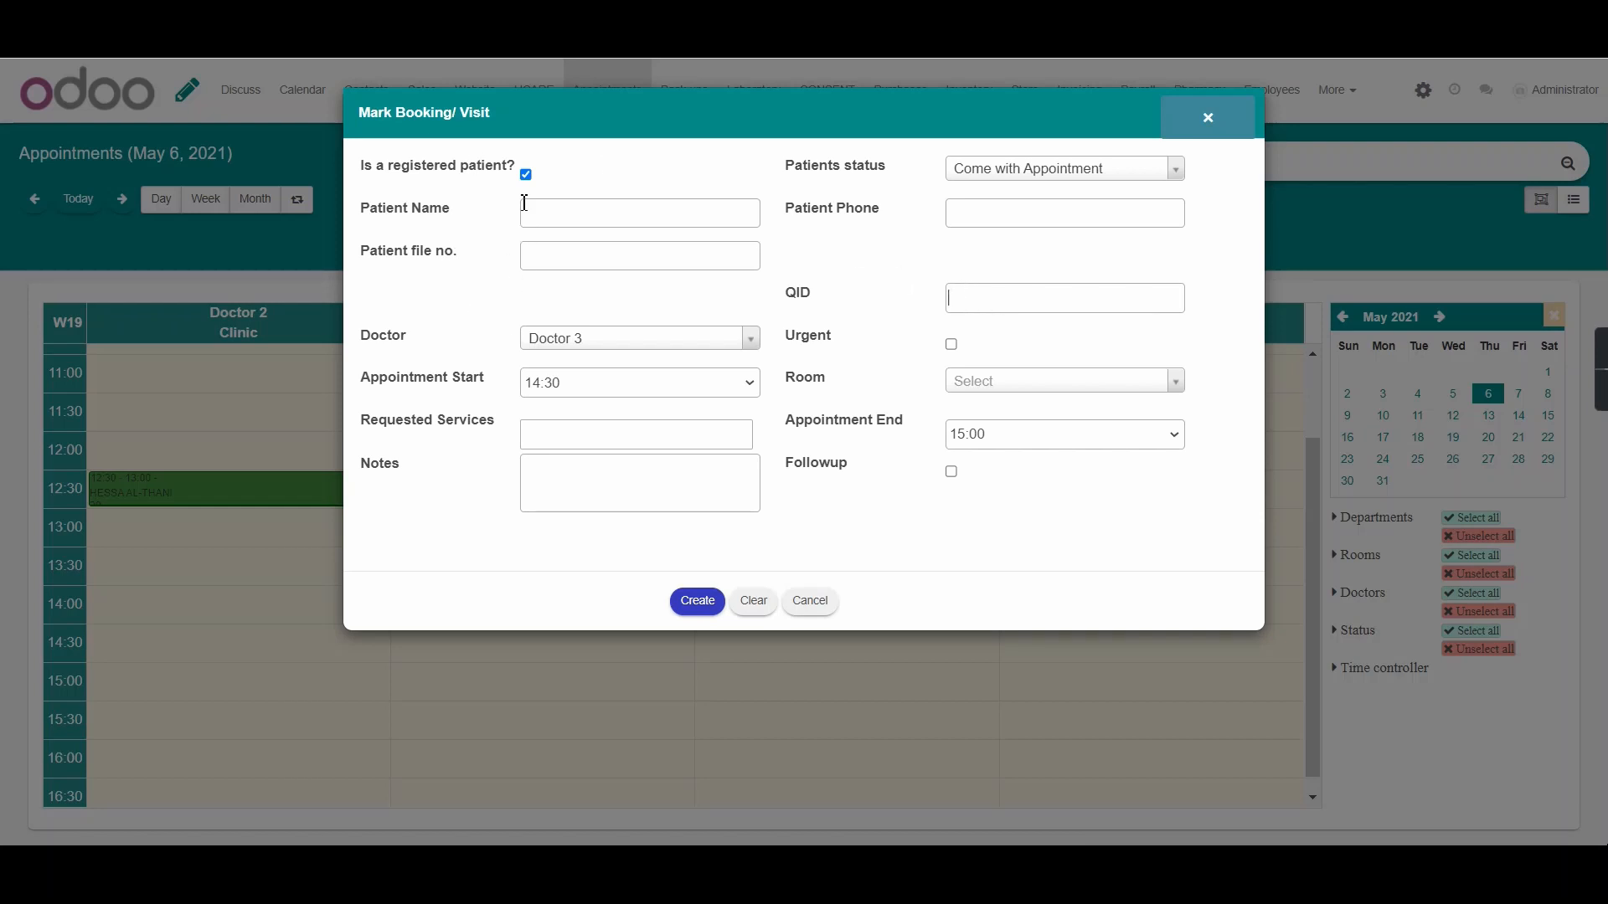
click(527, 173)
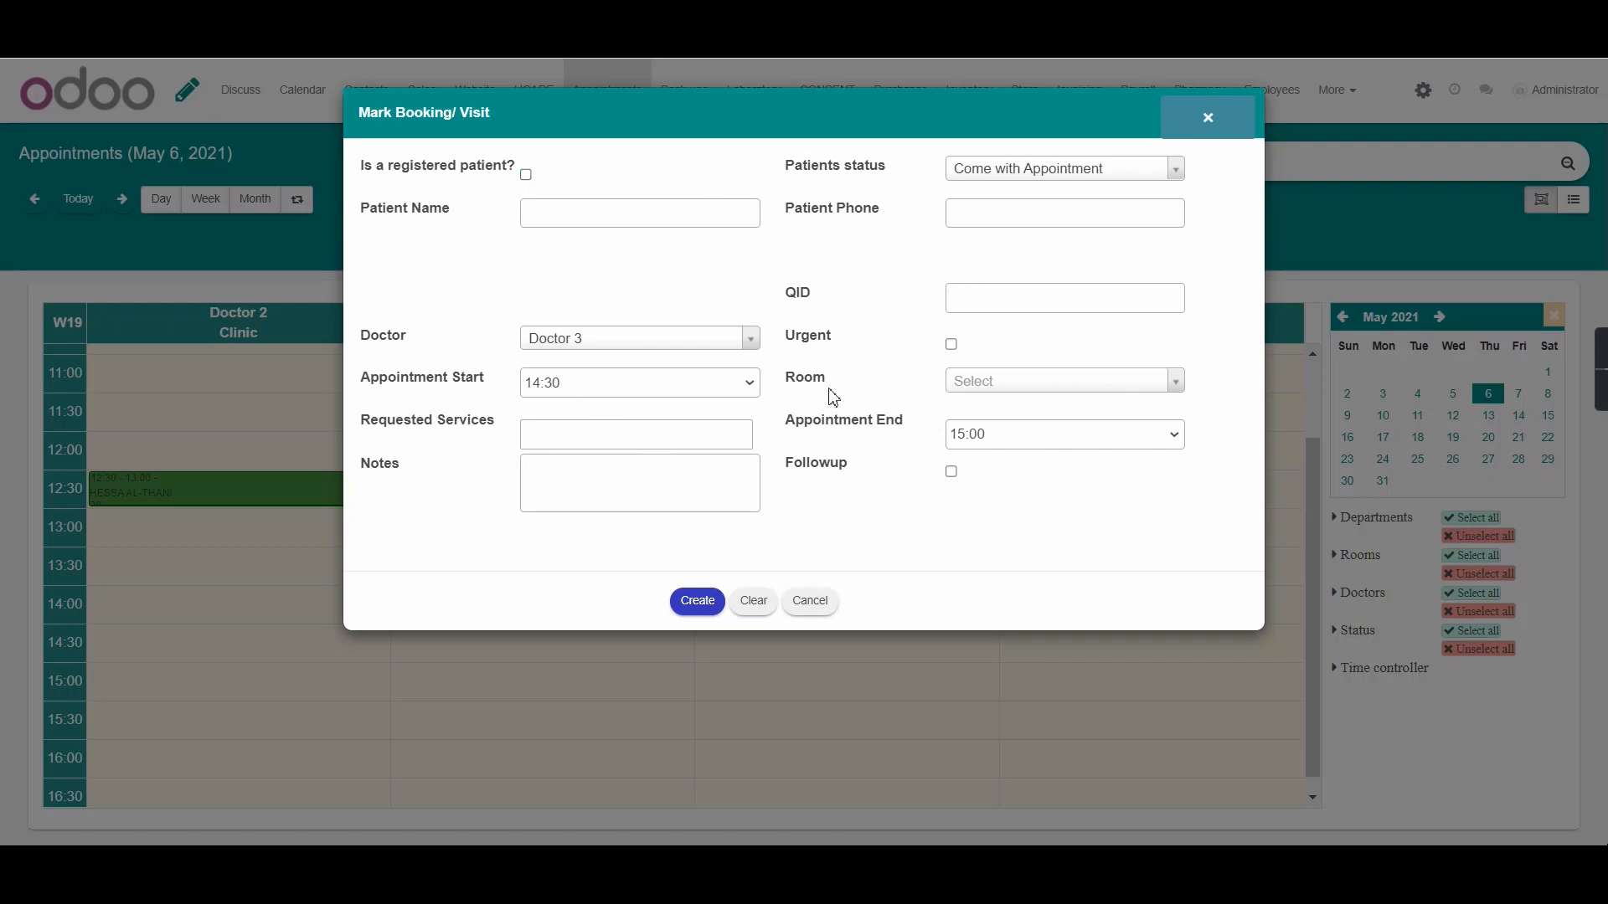
click(525, 175)
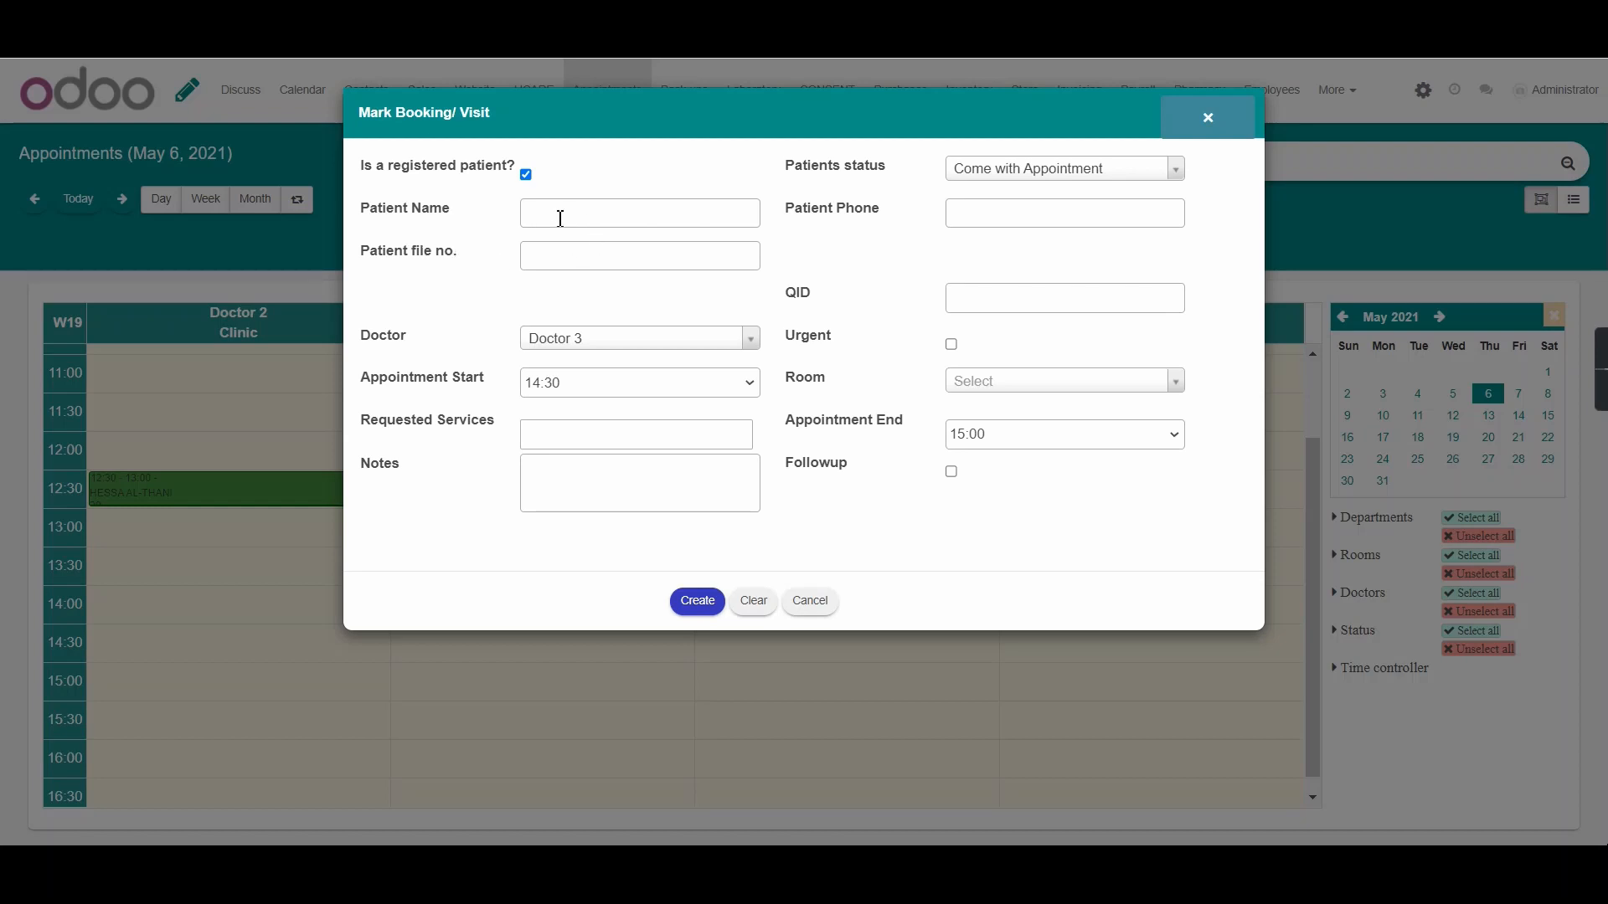
- Find the registered patient by searching "te", keep the status Come with Appointment, and create the booking
text(te)
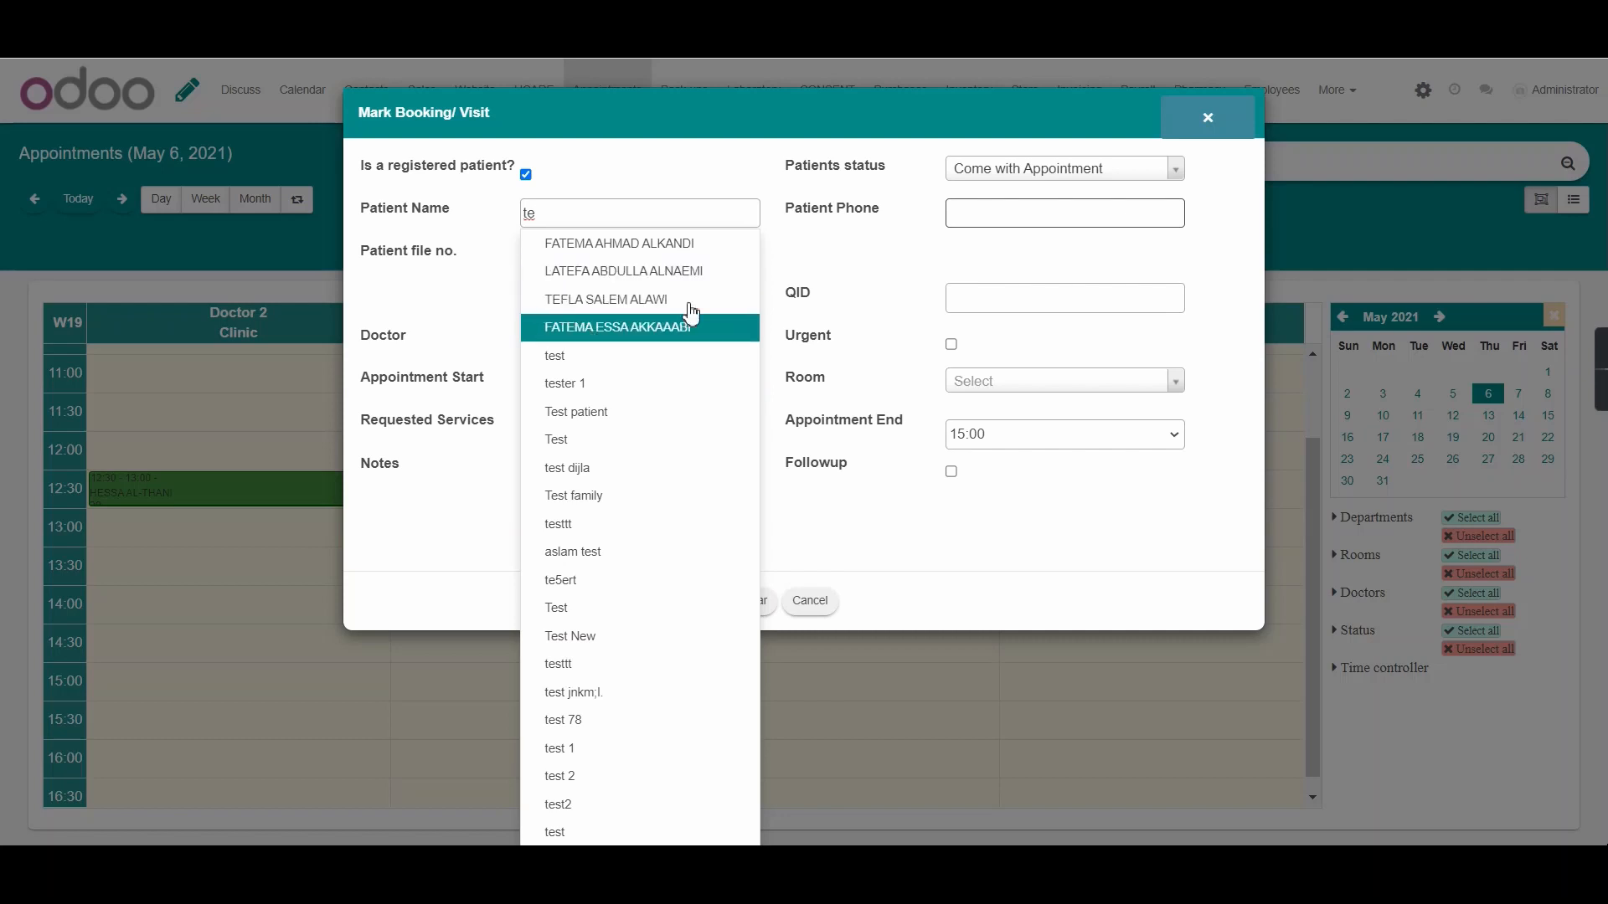
click(627, 243)
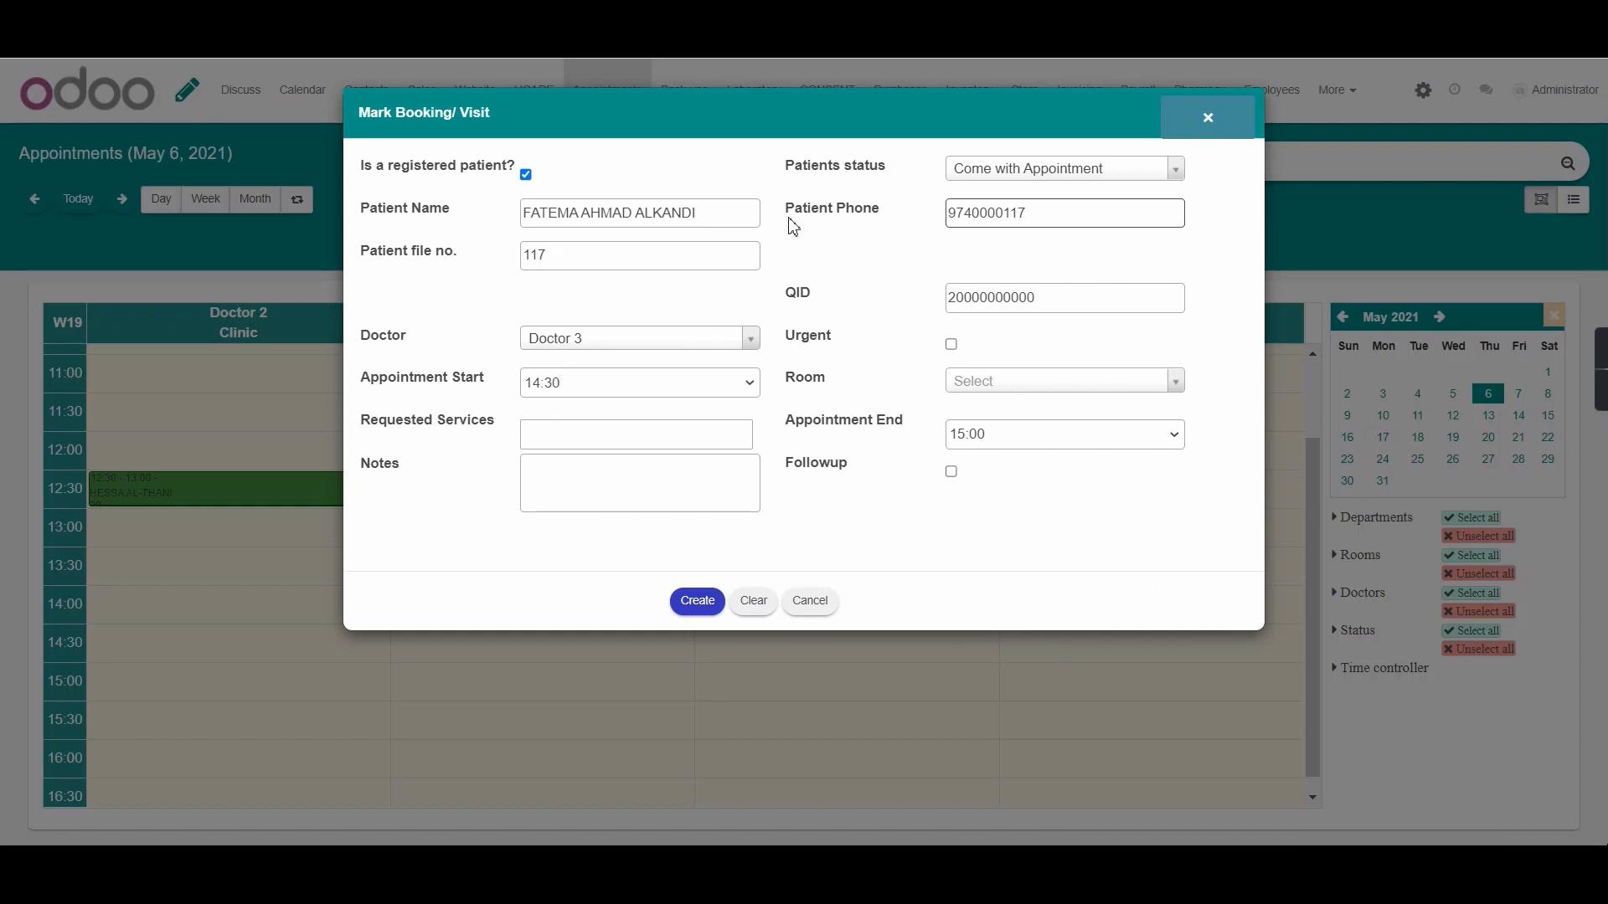
click(1006, 177)
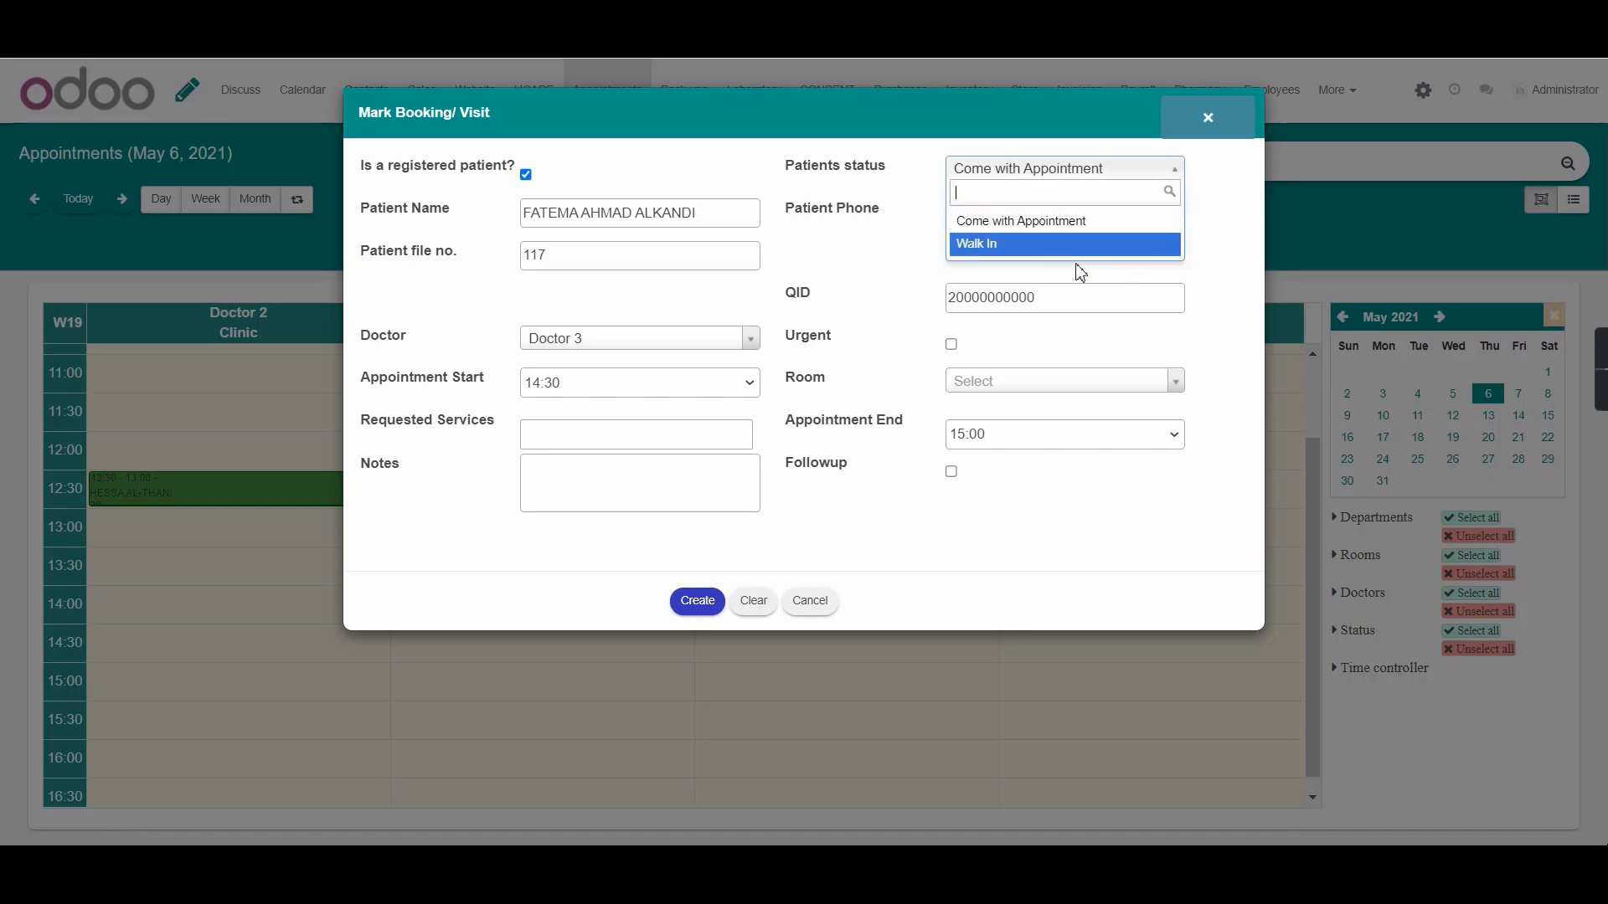
click(933, 204)
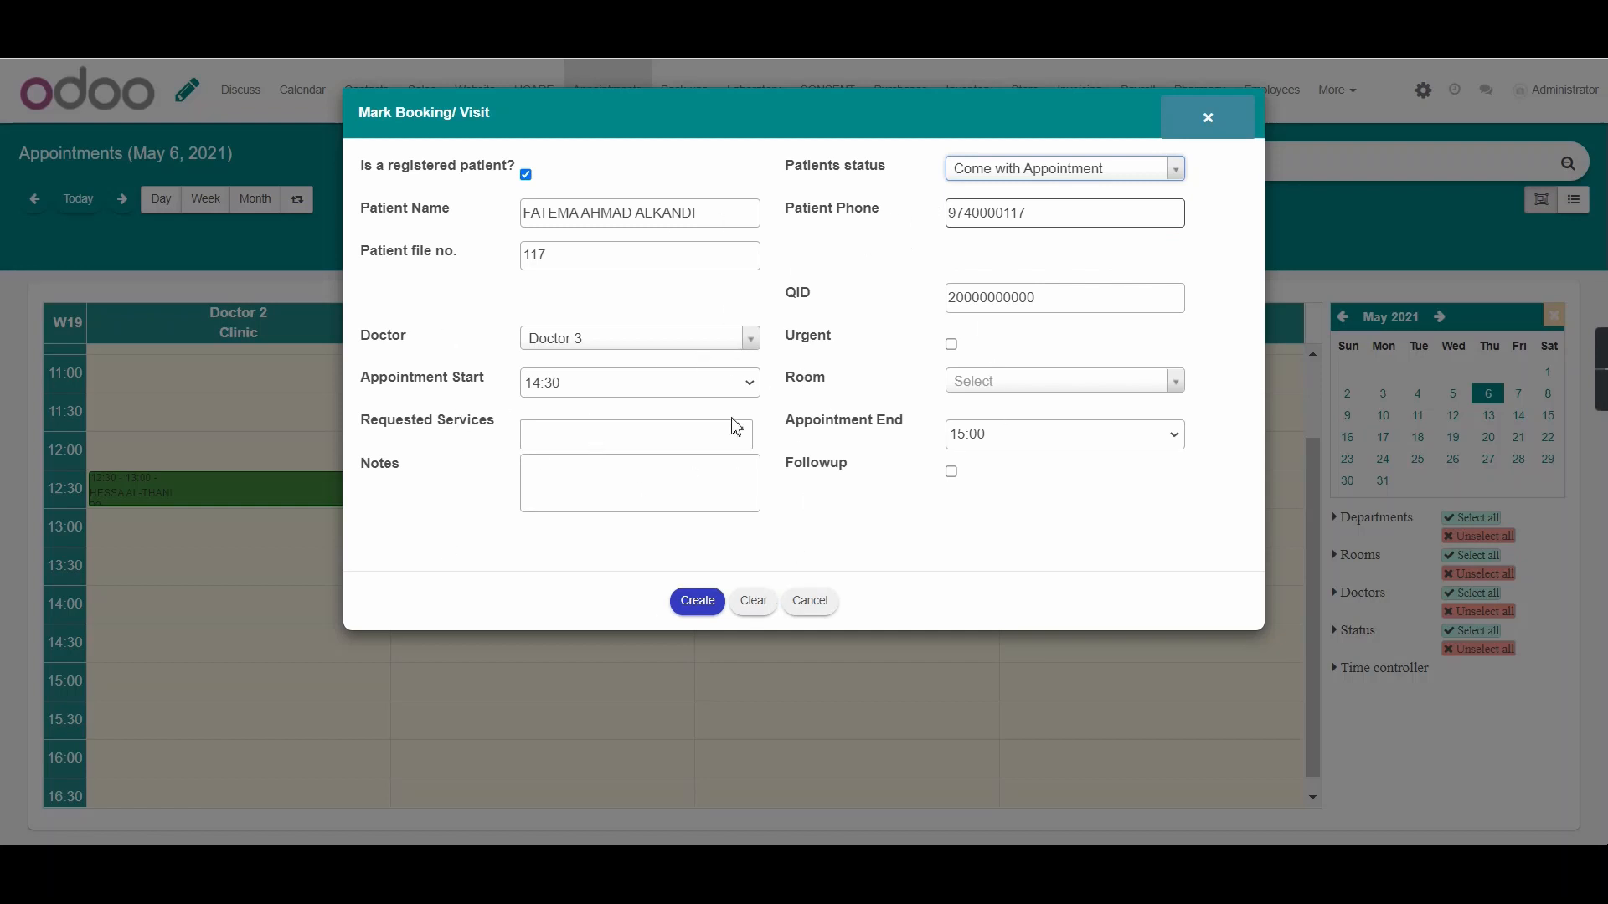
click(698, 603)
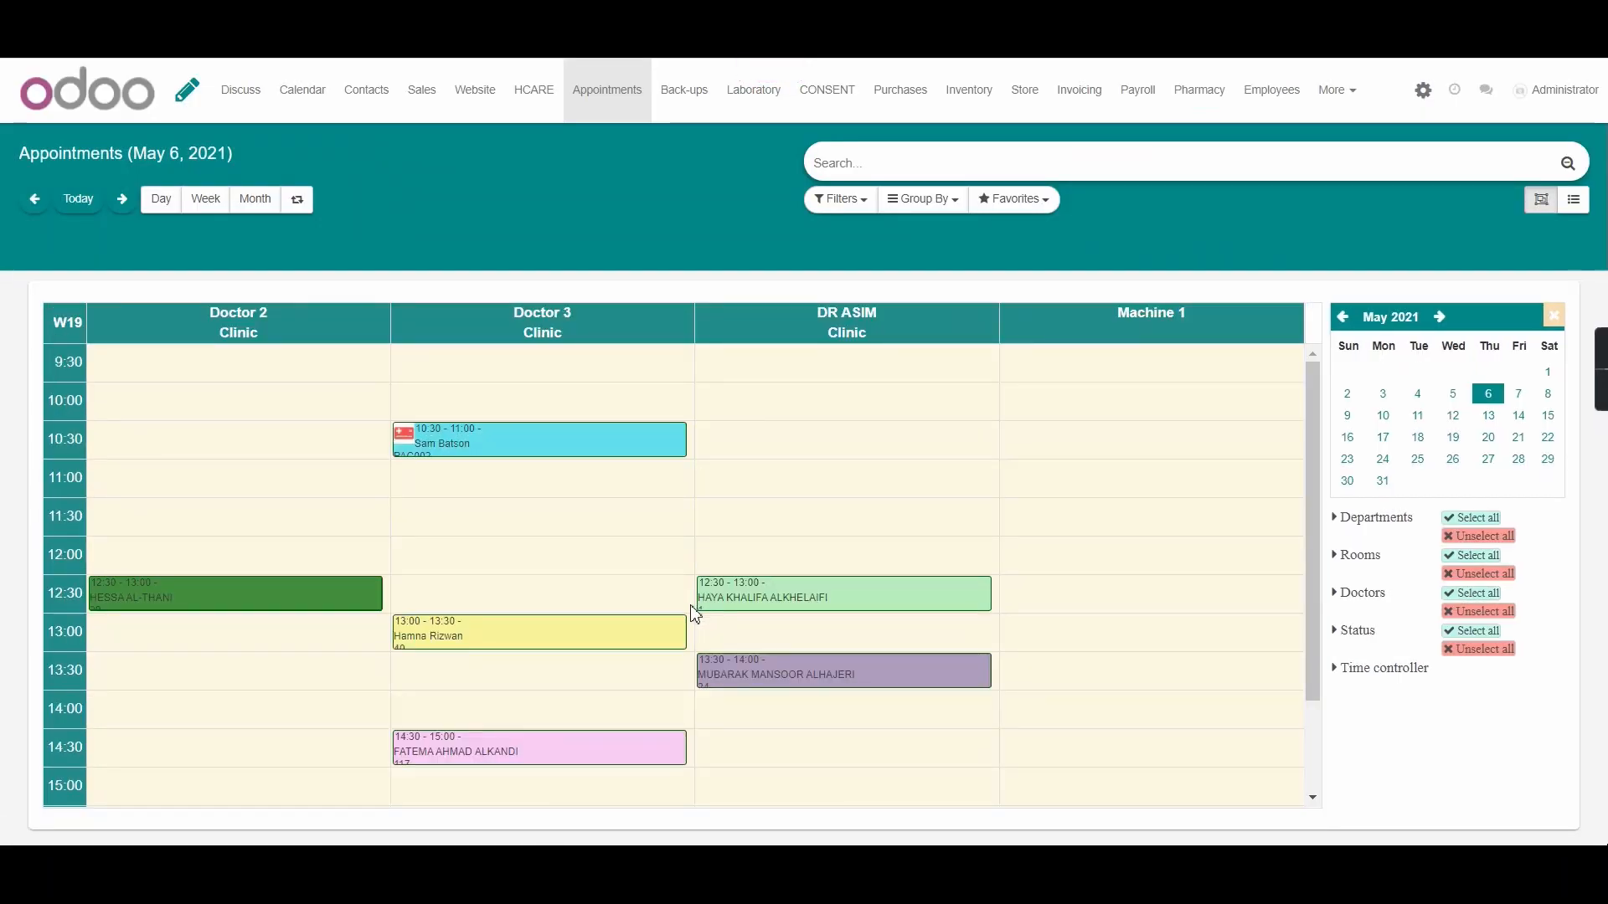
- Examine the new 14:30 booking under Doctor 3 and the colours assigned to the appointment statuses
scroll(617, 695, down, 3)
mouse_move(540, 651)
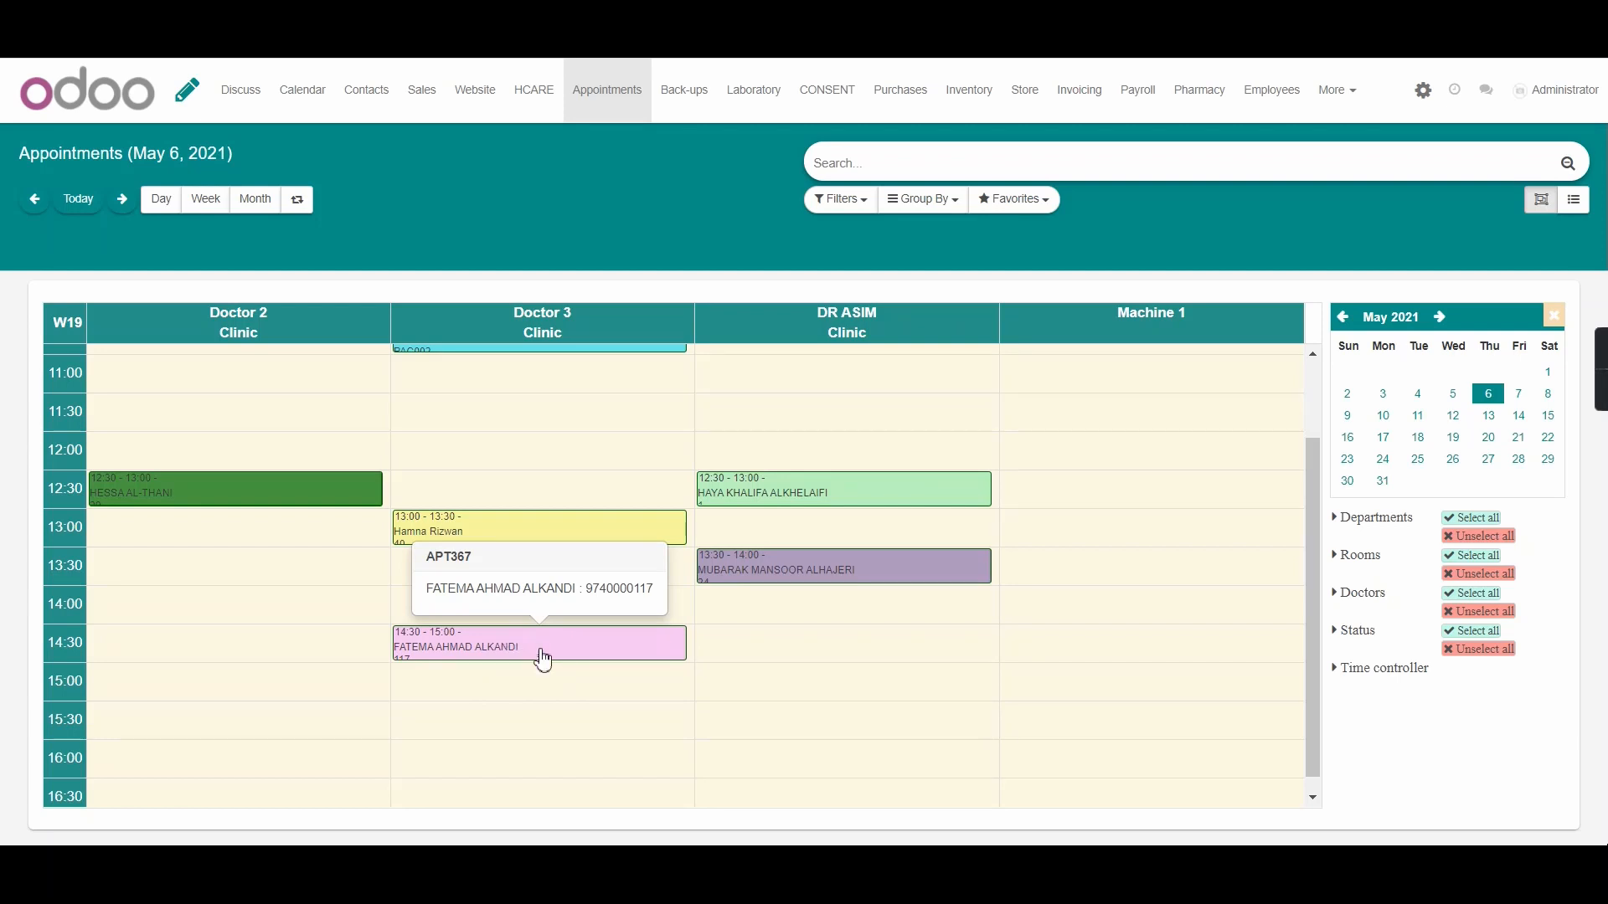
scroll(922, 556, up, 3)
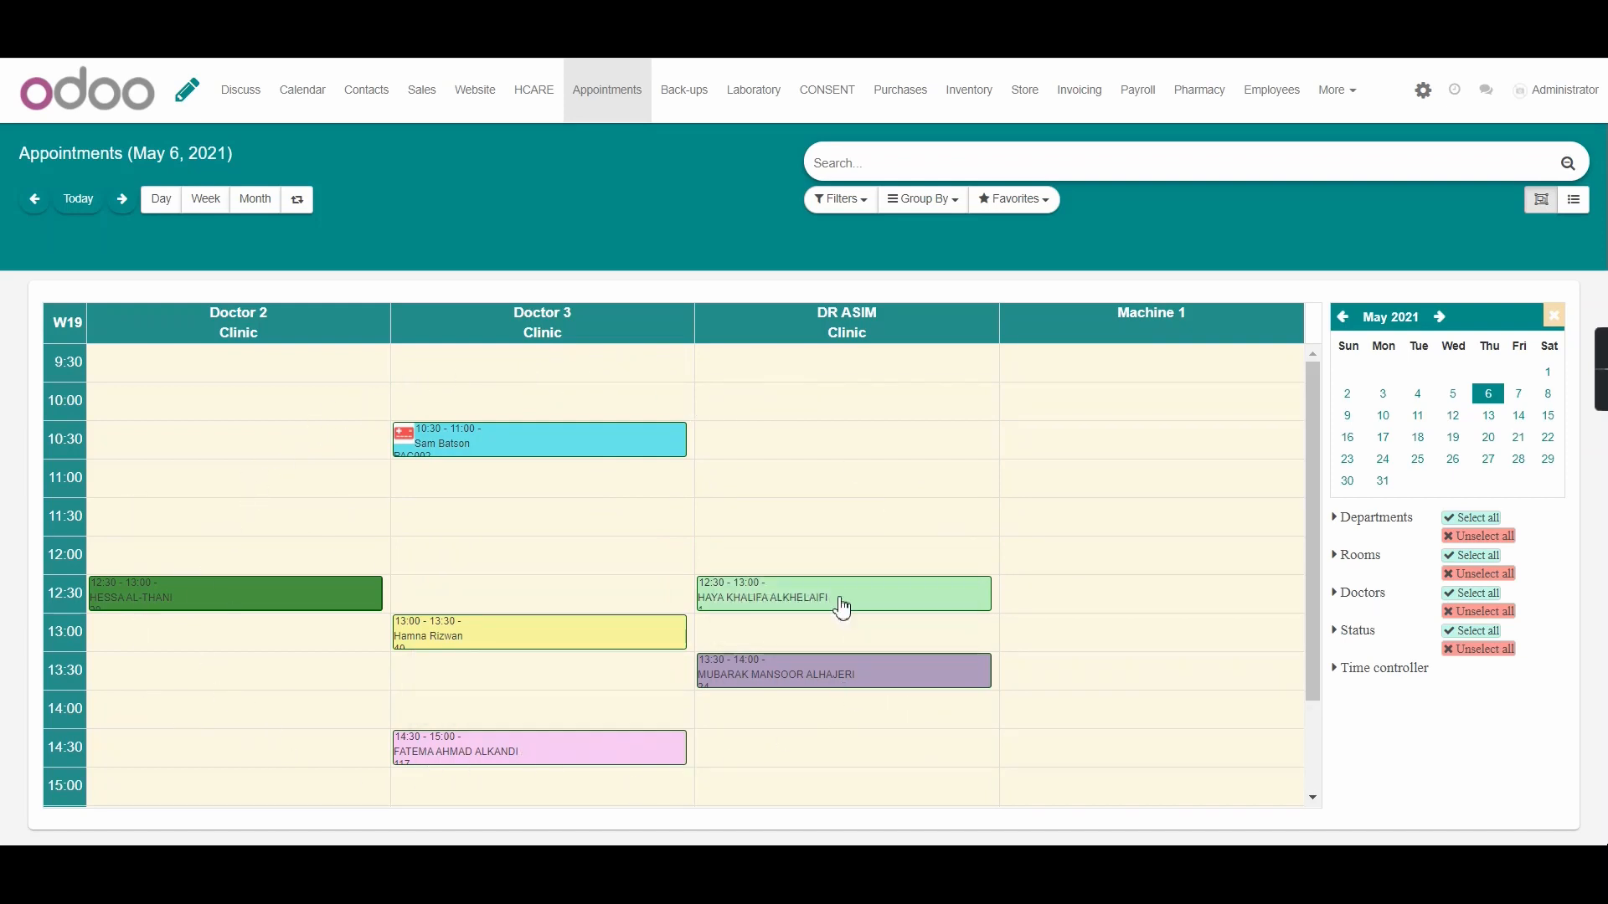
mouse_move(188, 612)
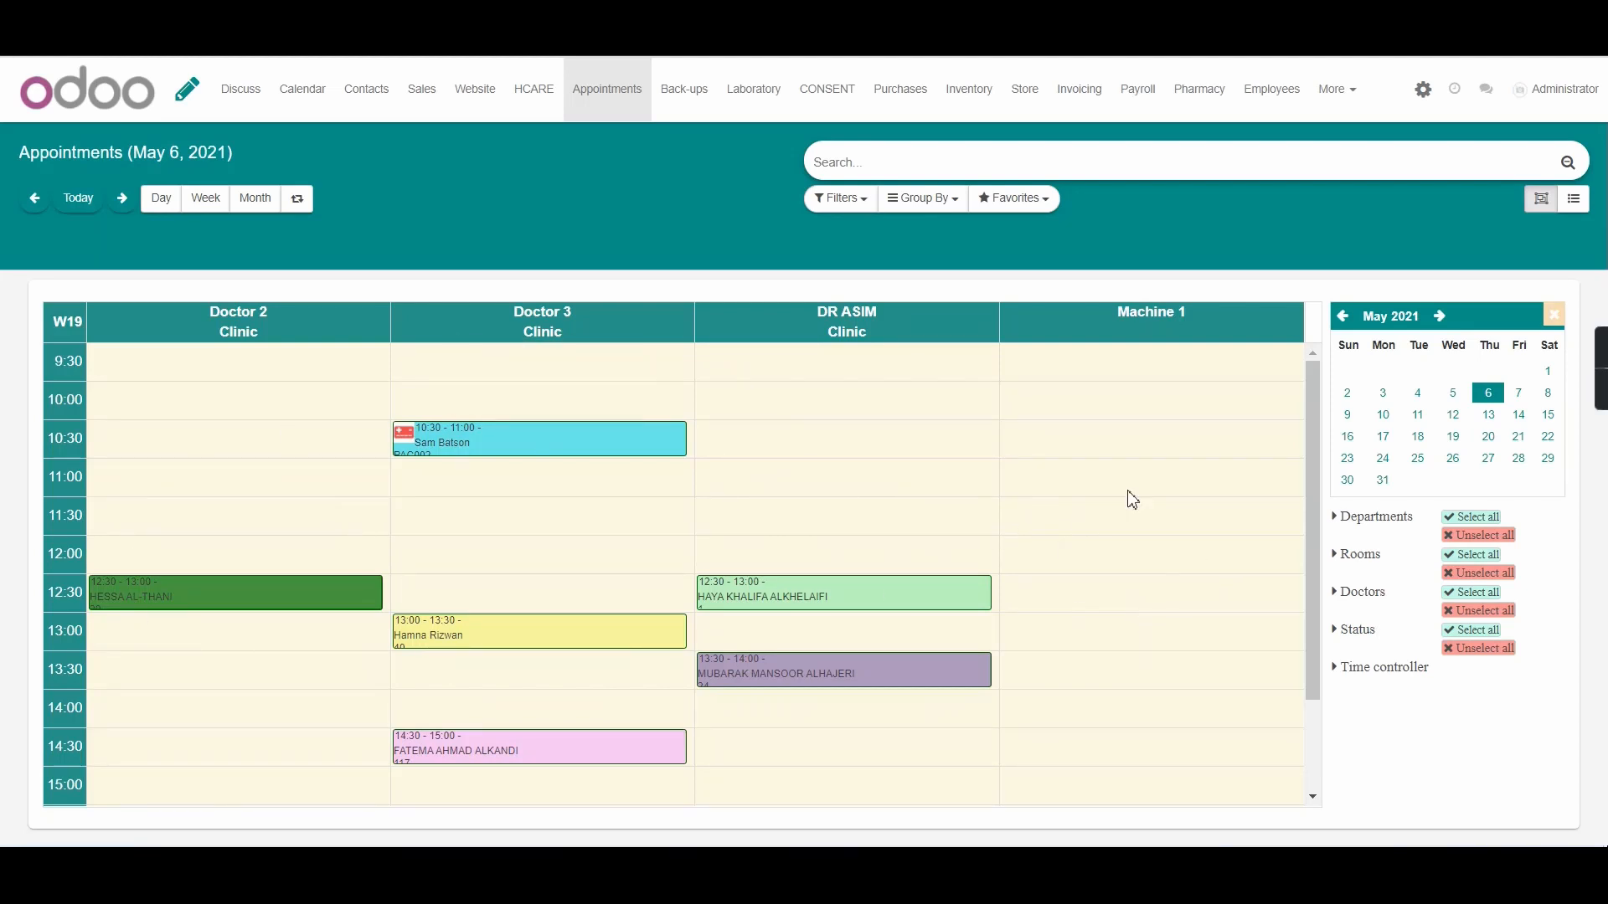
click(1337, 630)
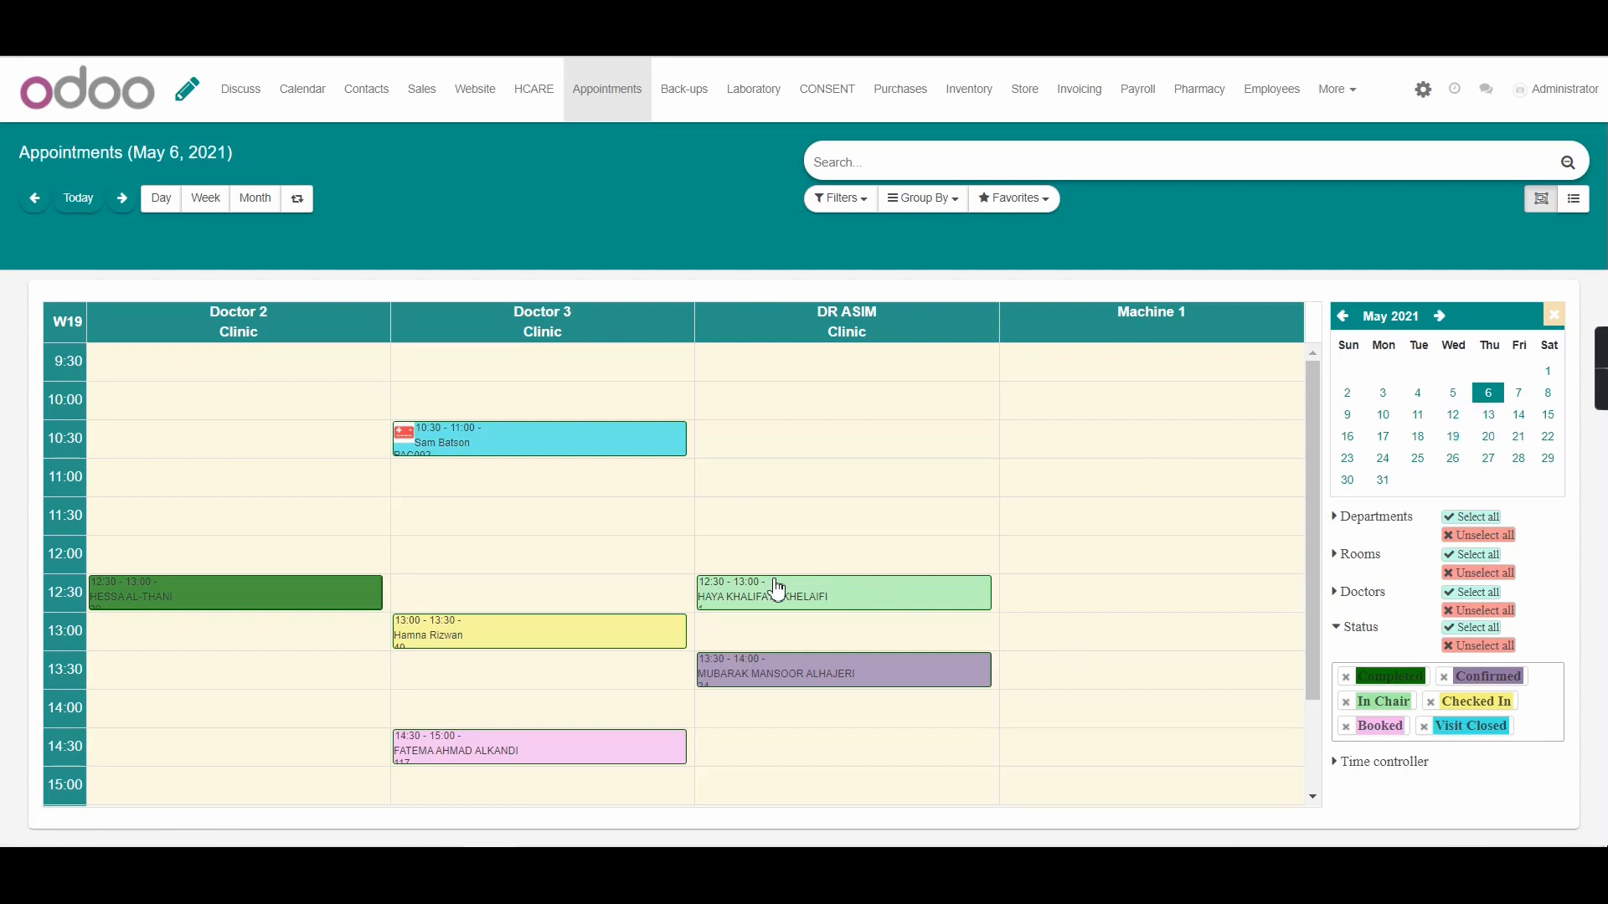
mouse_move(631, 764)
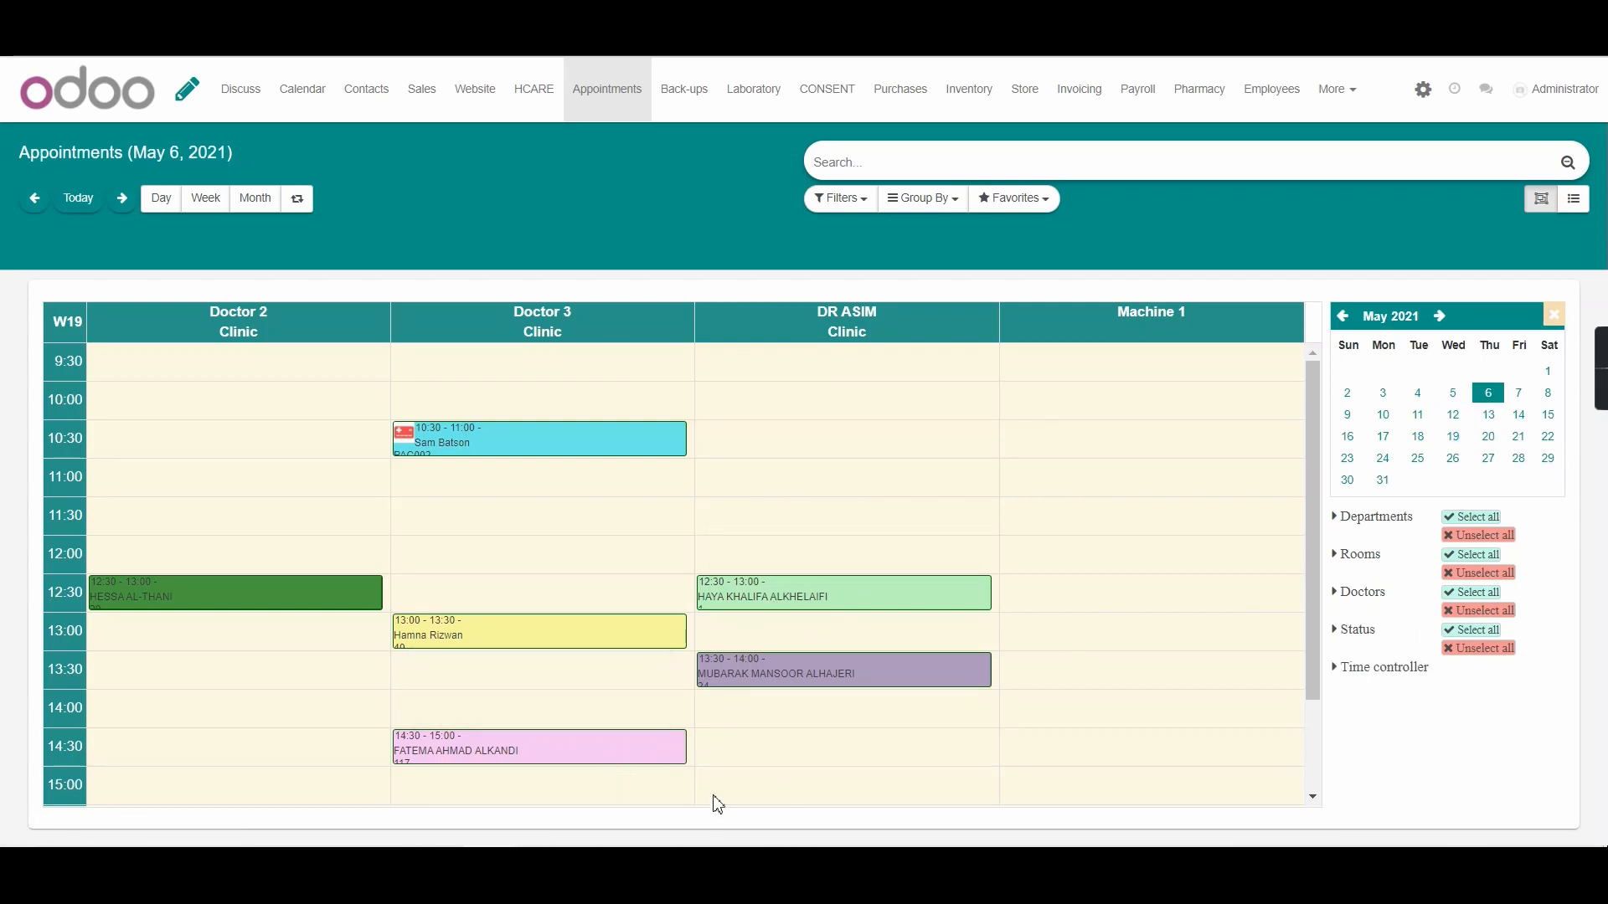
- Update the state of Doctor 3's 14:30 appointment to Confirmed
scroll(689, 782, down, 2)
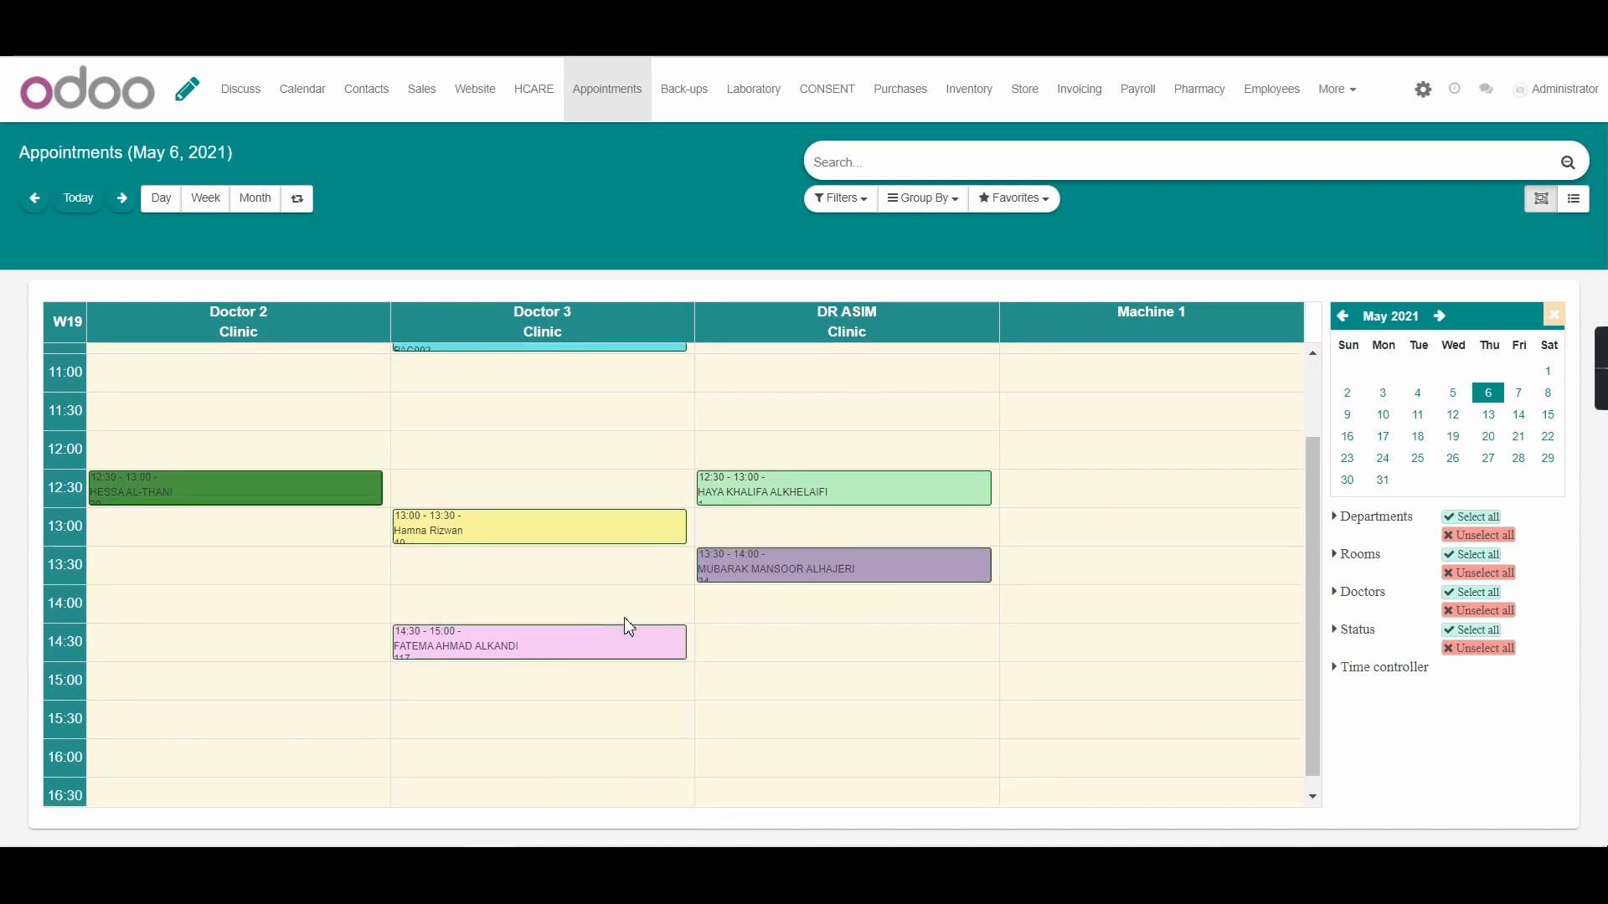
mouse_move(535, 642)
click(541, 655)
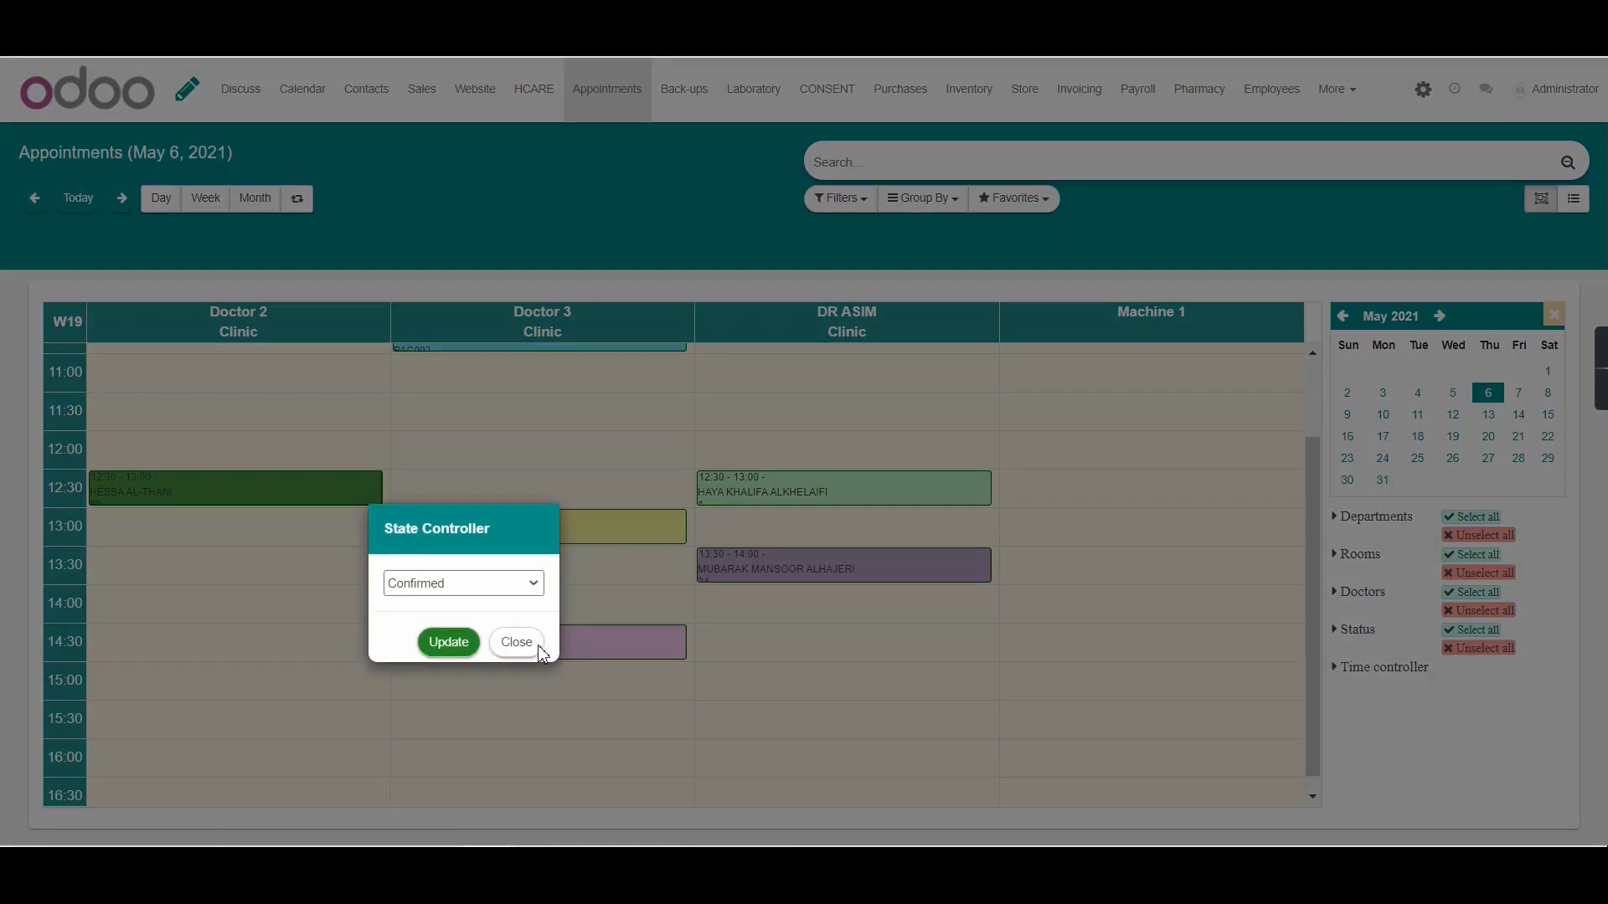
click(455, 587)
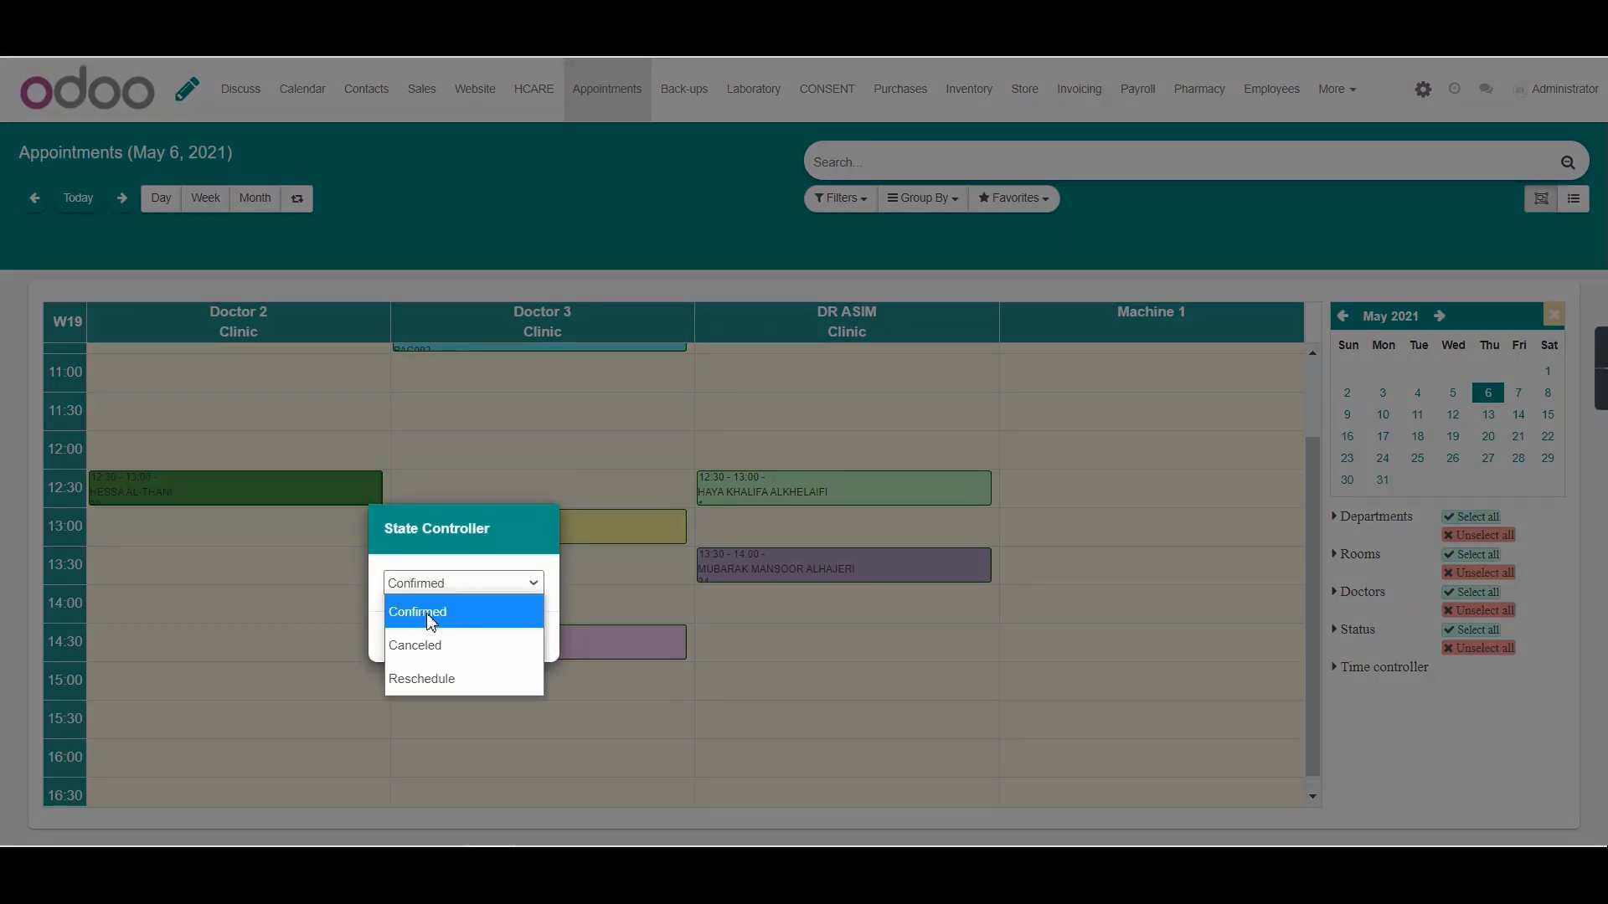
click(429, 620)
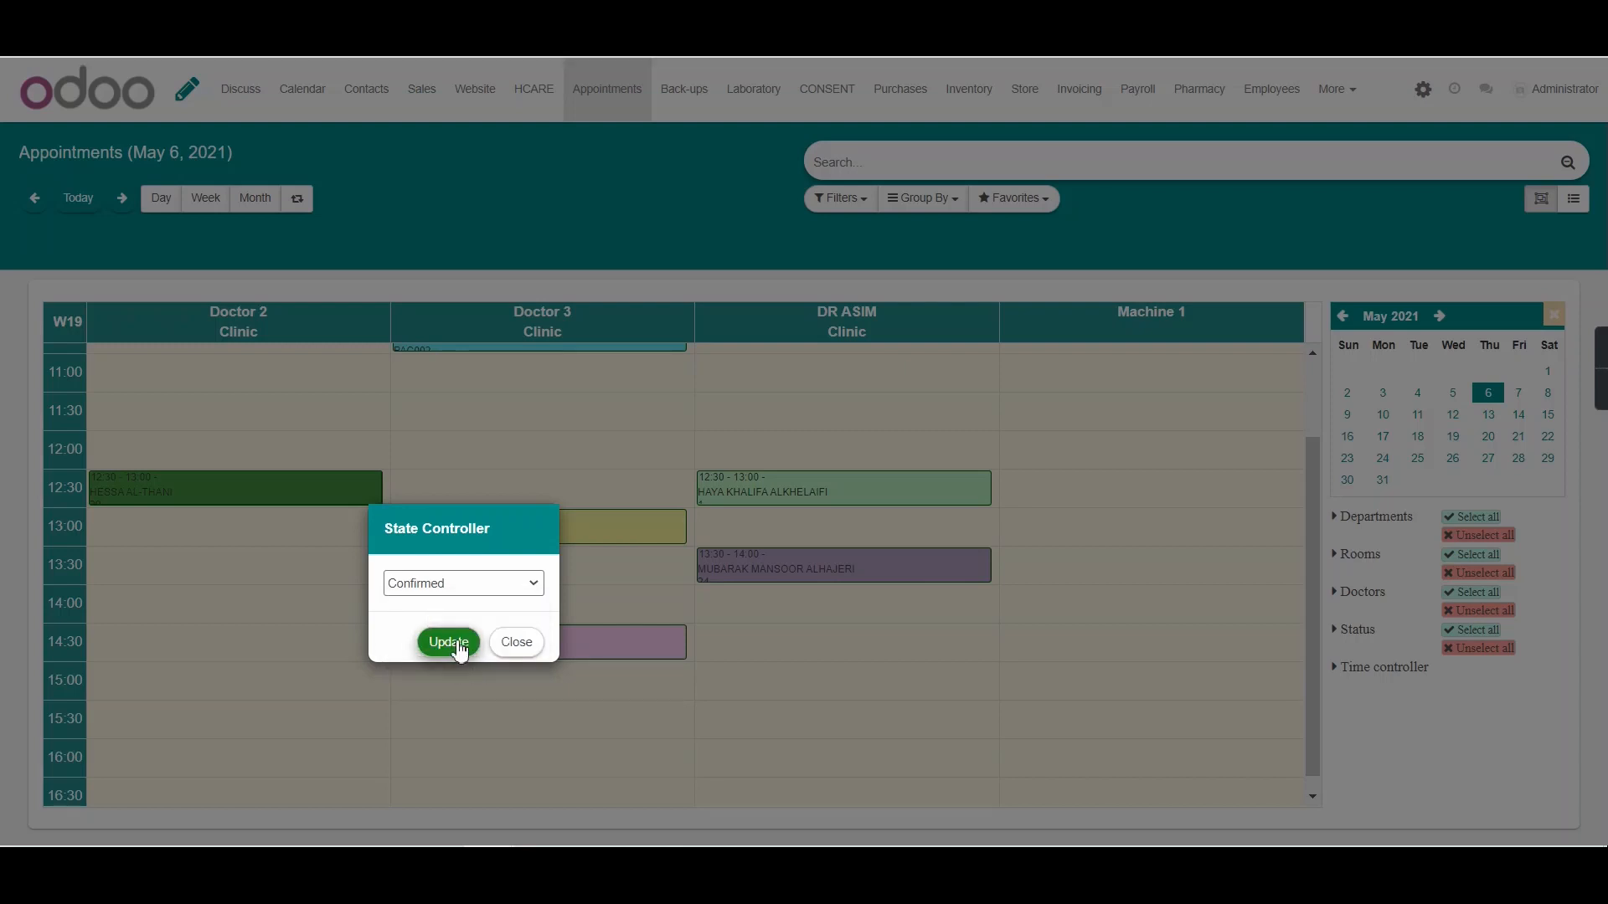
click(505, 582)
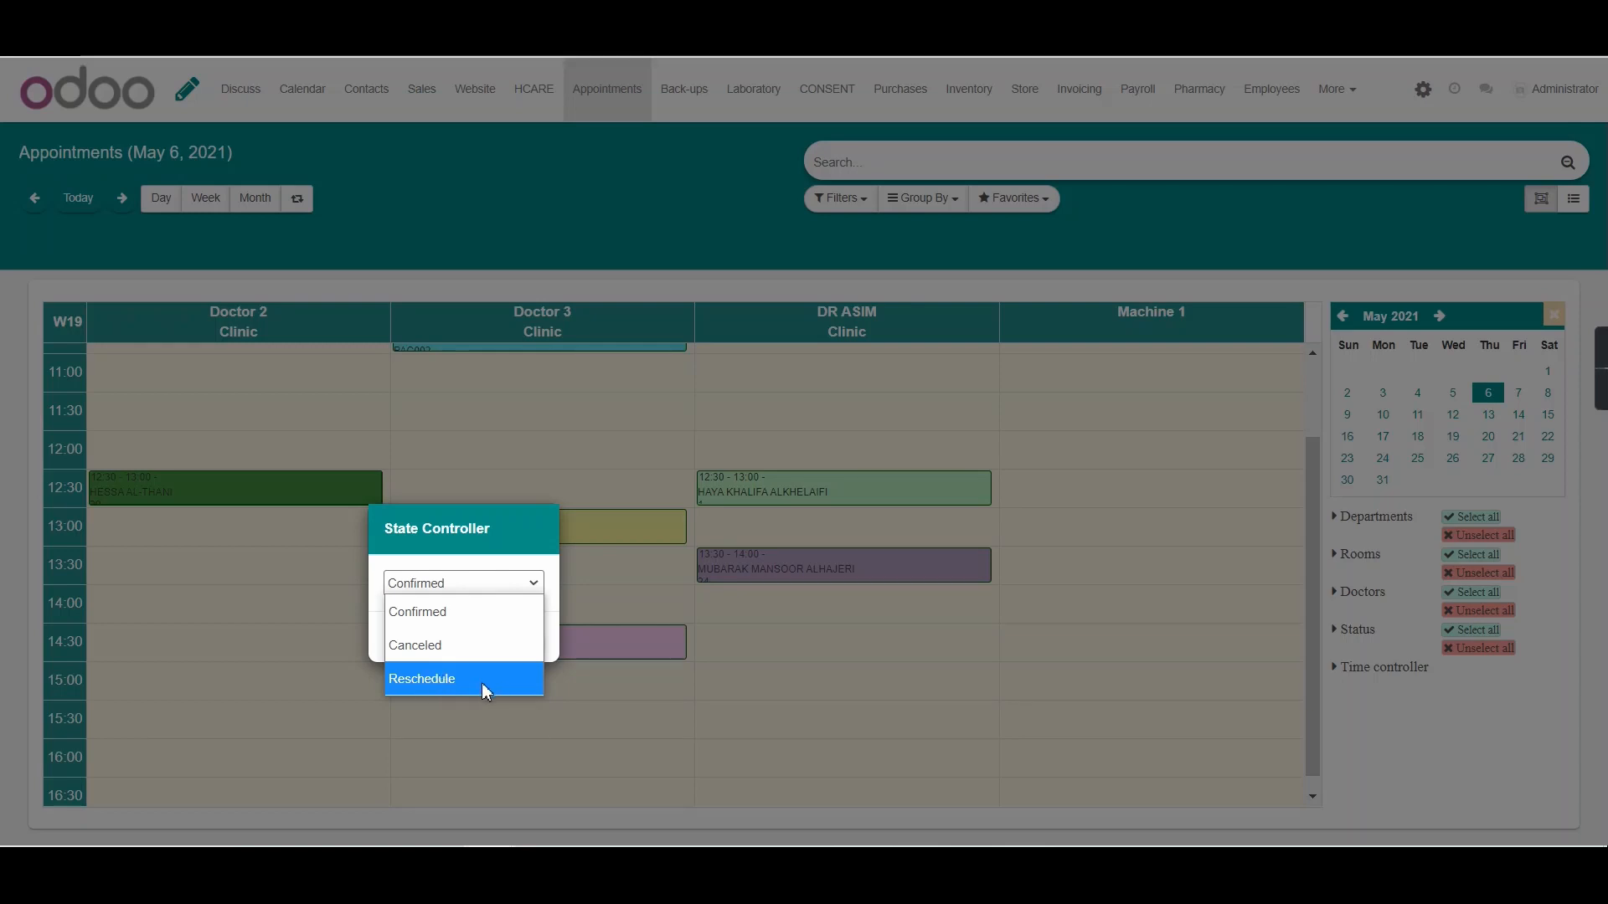
click(507, 565)
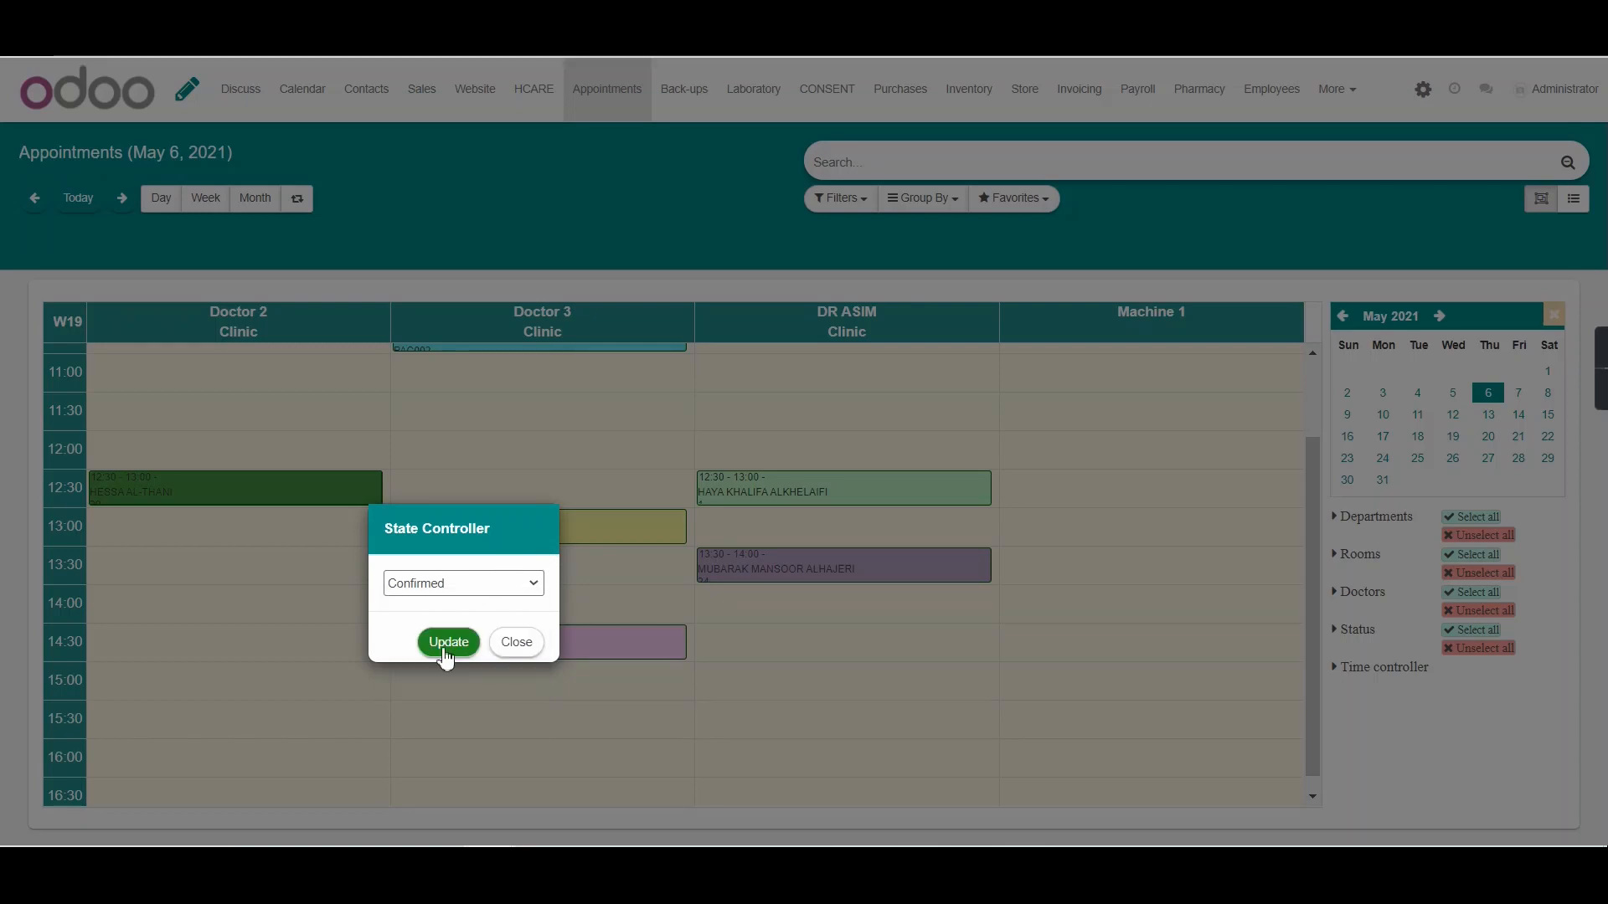
click(448, 642)
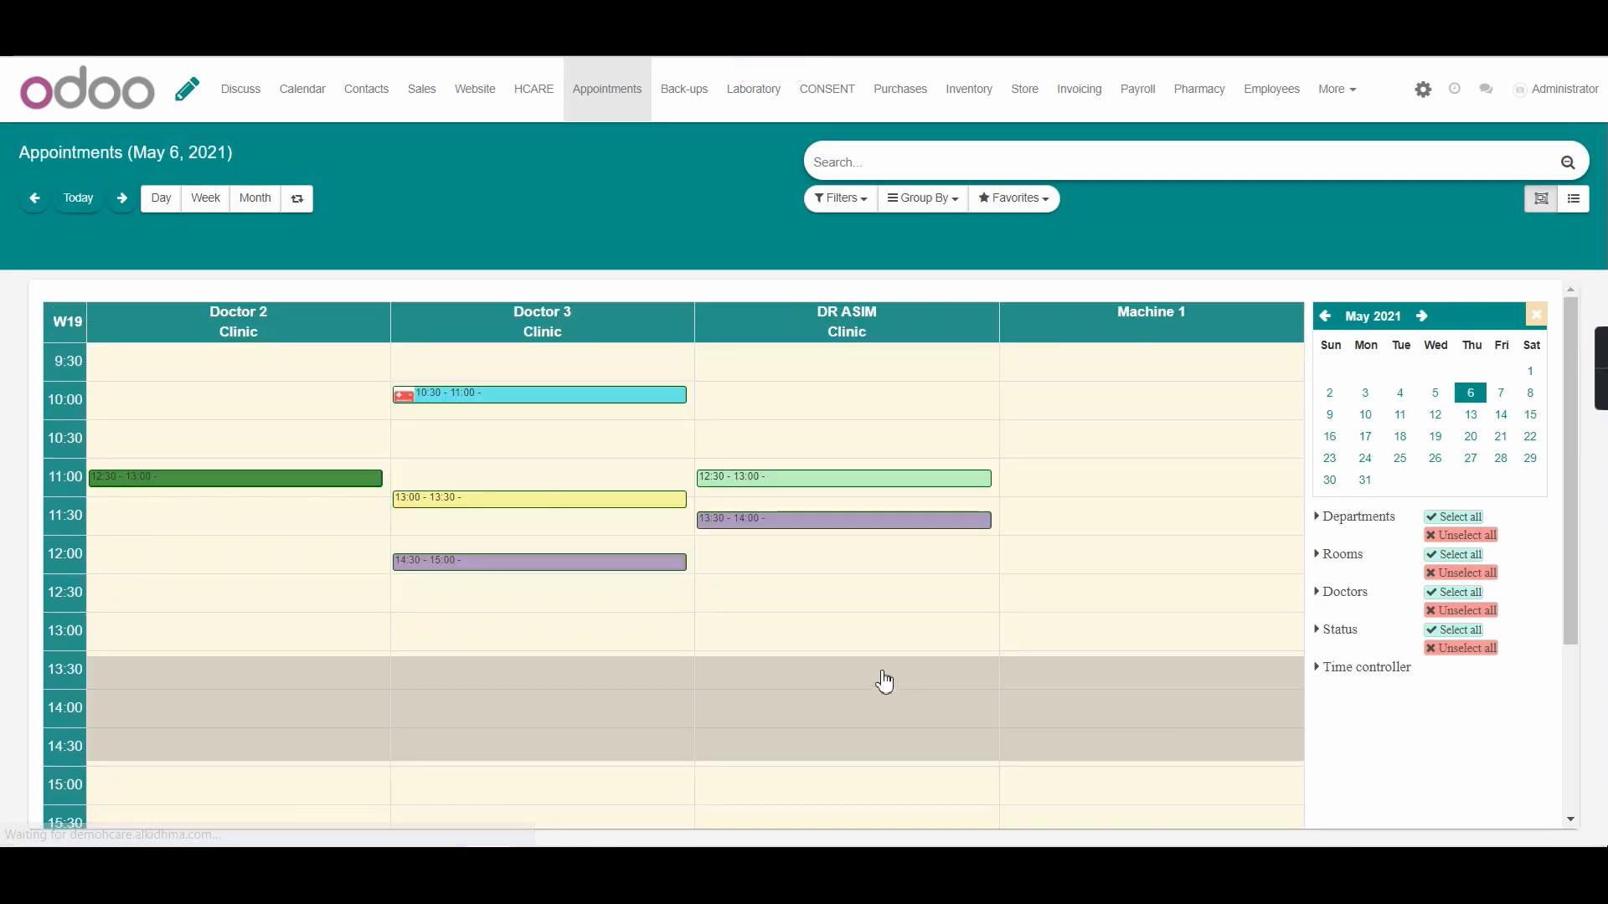
- Open Doctor 3's 14:30 appointment record and mark the patient as Checked In
scroll(586, 645, down, 2)
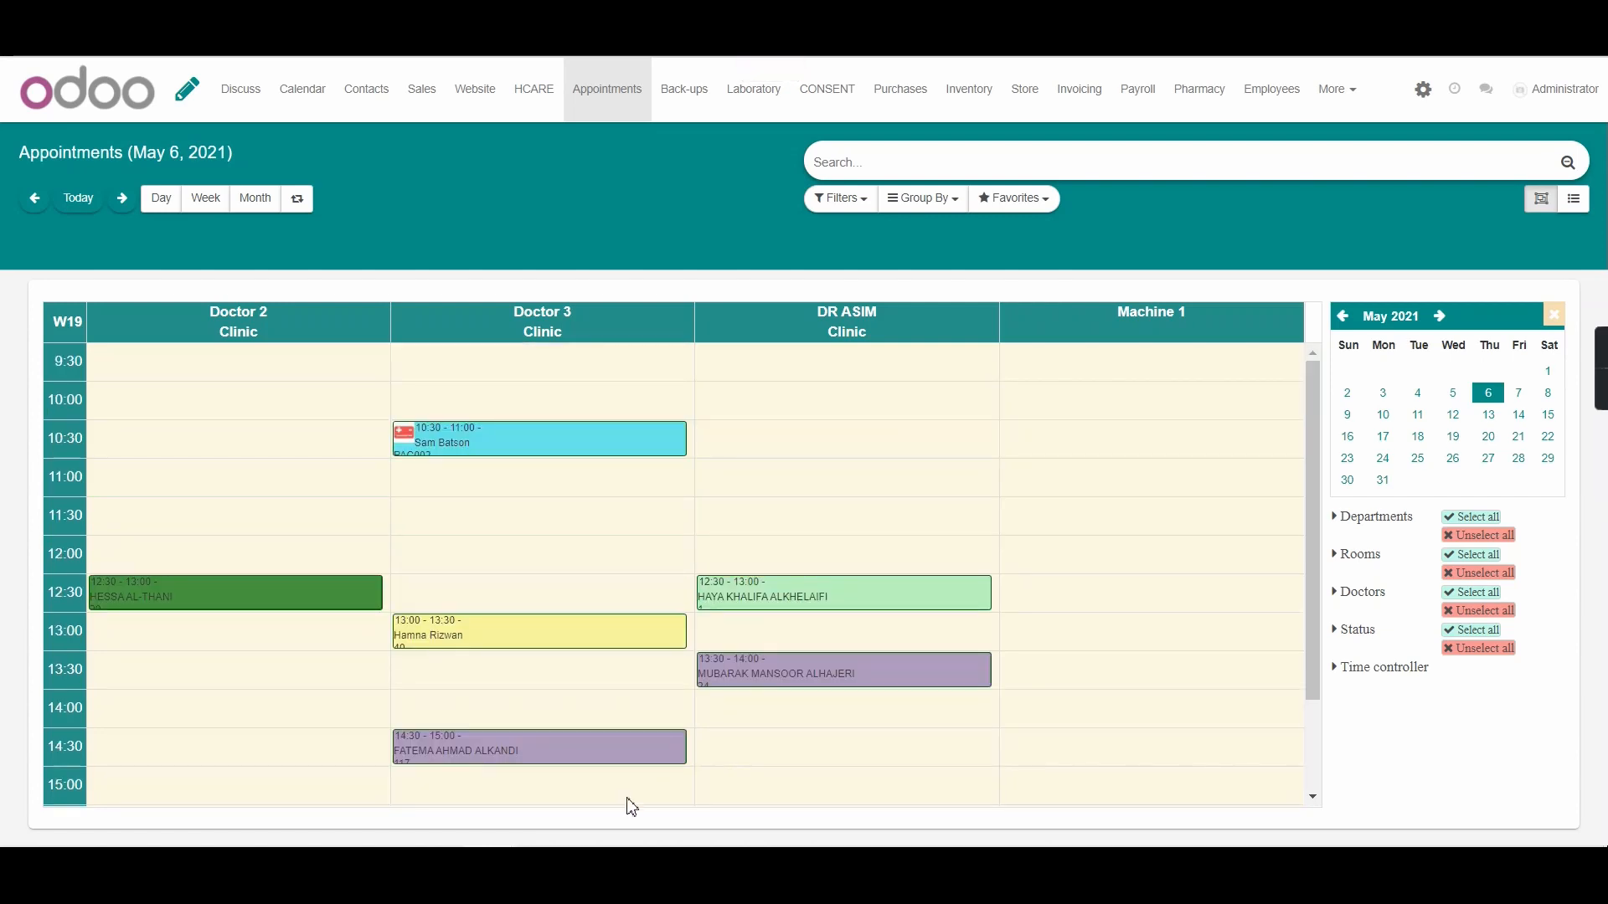
click(492, 757)
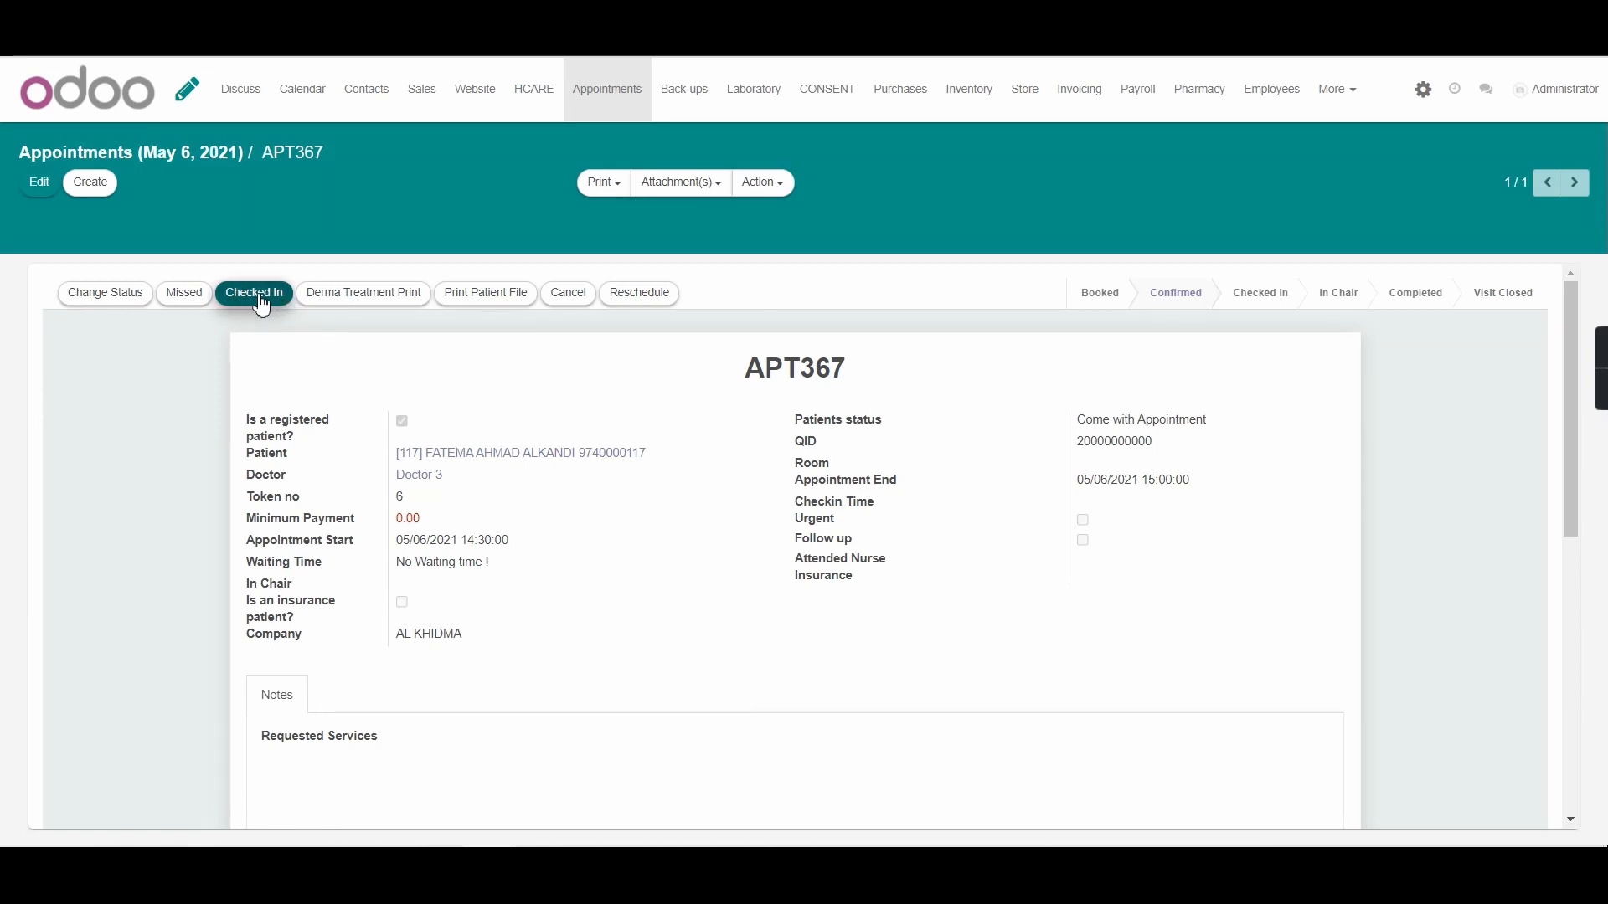
click(261, 303)
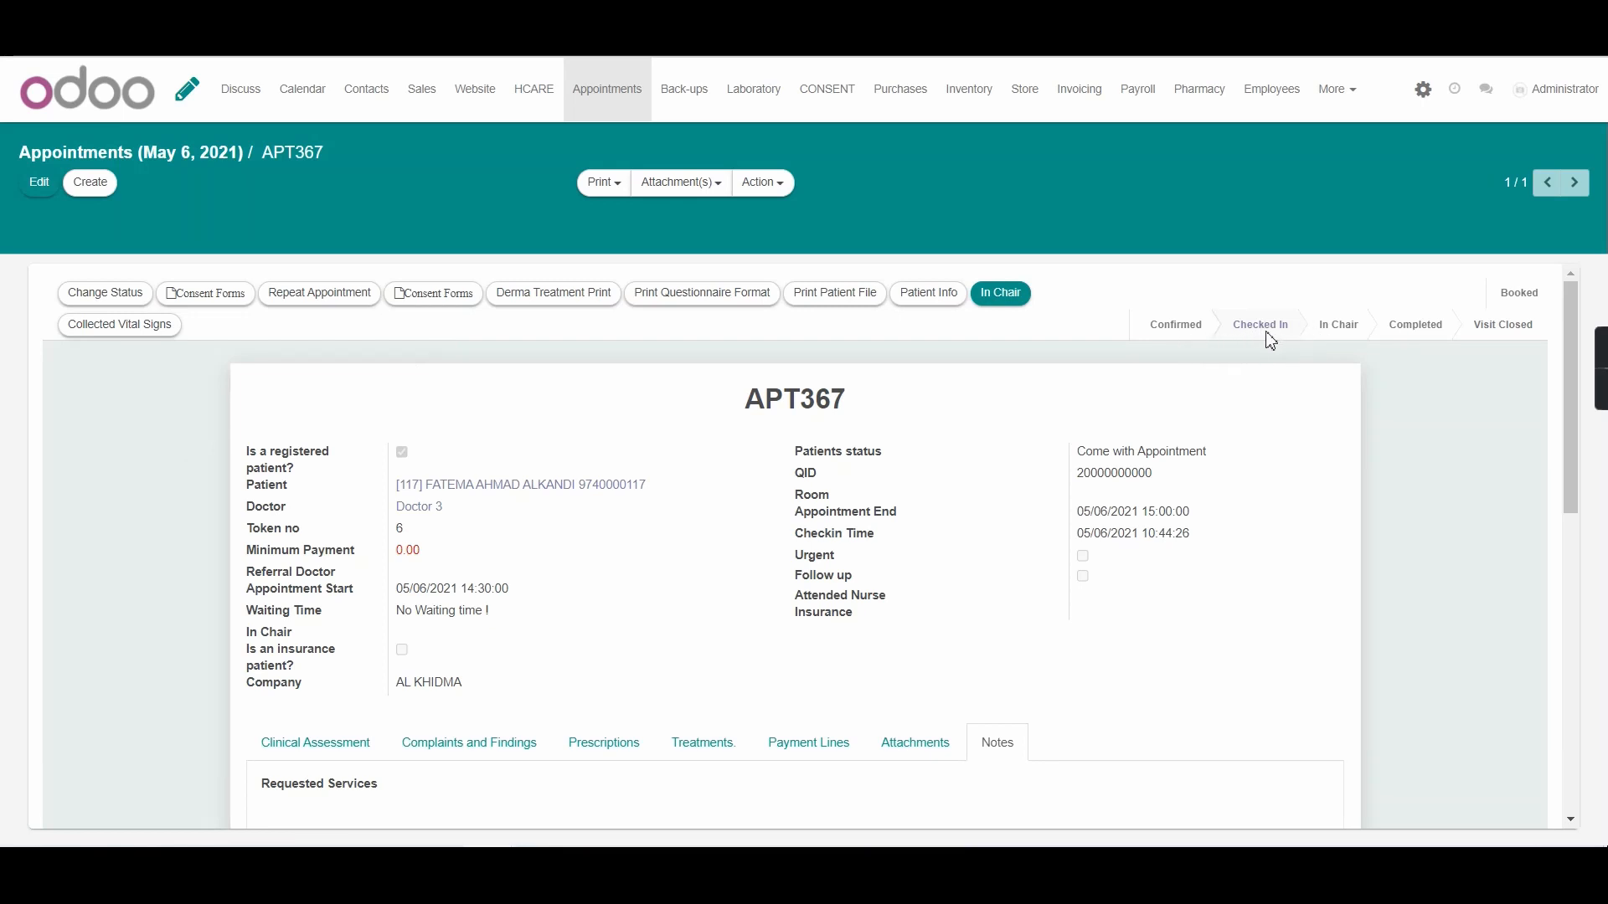
- Edit the appointment record to check the available Insurance choices, and save it without selecting one
click(39, 182)
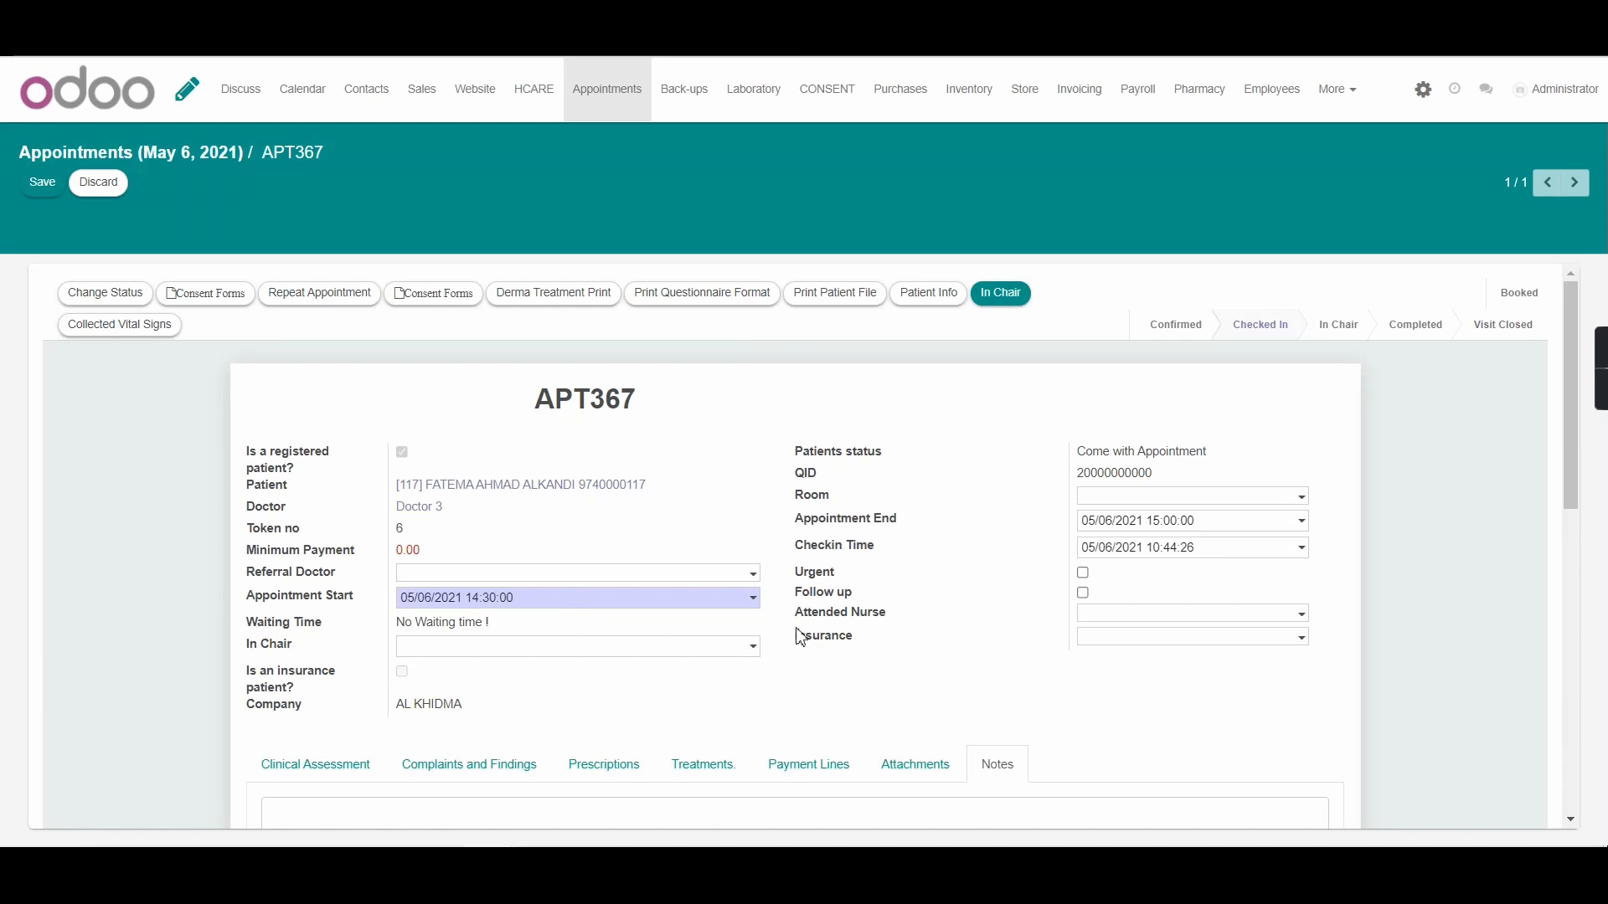
drag(791, 638, 877, 642)
click(1089, 638)
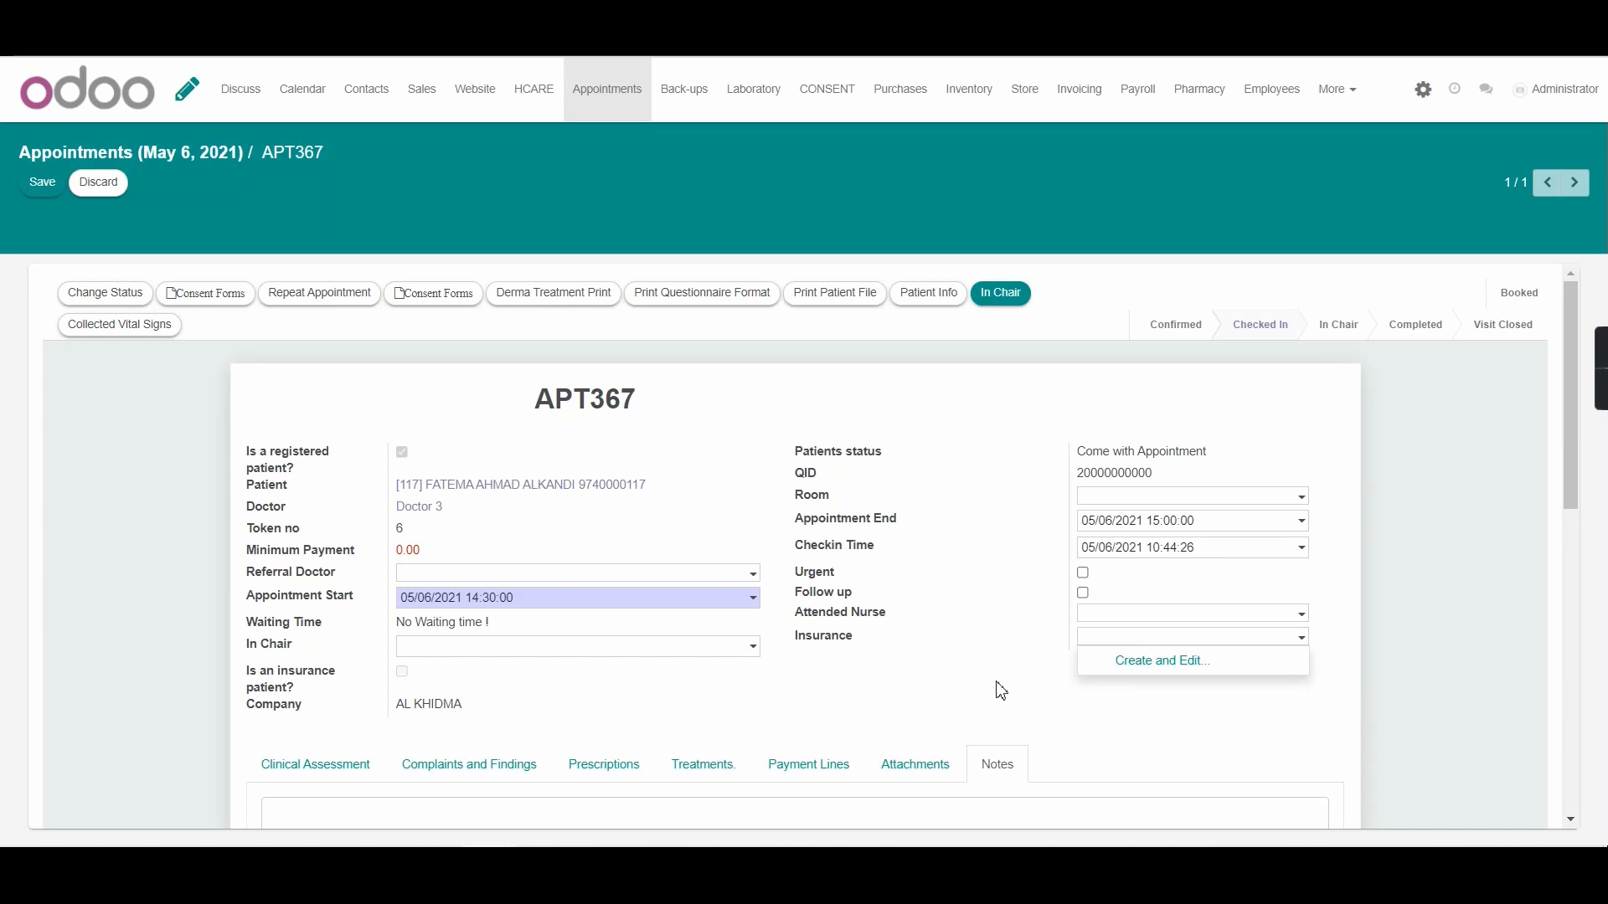
click(1000, 691)
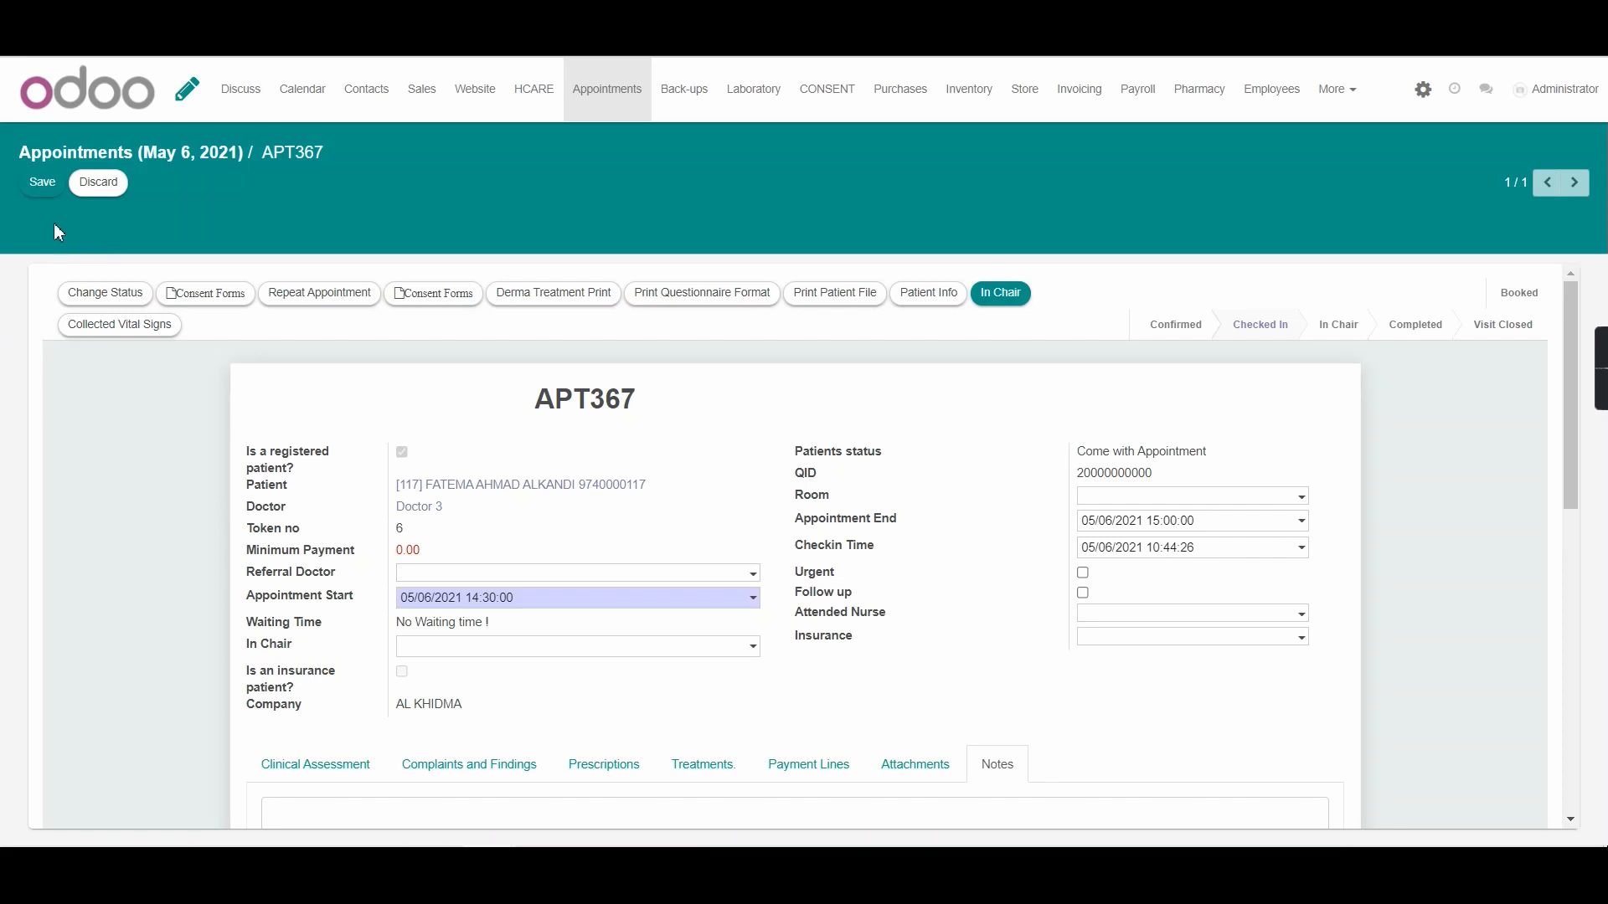
click(42, 182)
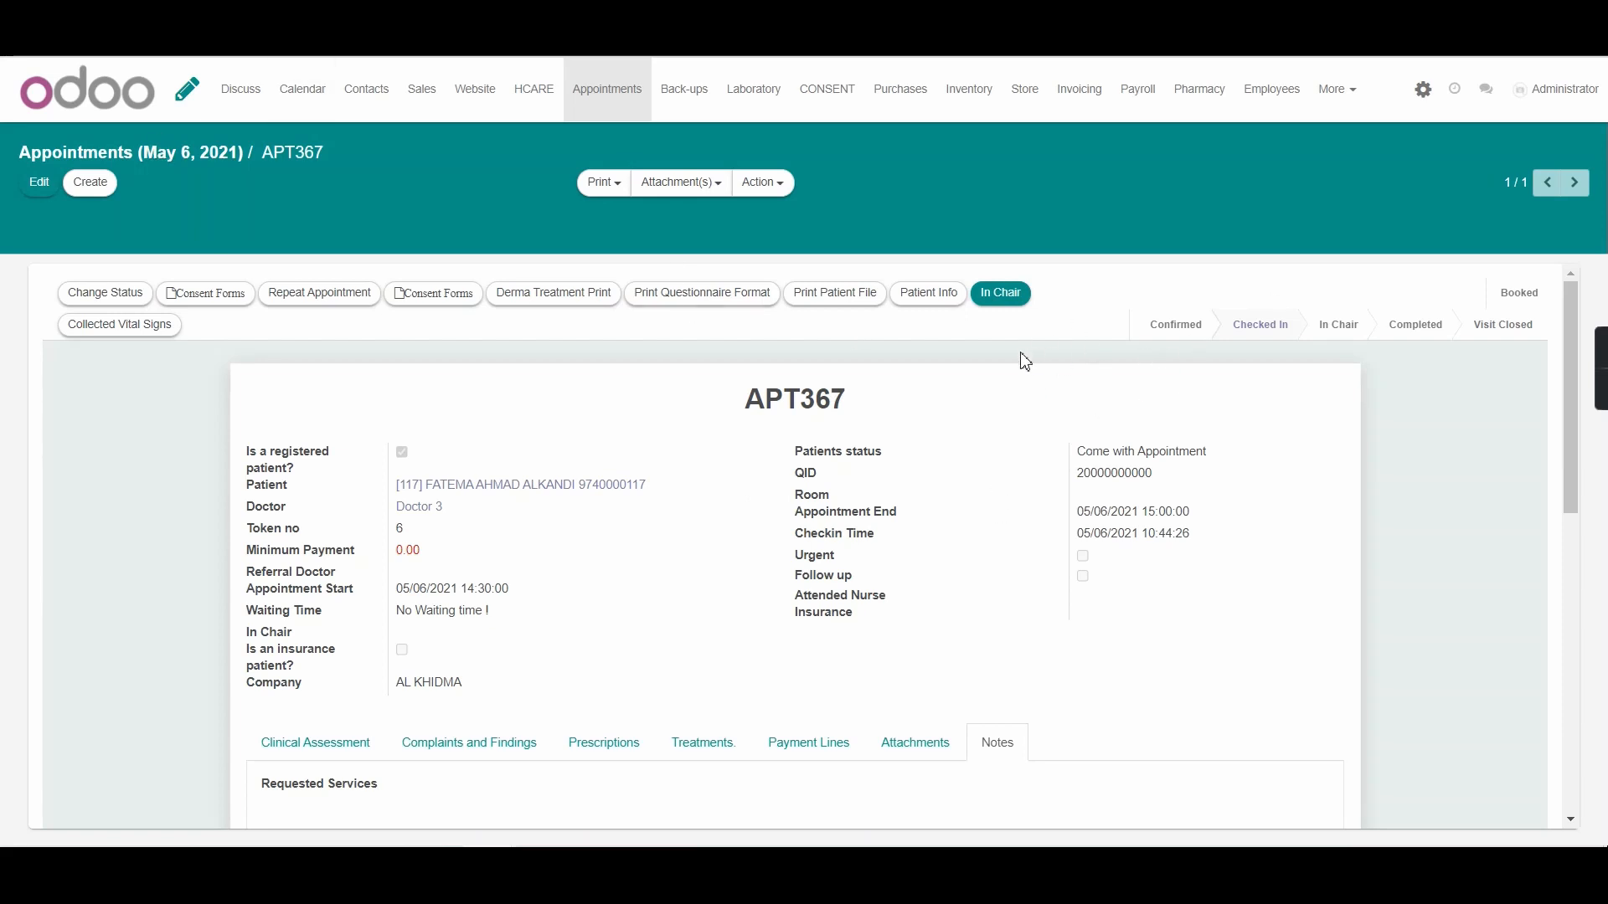
- Mark the patient as In Chair and open the appointment record for editing
click(1022, 300)
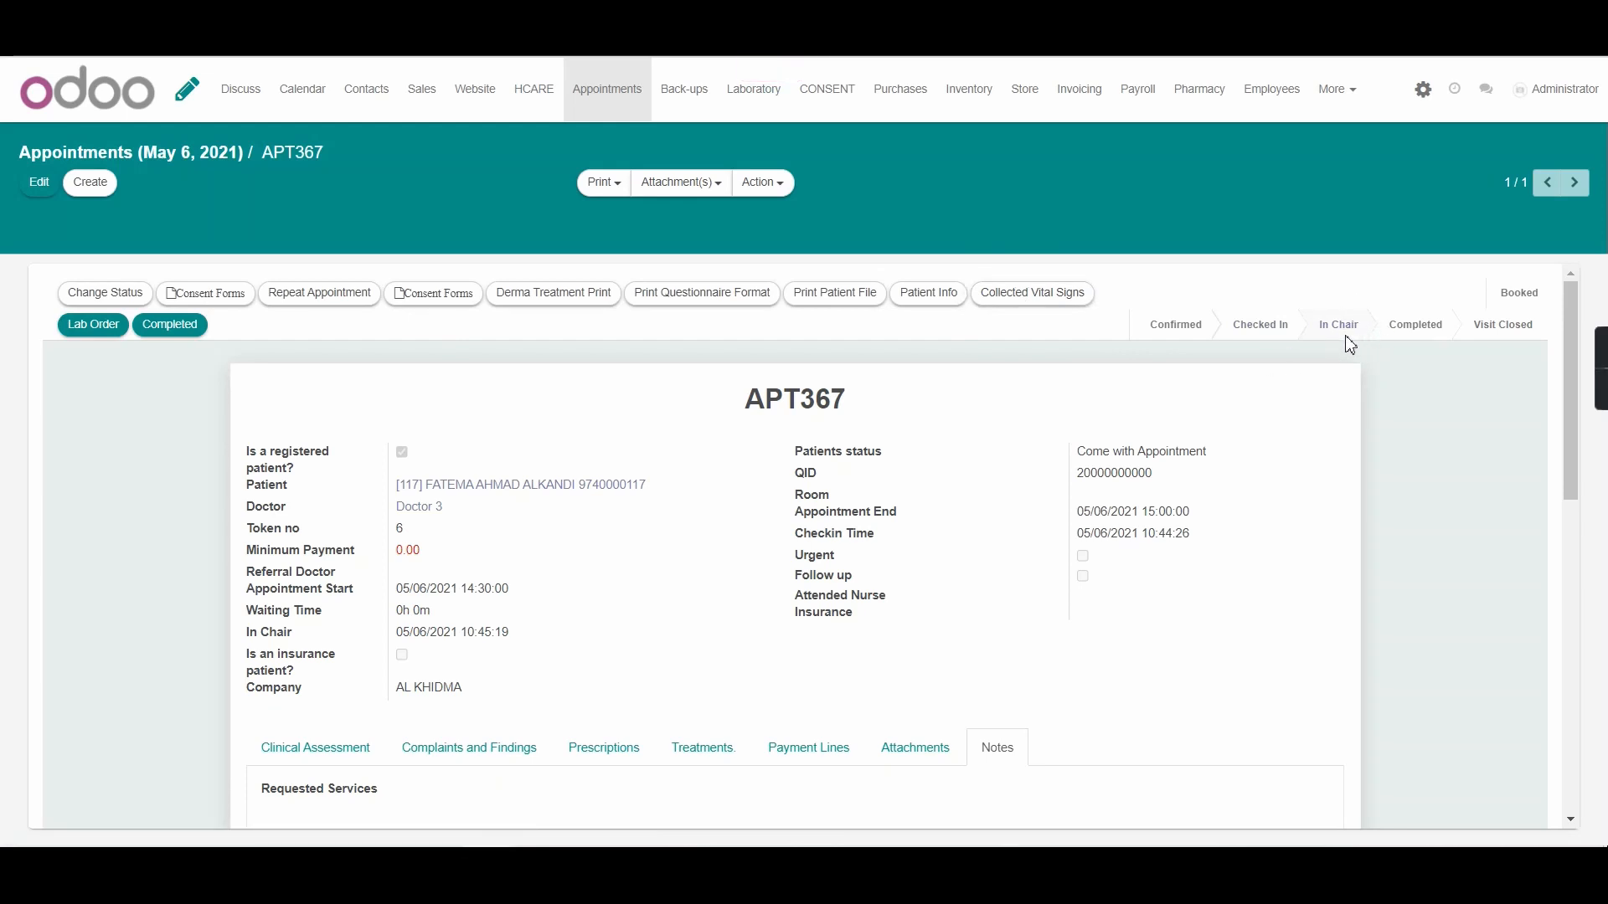
click(39, 183)
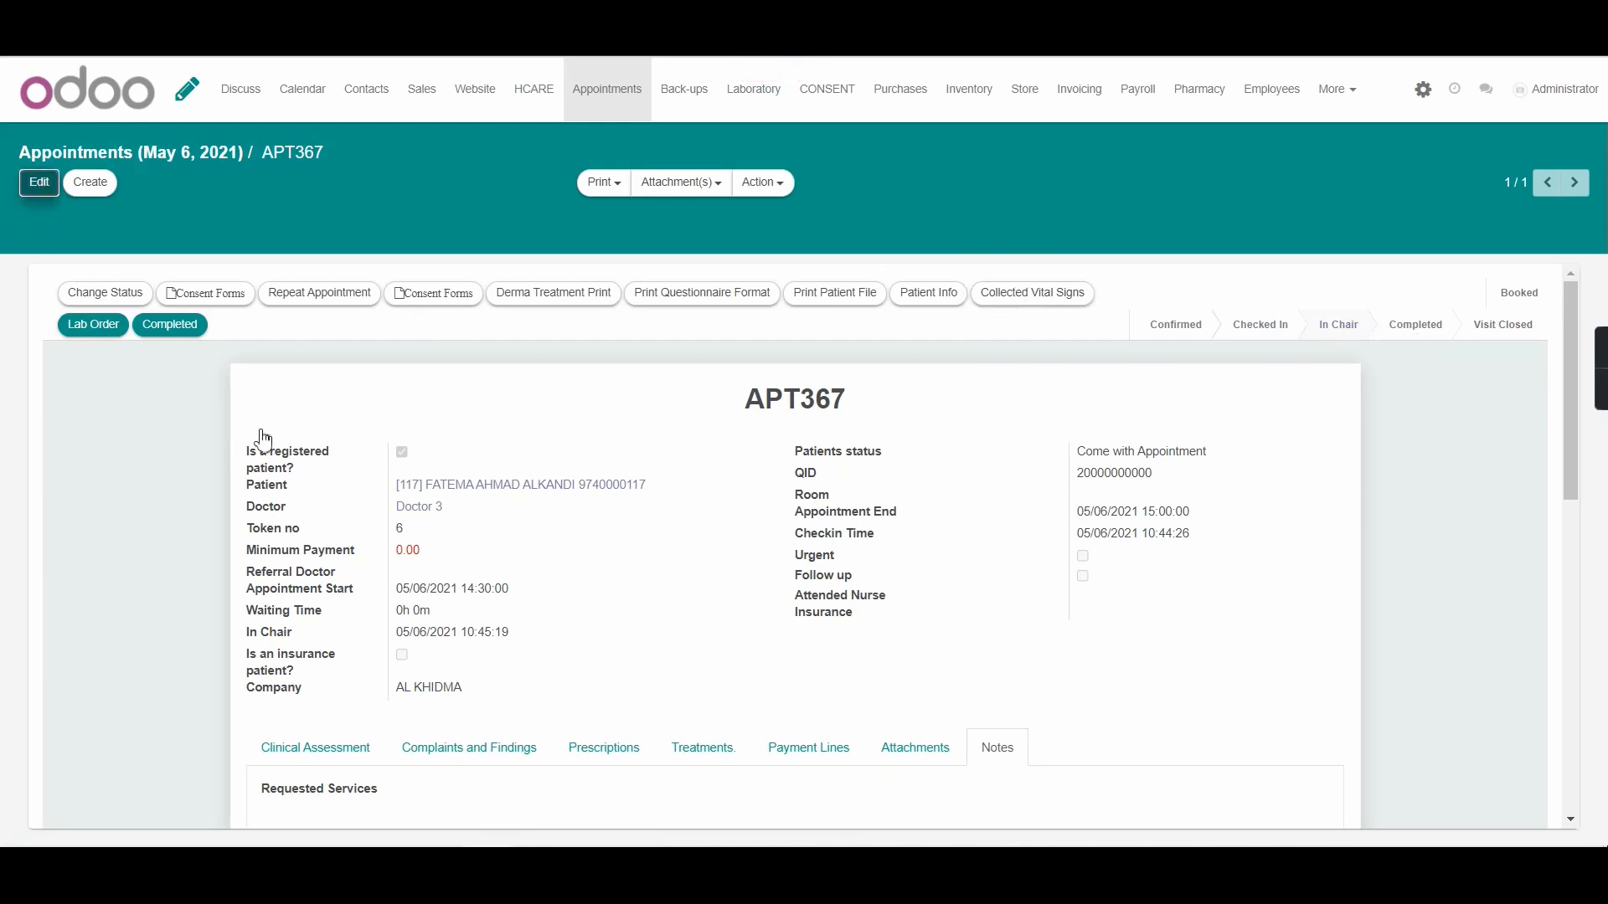
- Review the Clinical Assessment, Prescriptions and Treatments sections of the appointment record
scroll(639, 673, down, 3)
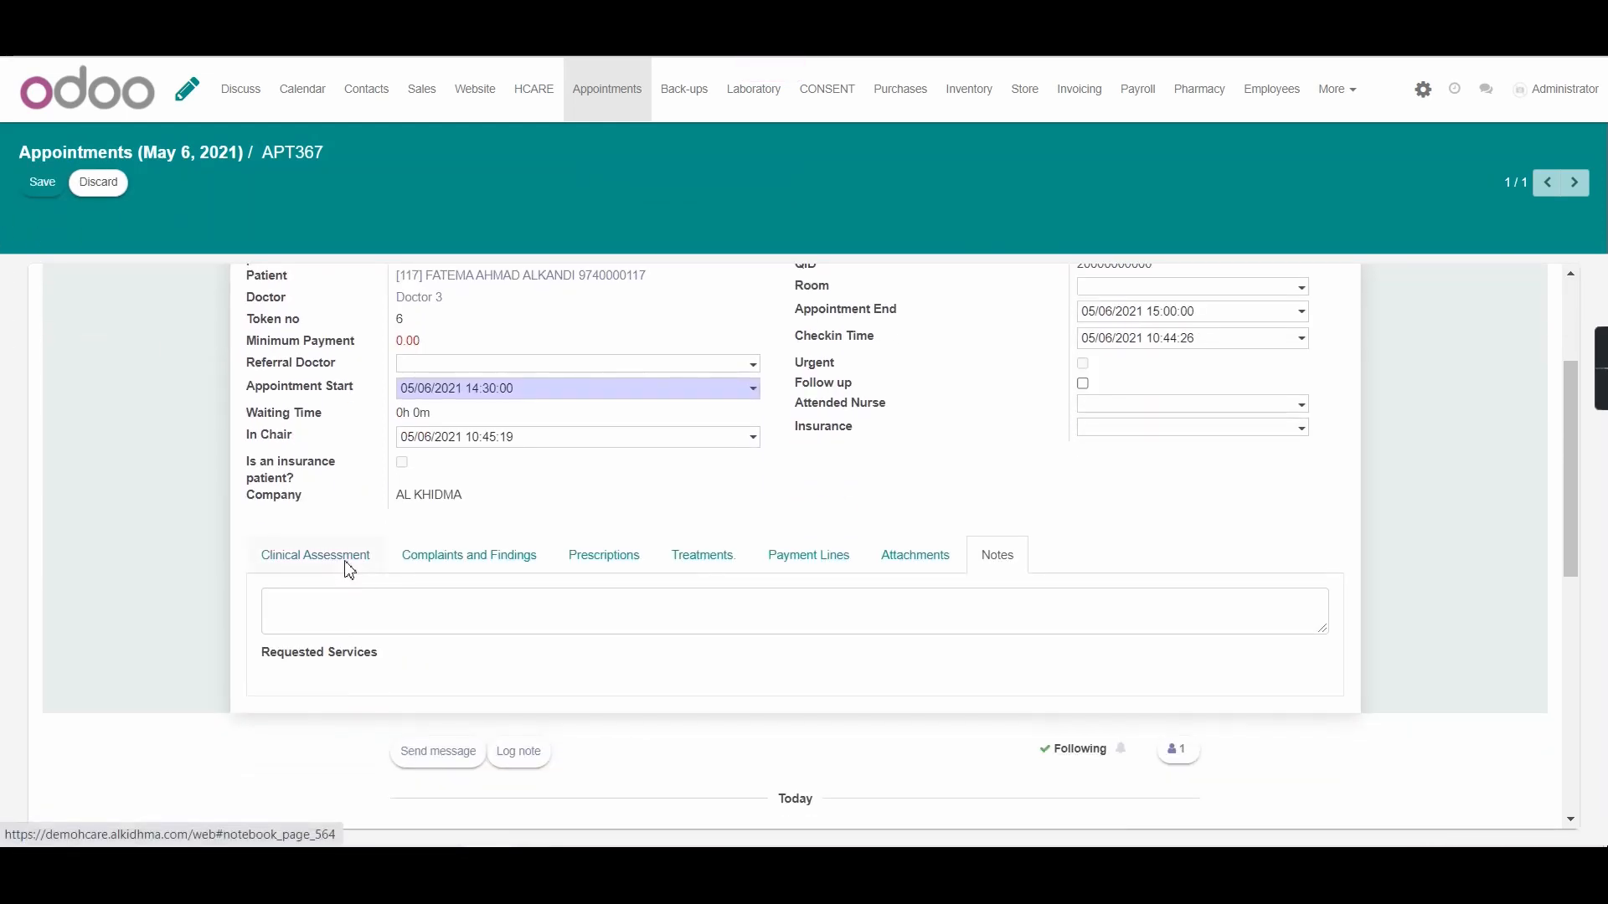
click(344, 559)
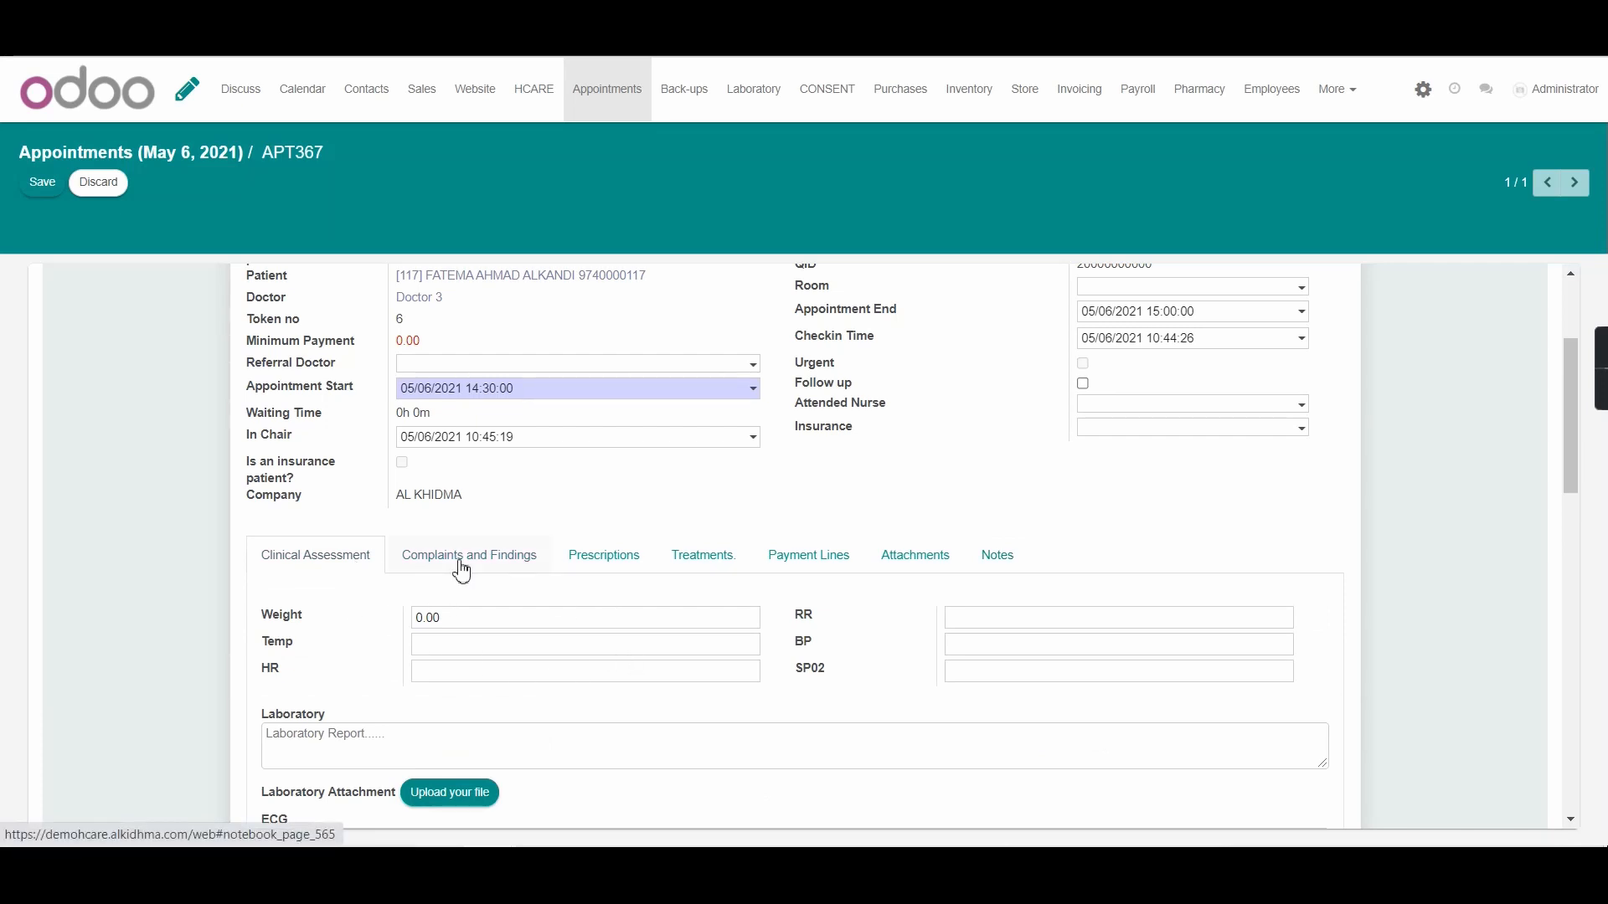
scroll(408, 669, down, 4)
scroll(646, 787, up, 3)
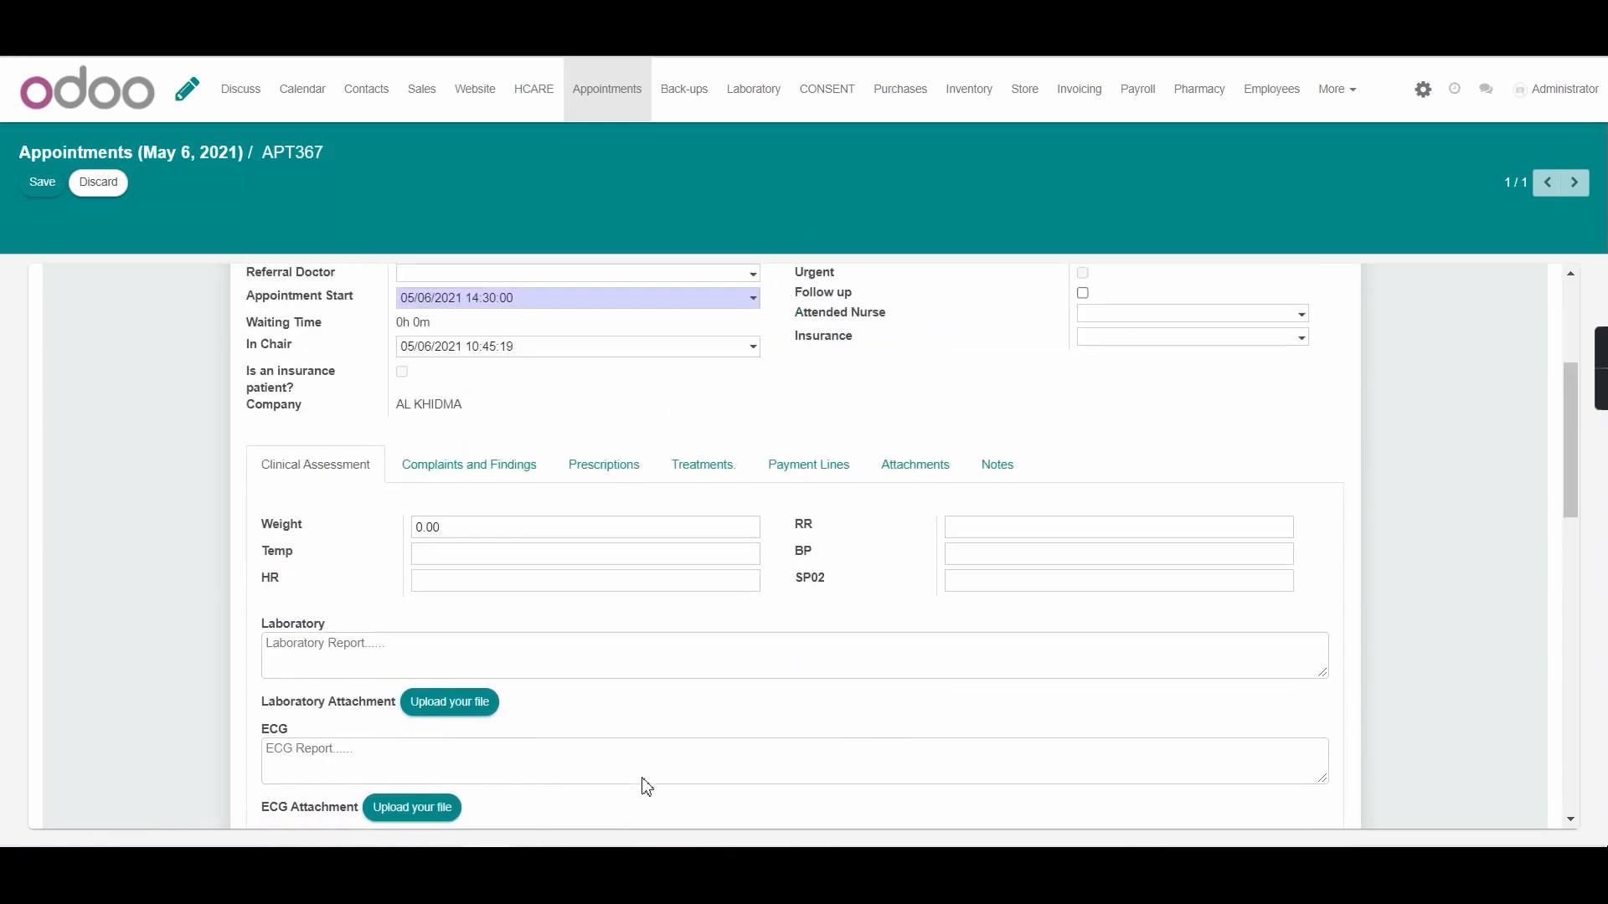
scroll(646, 787, up, 1)
click(649, 590)
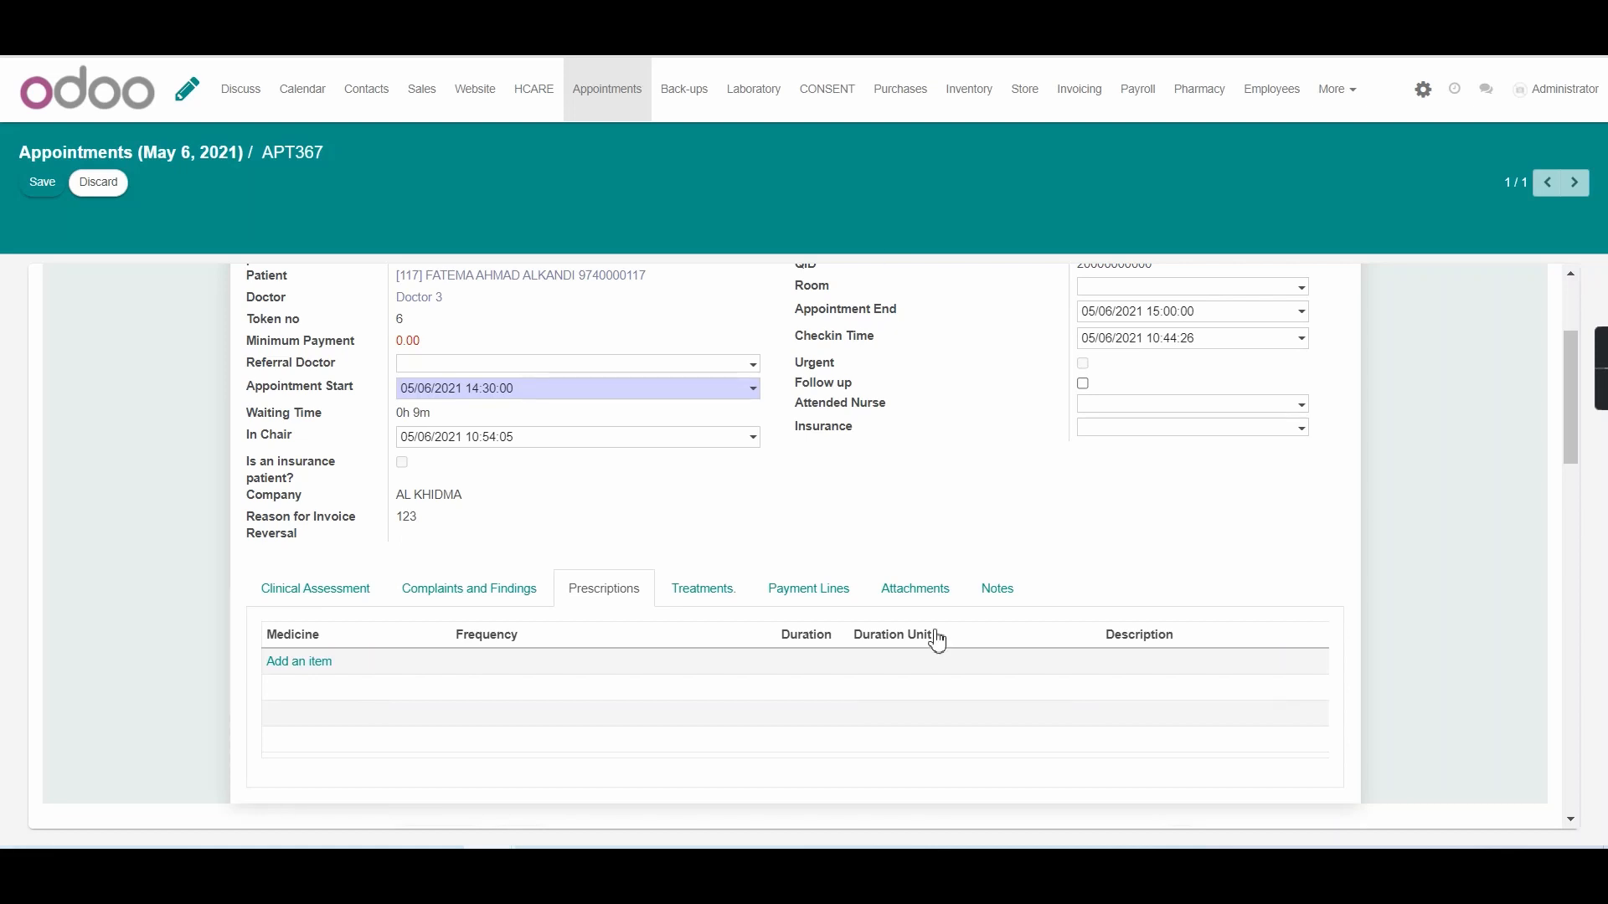
click(681, 591)
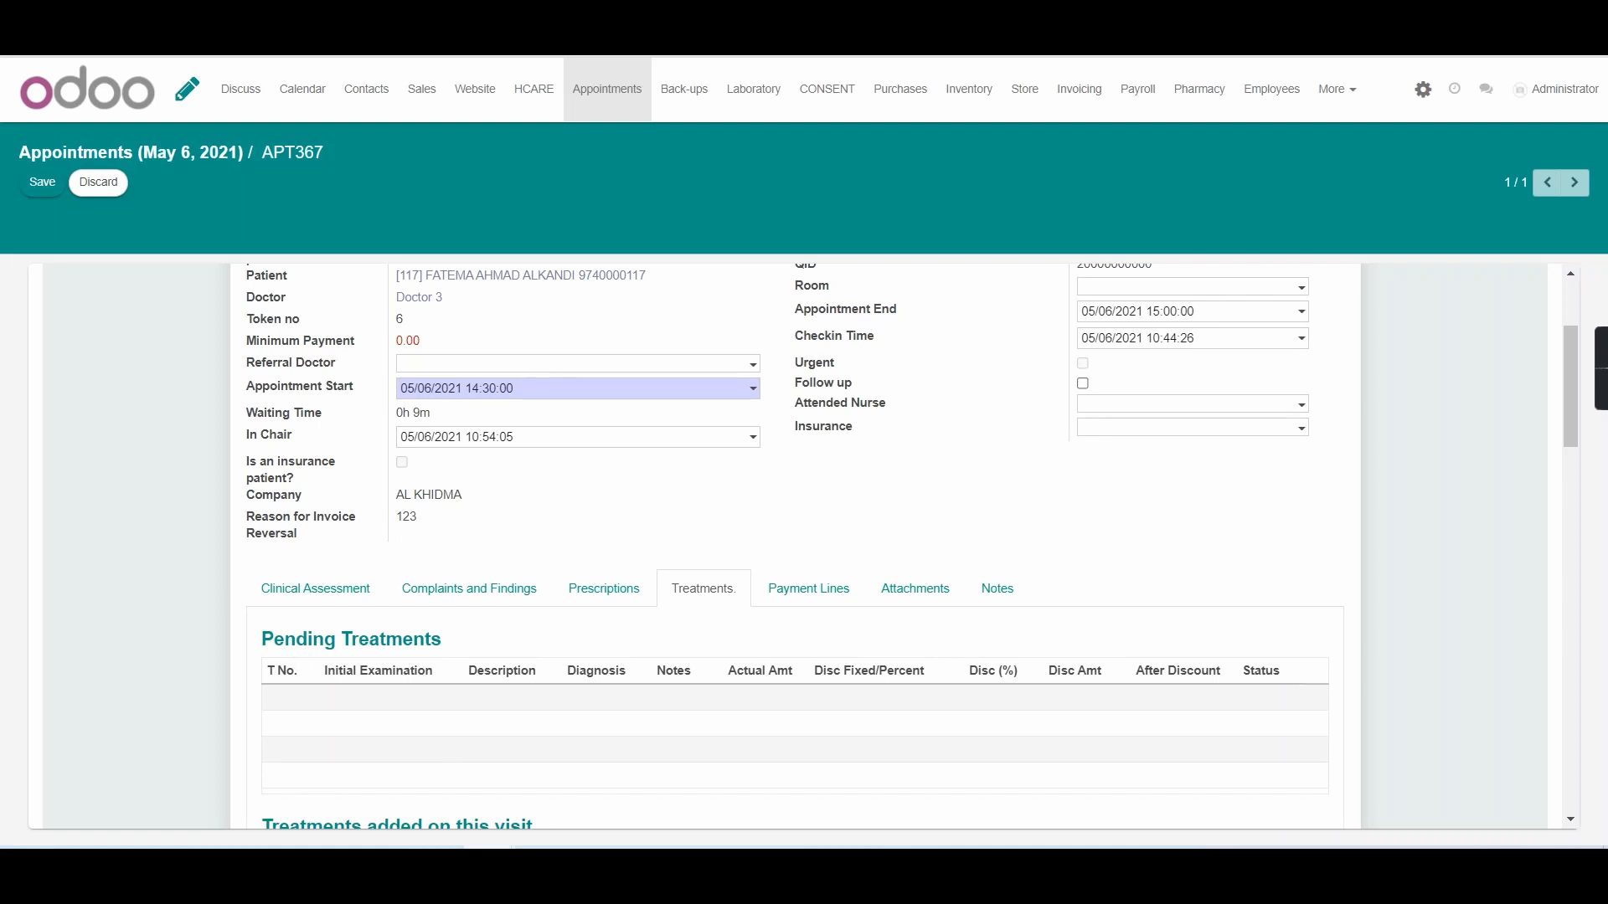
- Add a payment line for 4.TREATMENT OF TOOTH NECK HYPERSENSITIVITY, found by searching "tre"
click(804, 597)
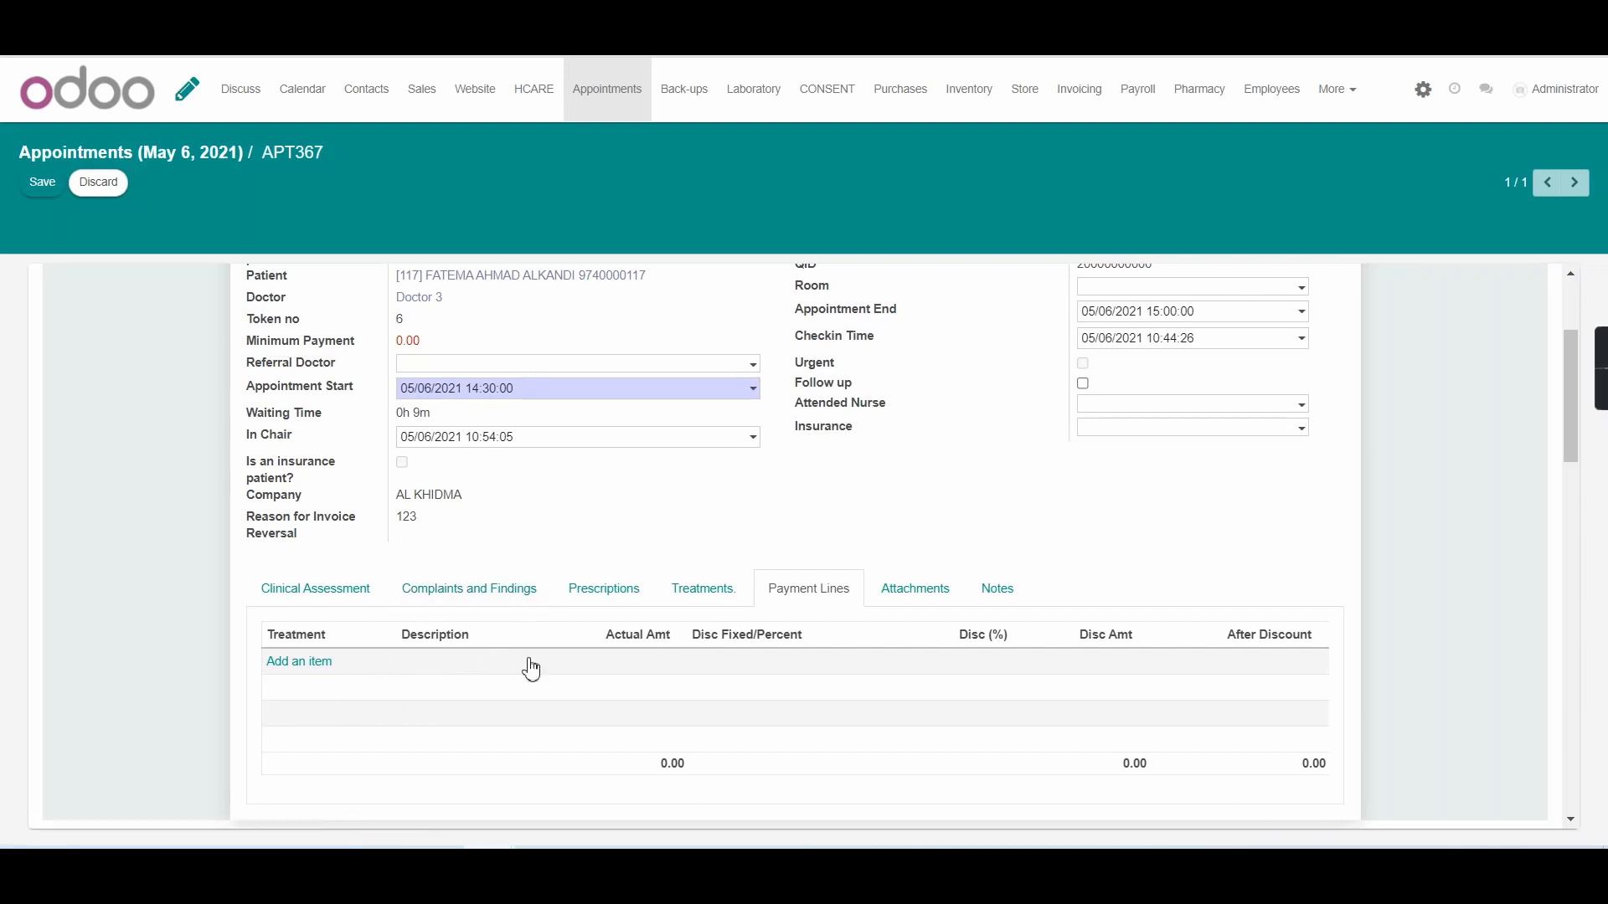
click(297, 671)
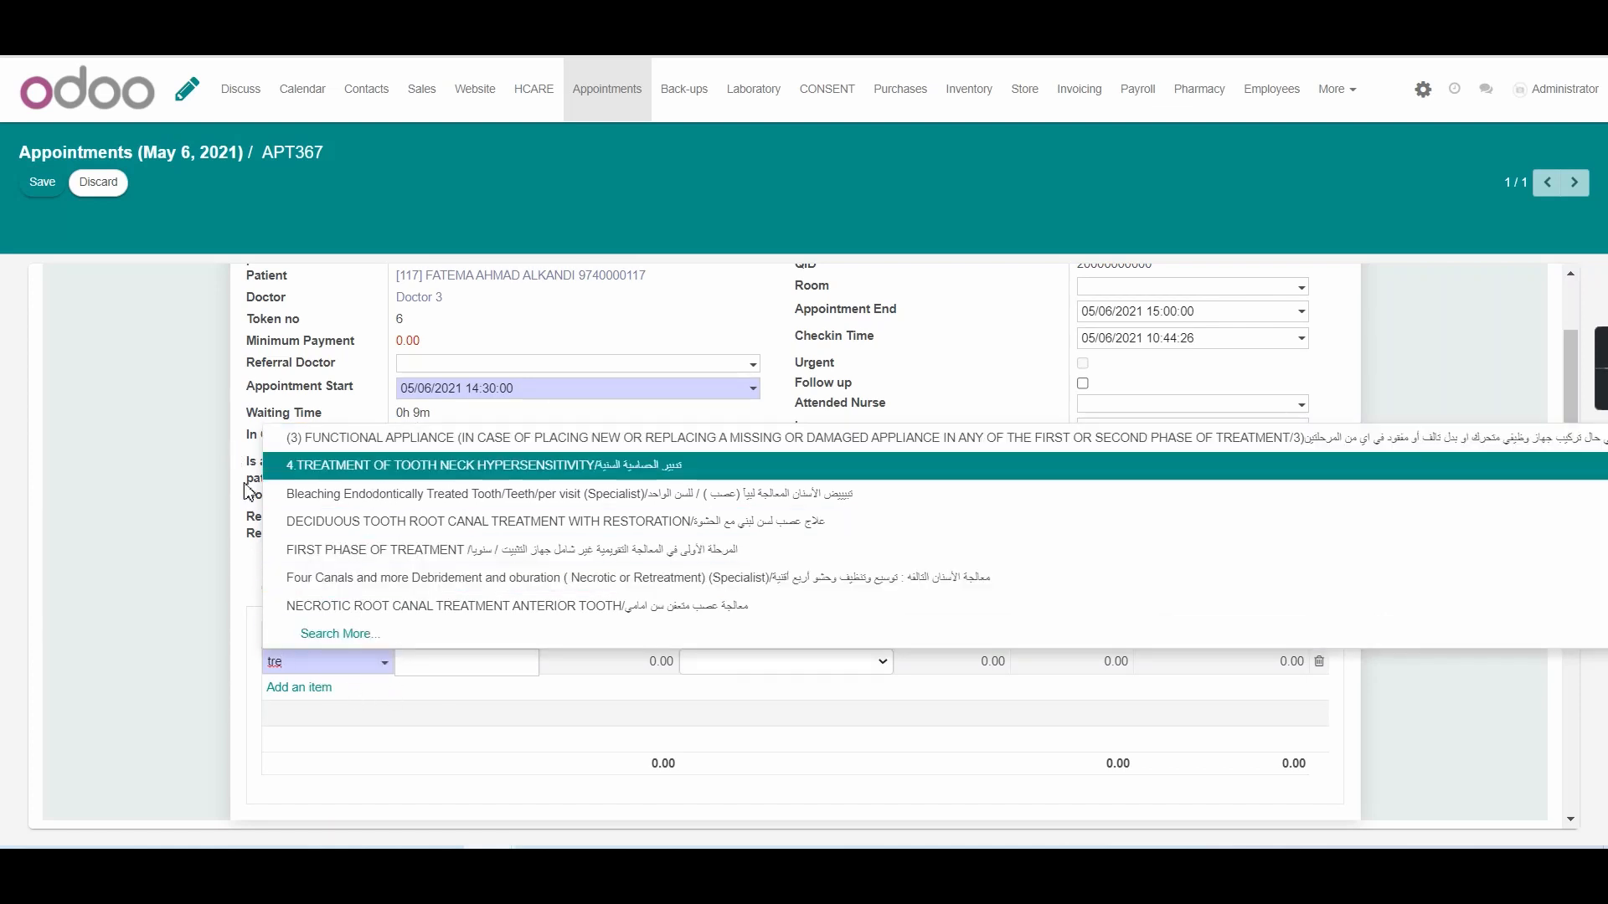
click(383, 466)
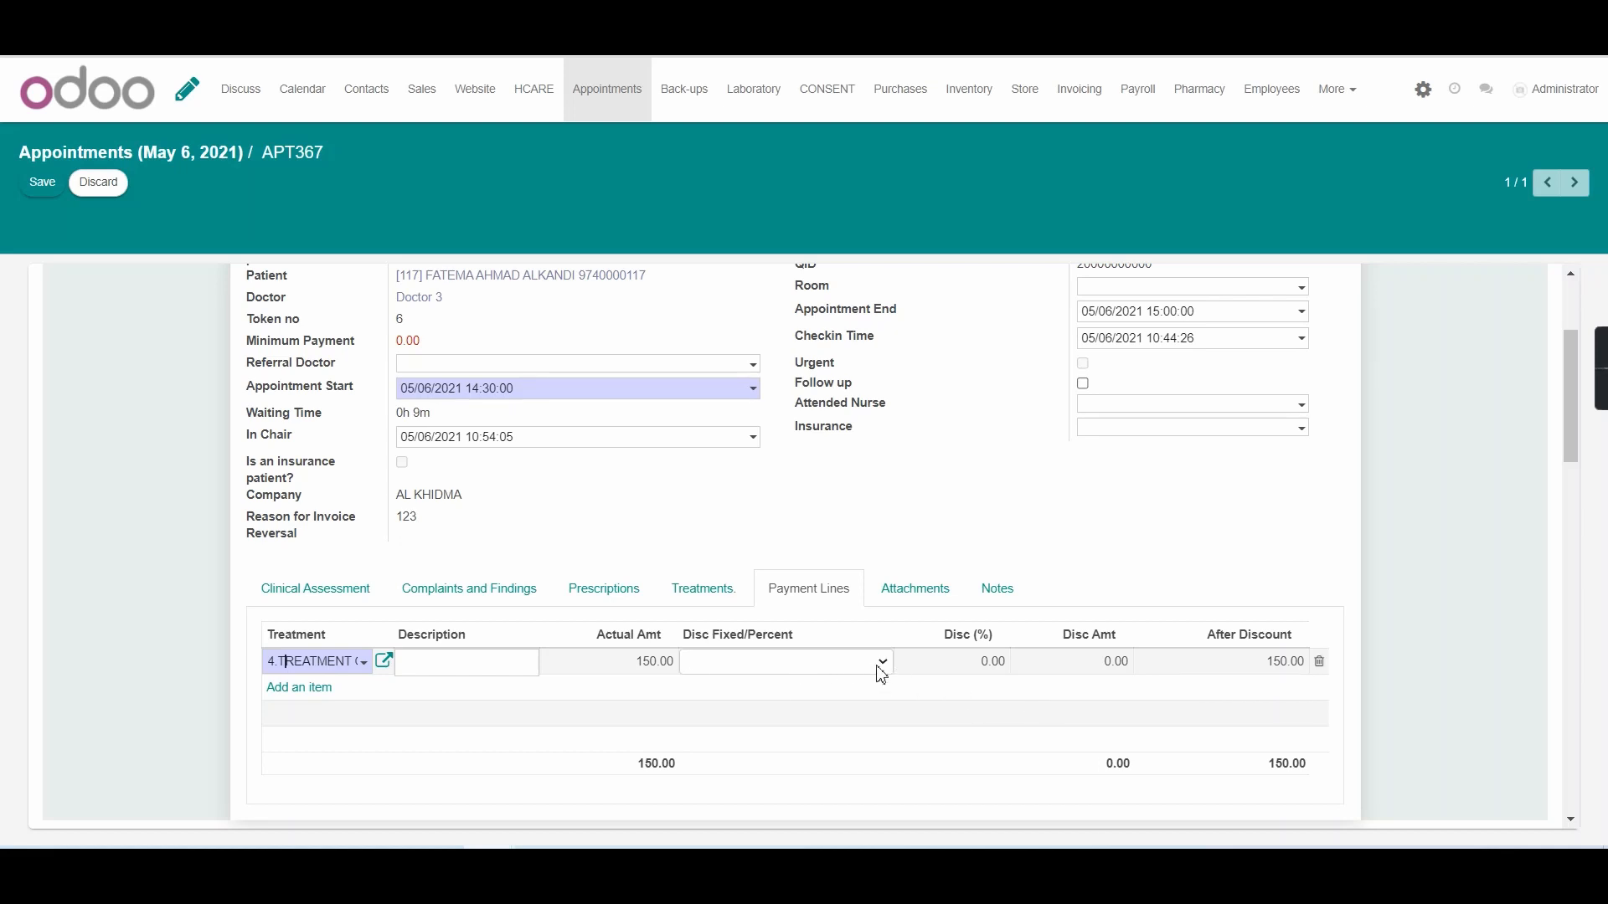
- Set the tooth neck treatment's payment line discount type to Percent with a 10% discount
click(874, 665)
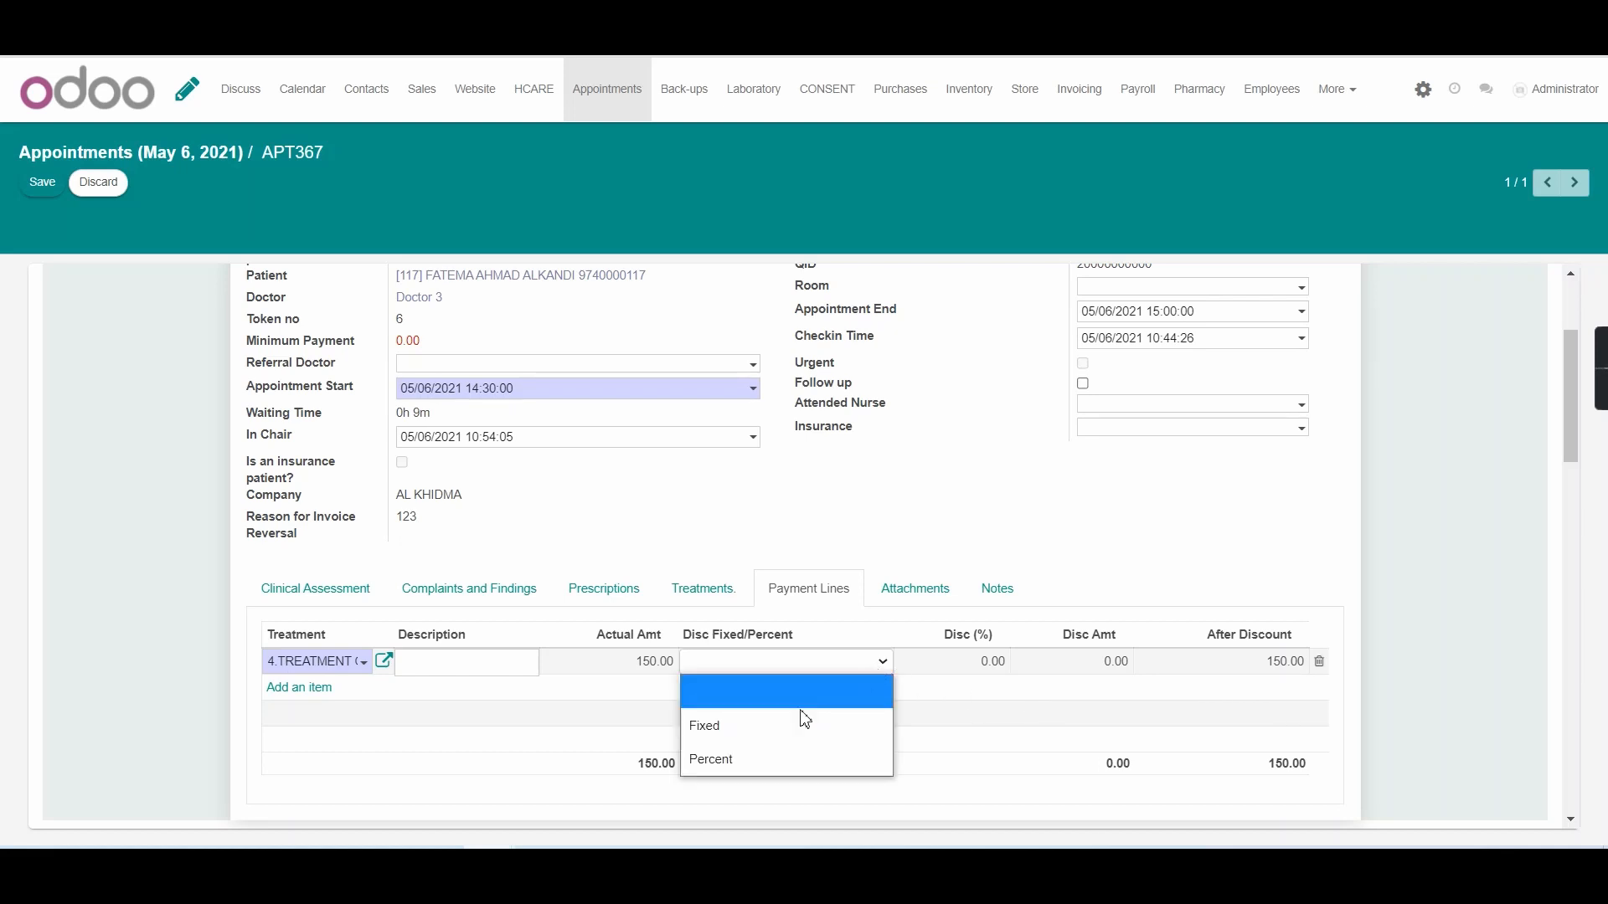
click(749, 762)
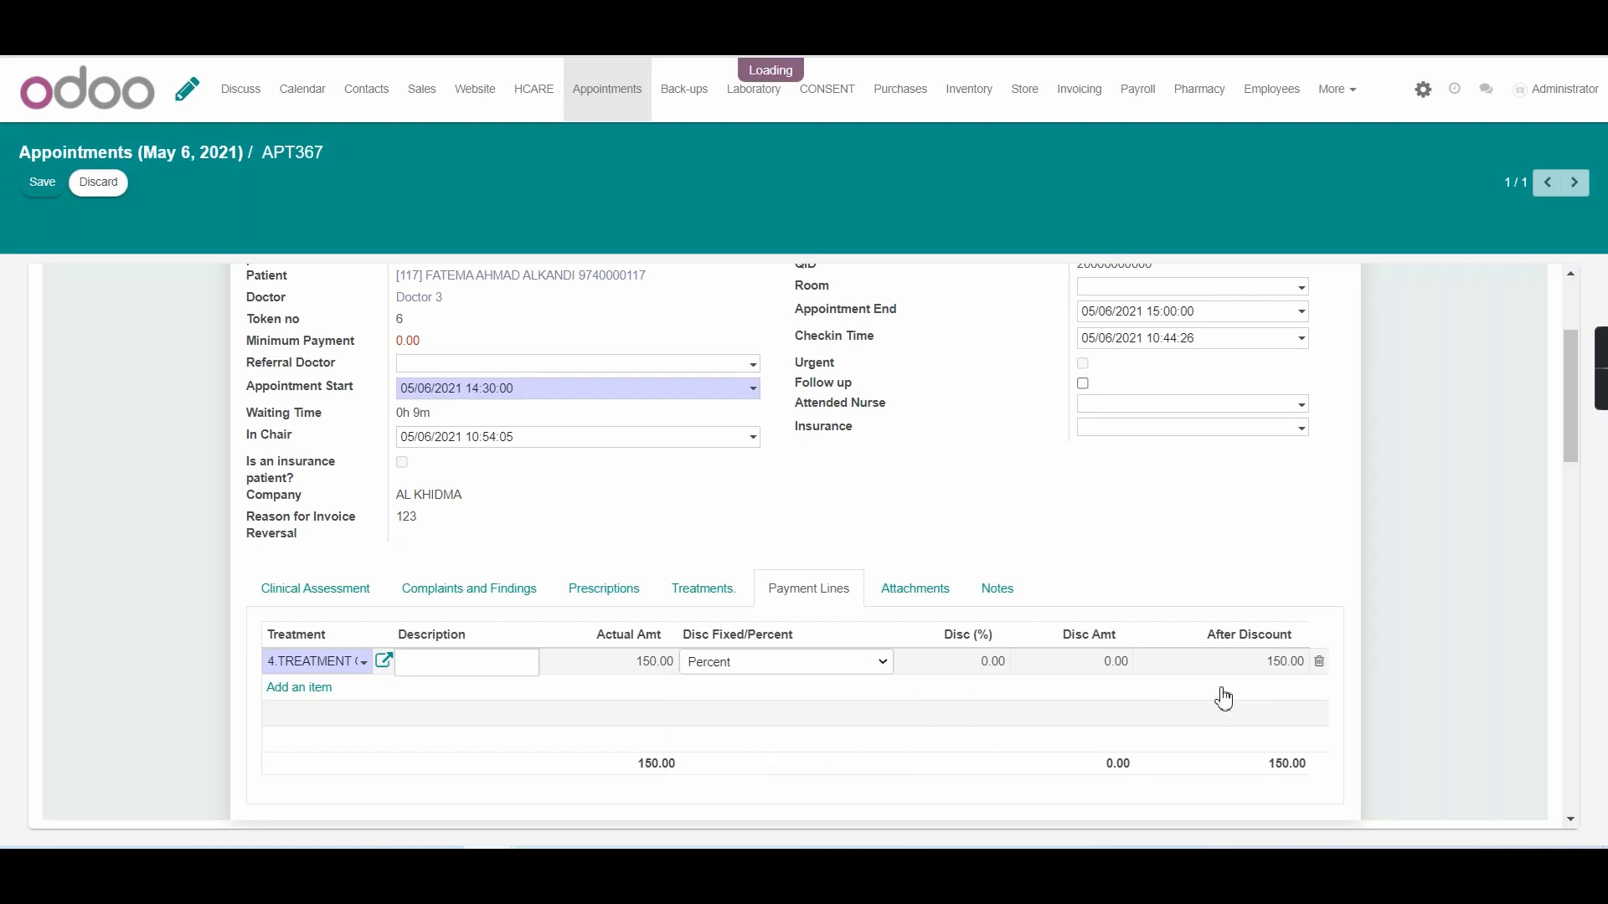
click(976, 660)
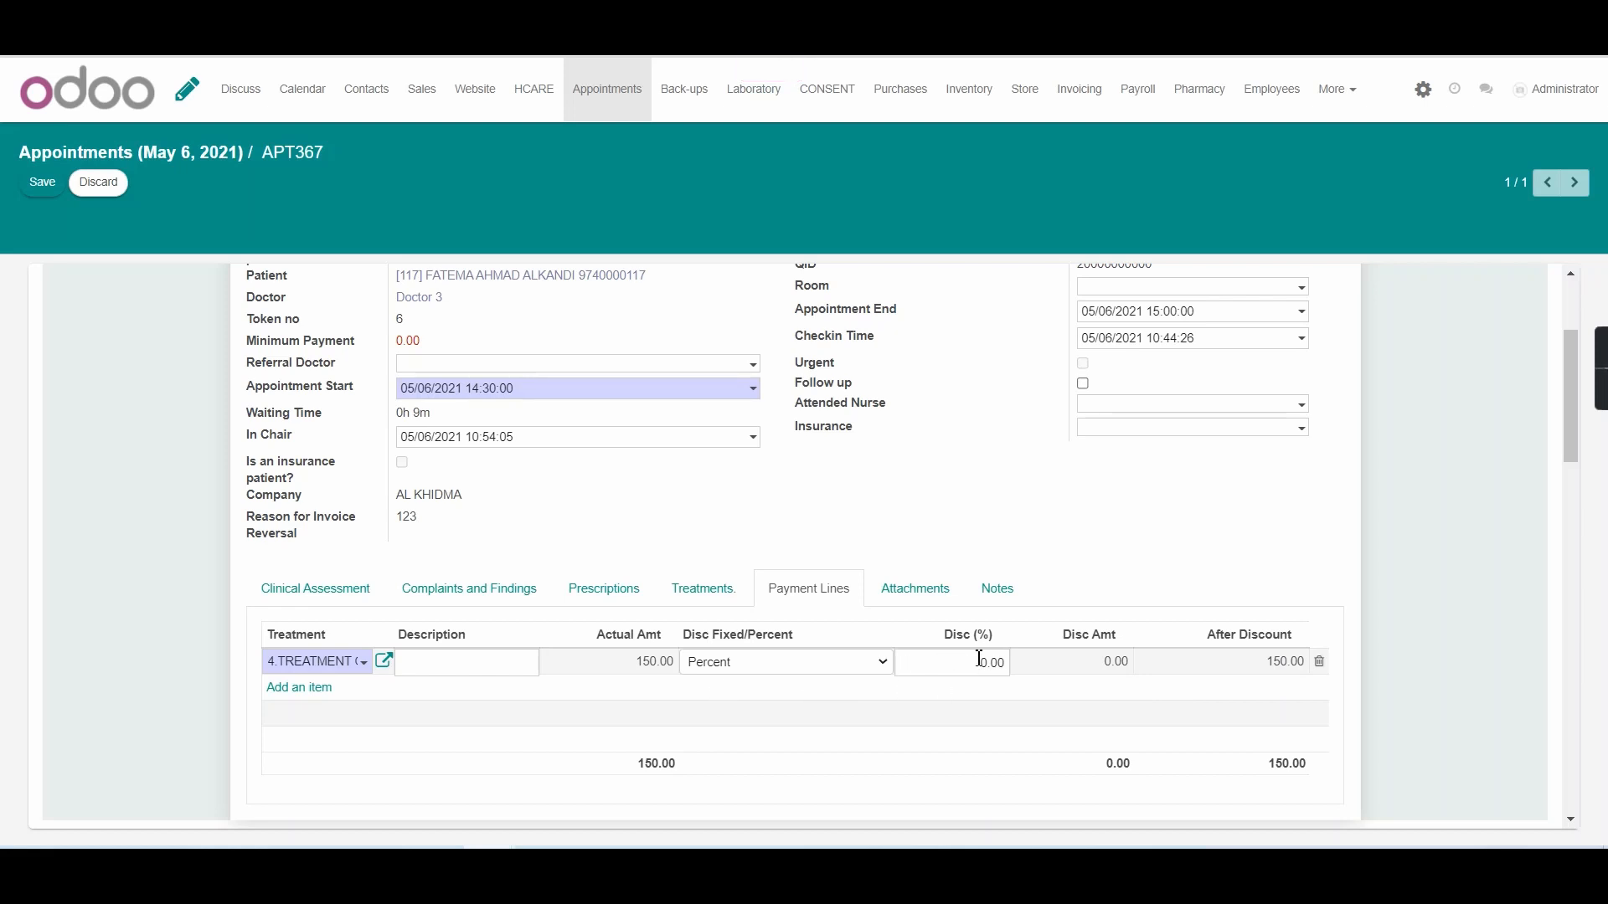
double_click(964, 660)
click(965, 661)
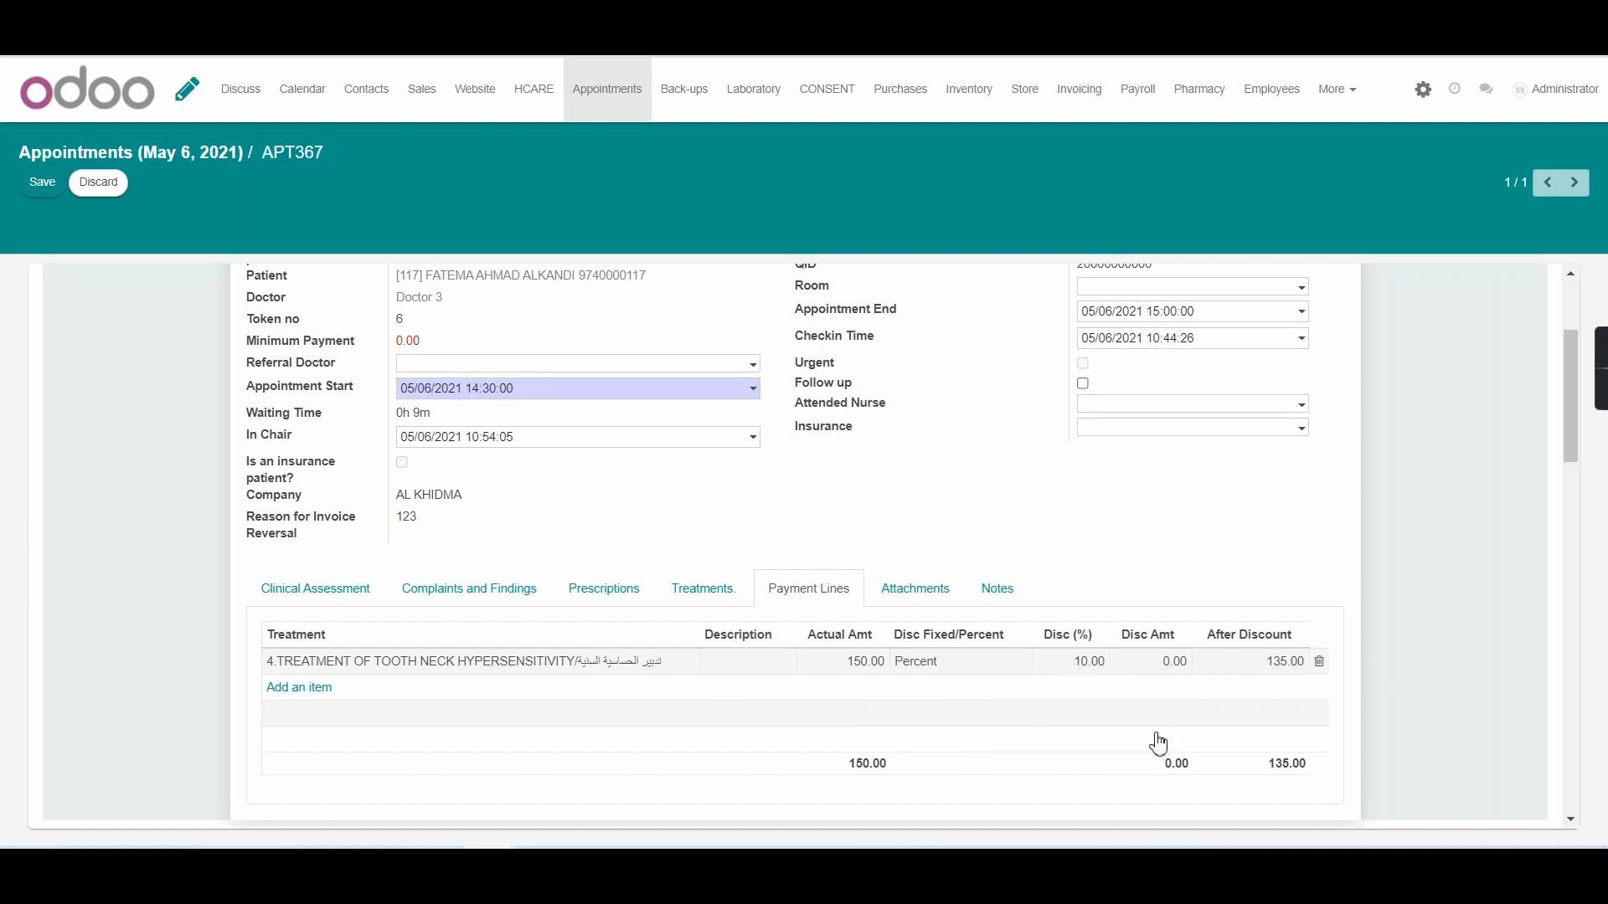
- Look over the appointment's Attachments and Notes sections and save the record
click(927, 588)
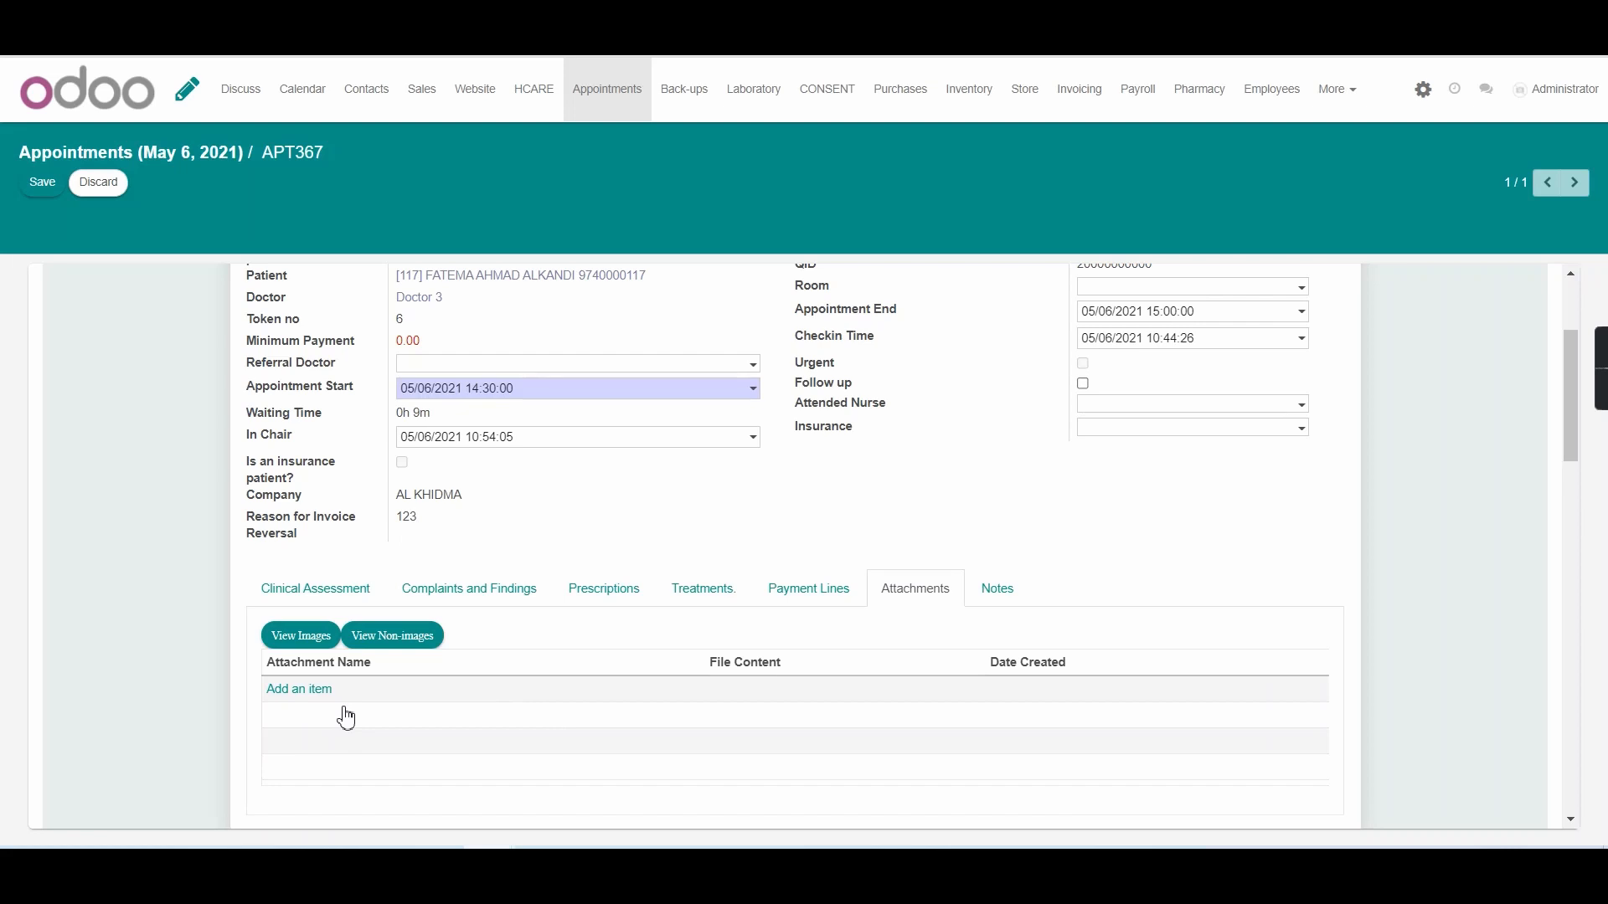
click(986, 599)
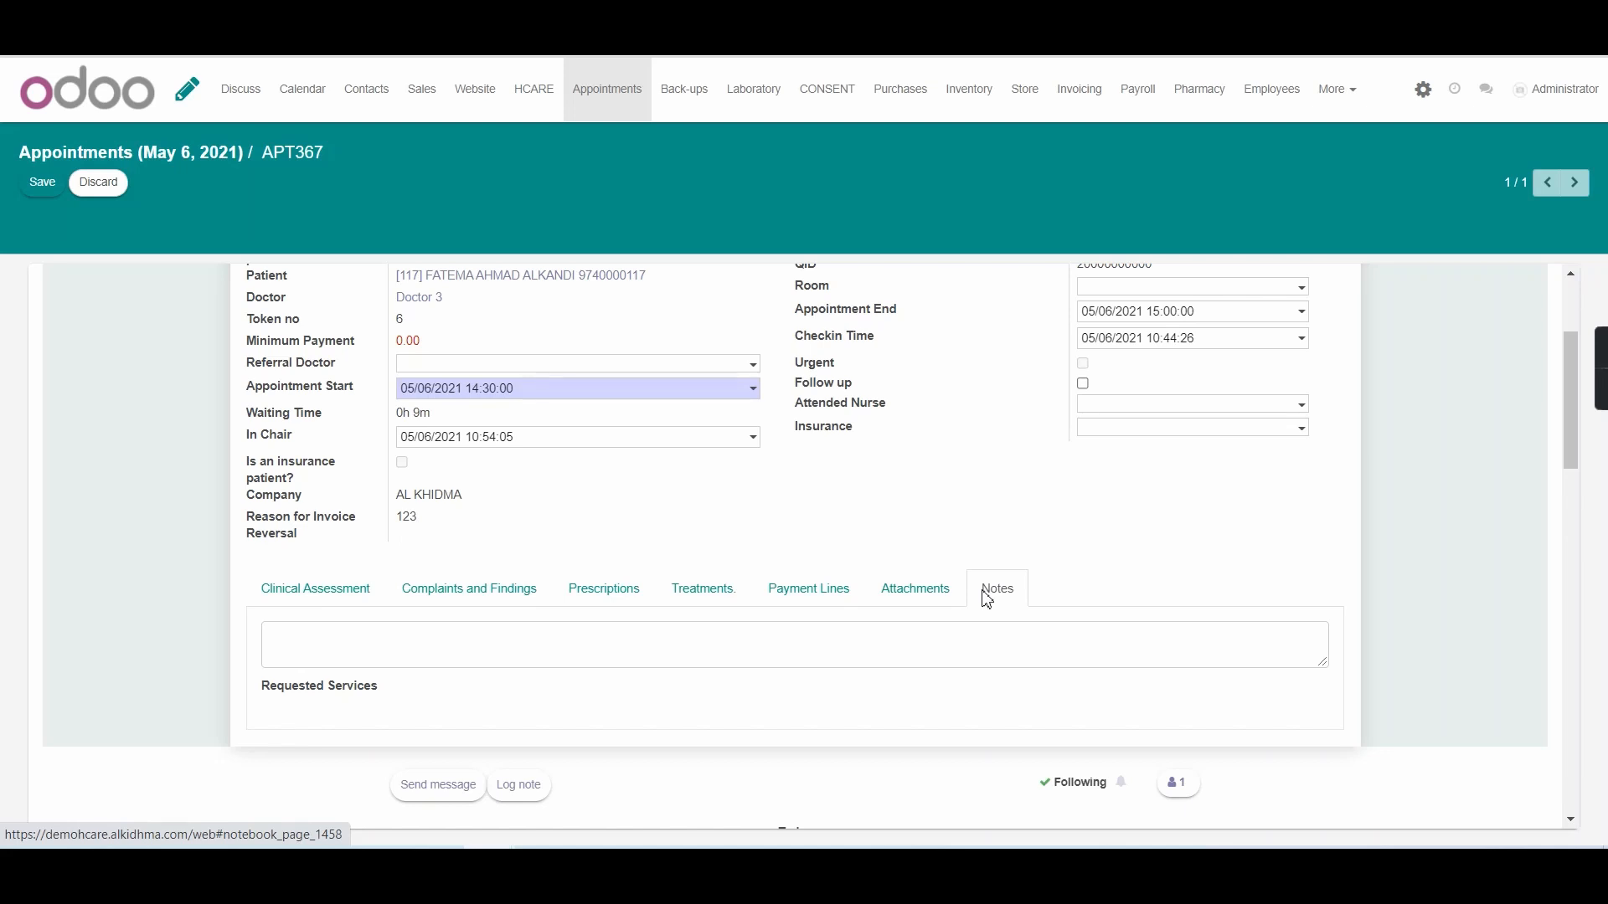
scroll(890, 599, up, 3)
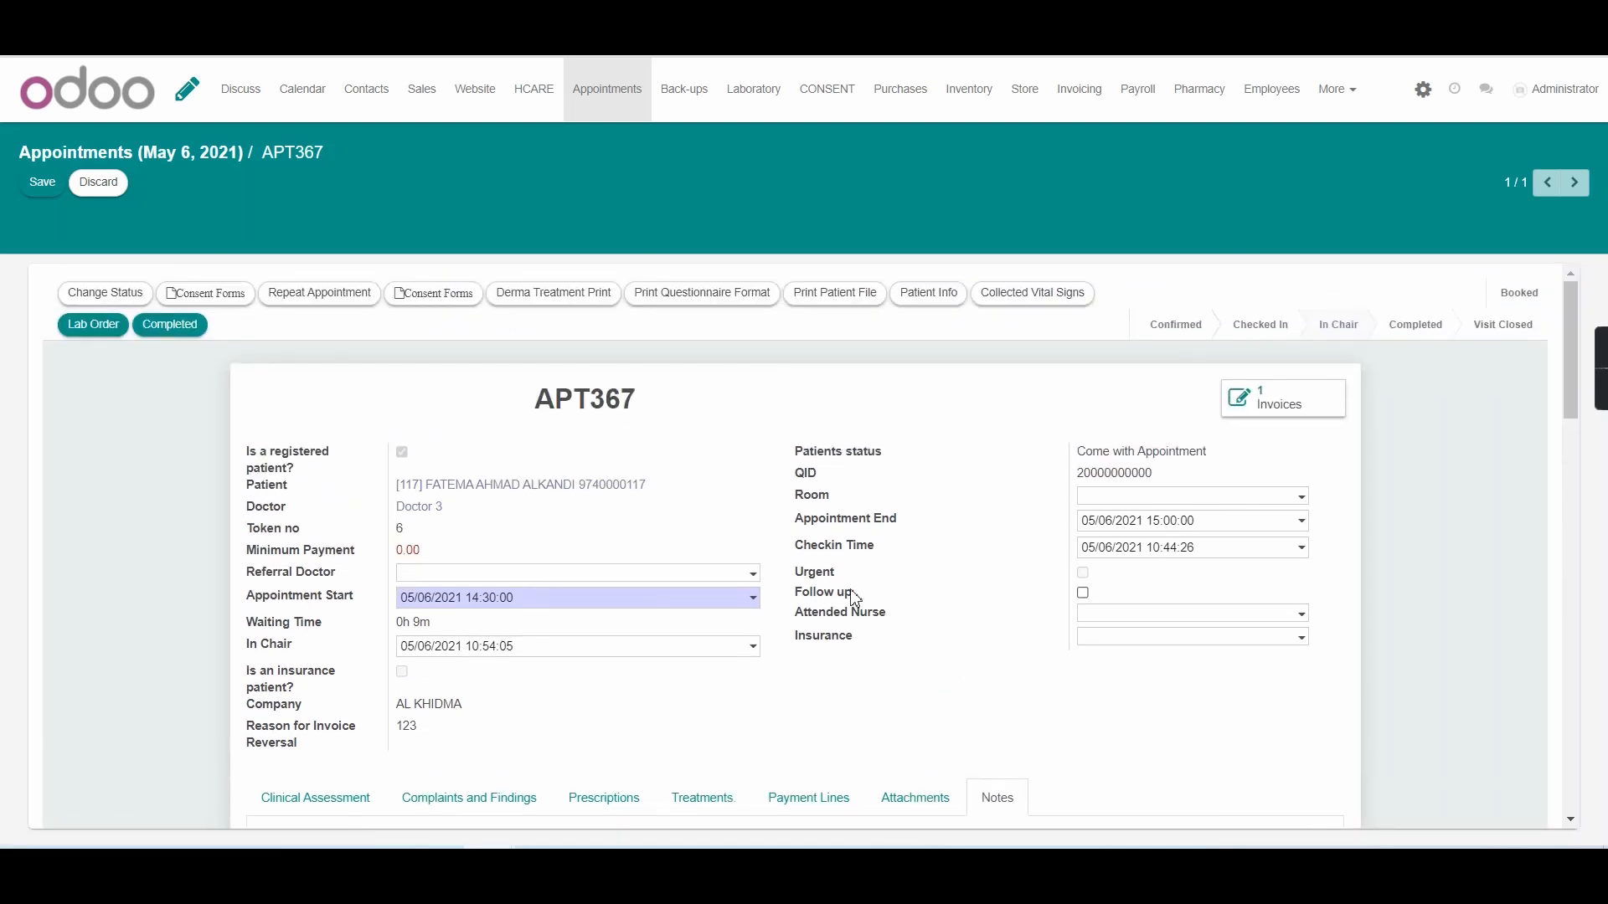
click(42, 182)
- Look over the saved appointment record and mark the appointment as Completed
scroll(453, 541, down, 2)
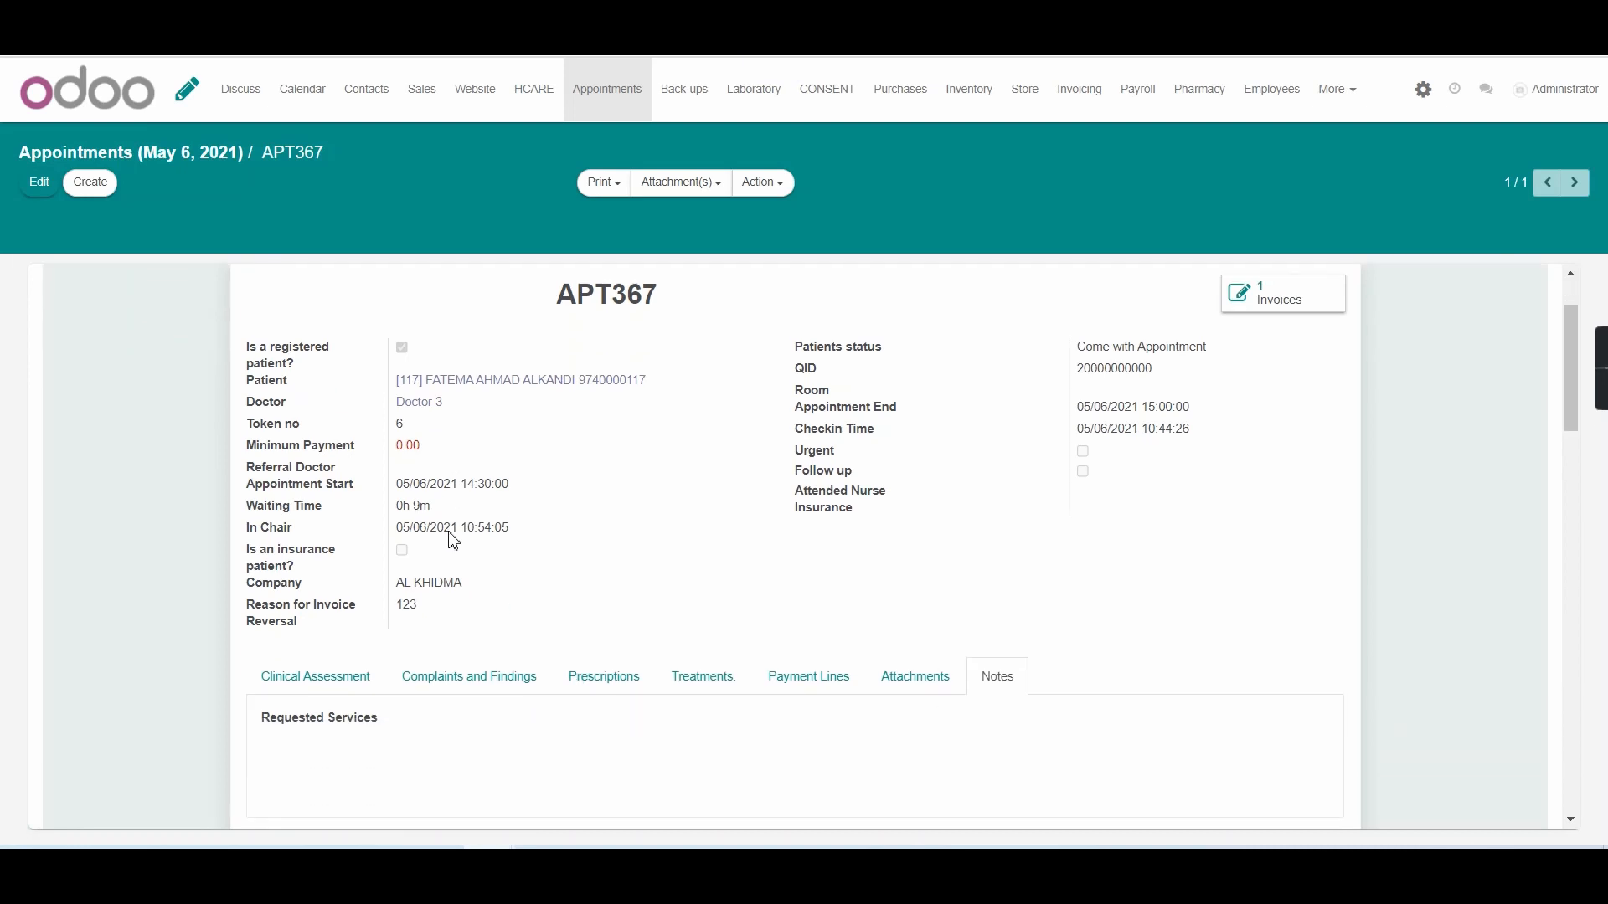
scroll(453, 541, down, 2)
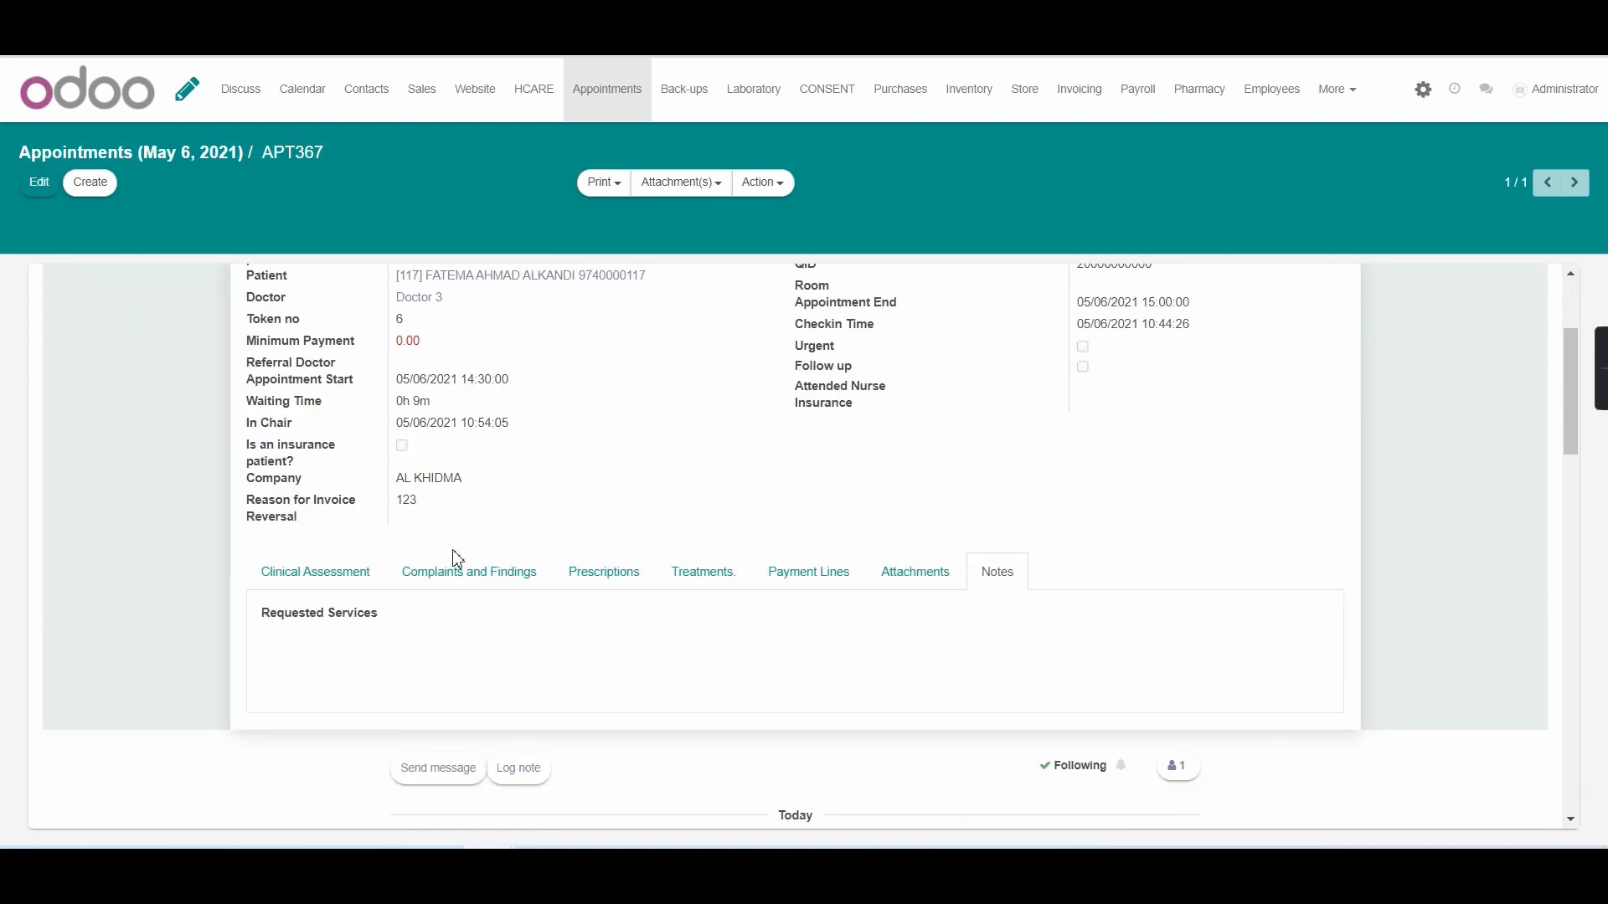
scroll(288, 422, up, 4)
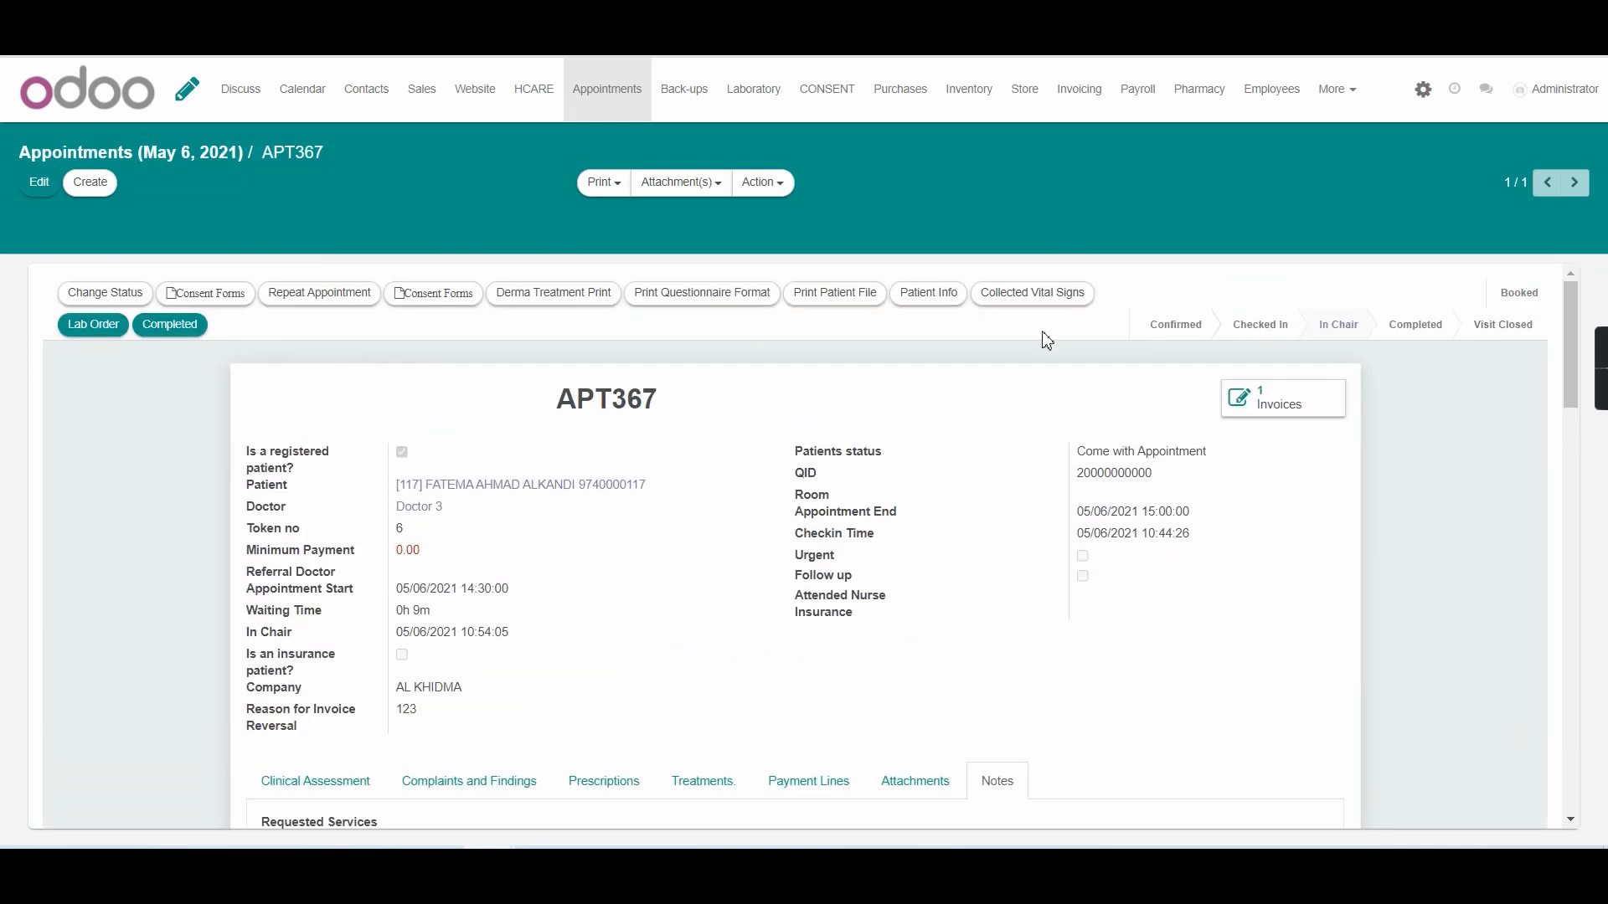
click(171, 327)
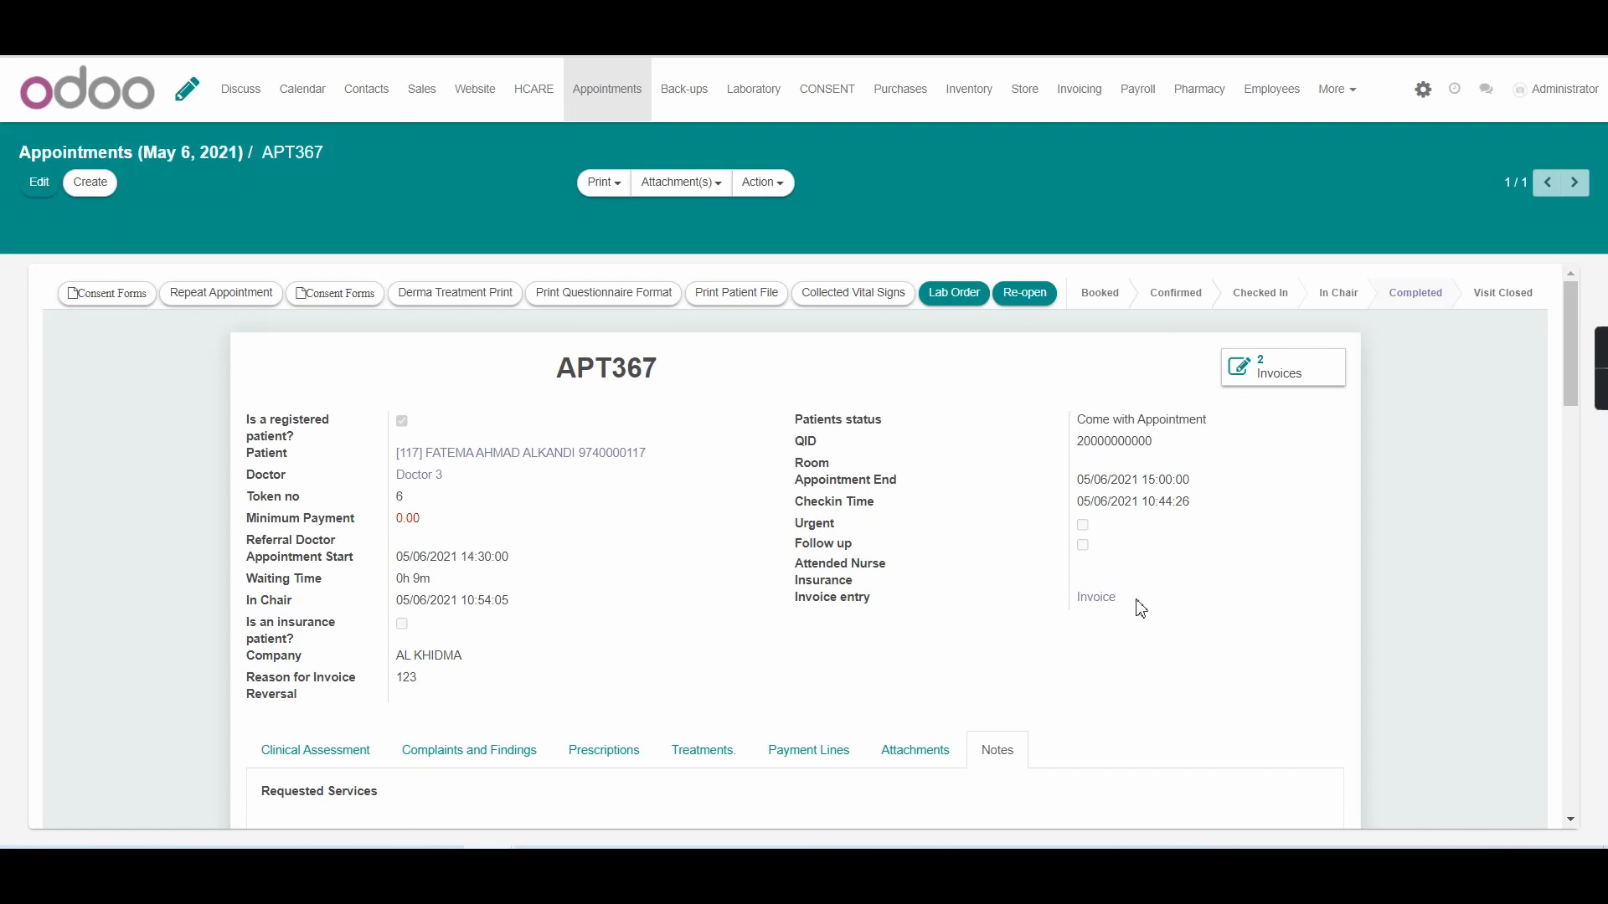
- Open the completed appointment's invoice entry, check its treatment line and total, and validate the draft invoice
click(1097, 609)
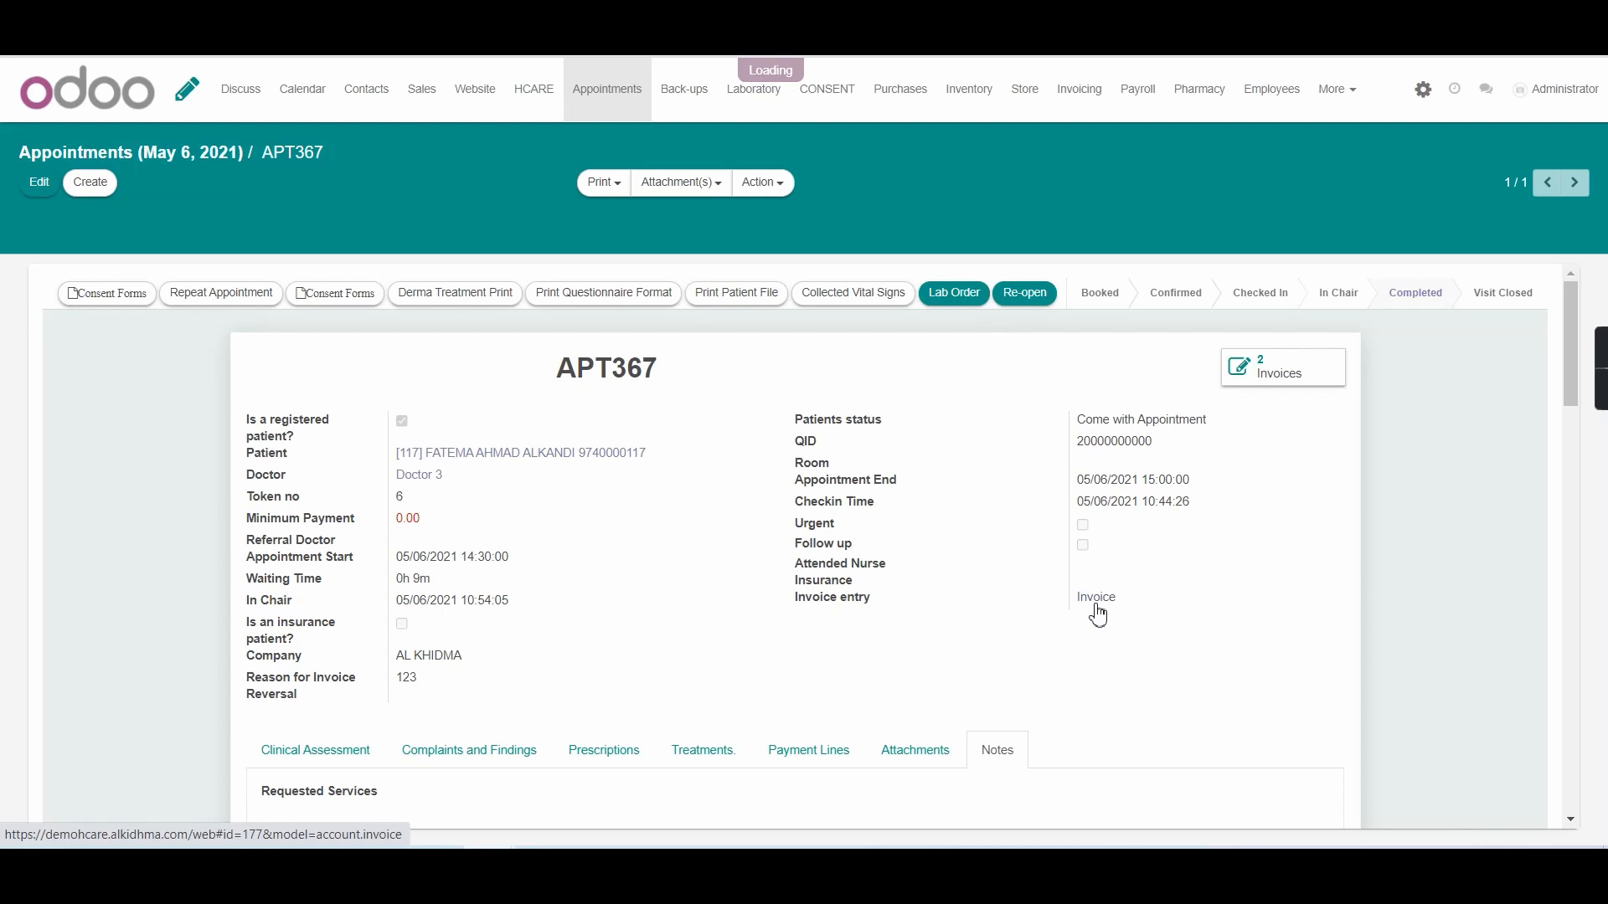
scroll(1094, 609, down, 3)
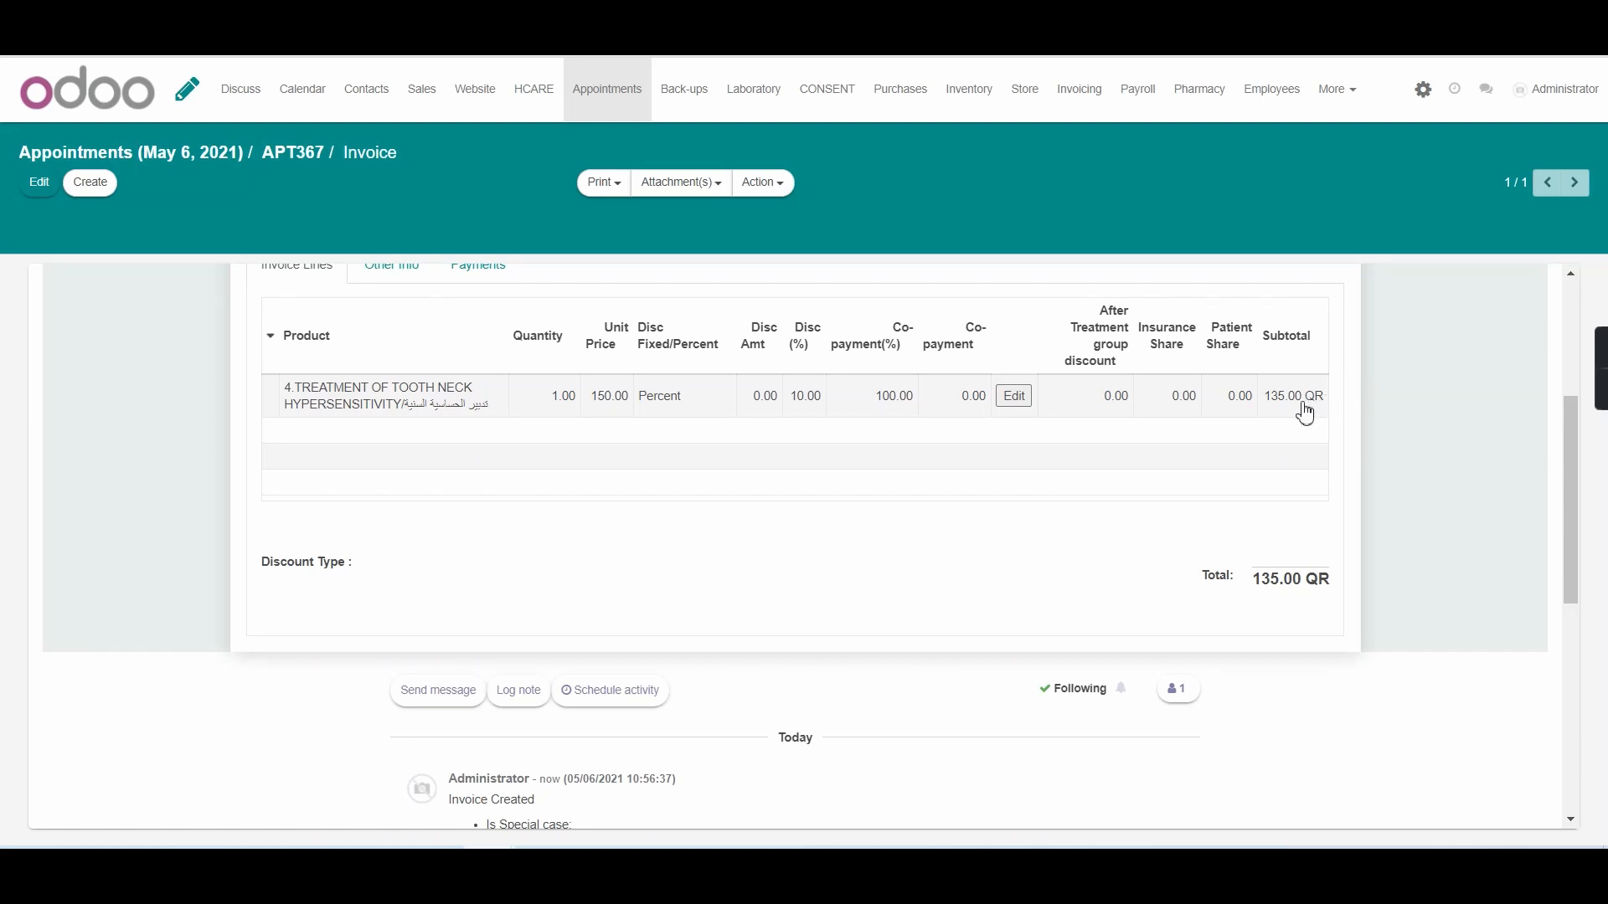
scroll(1420, 567, up, 4)
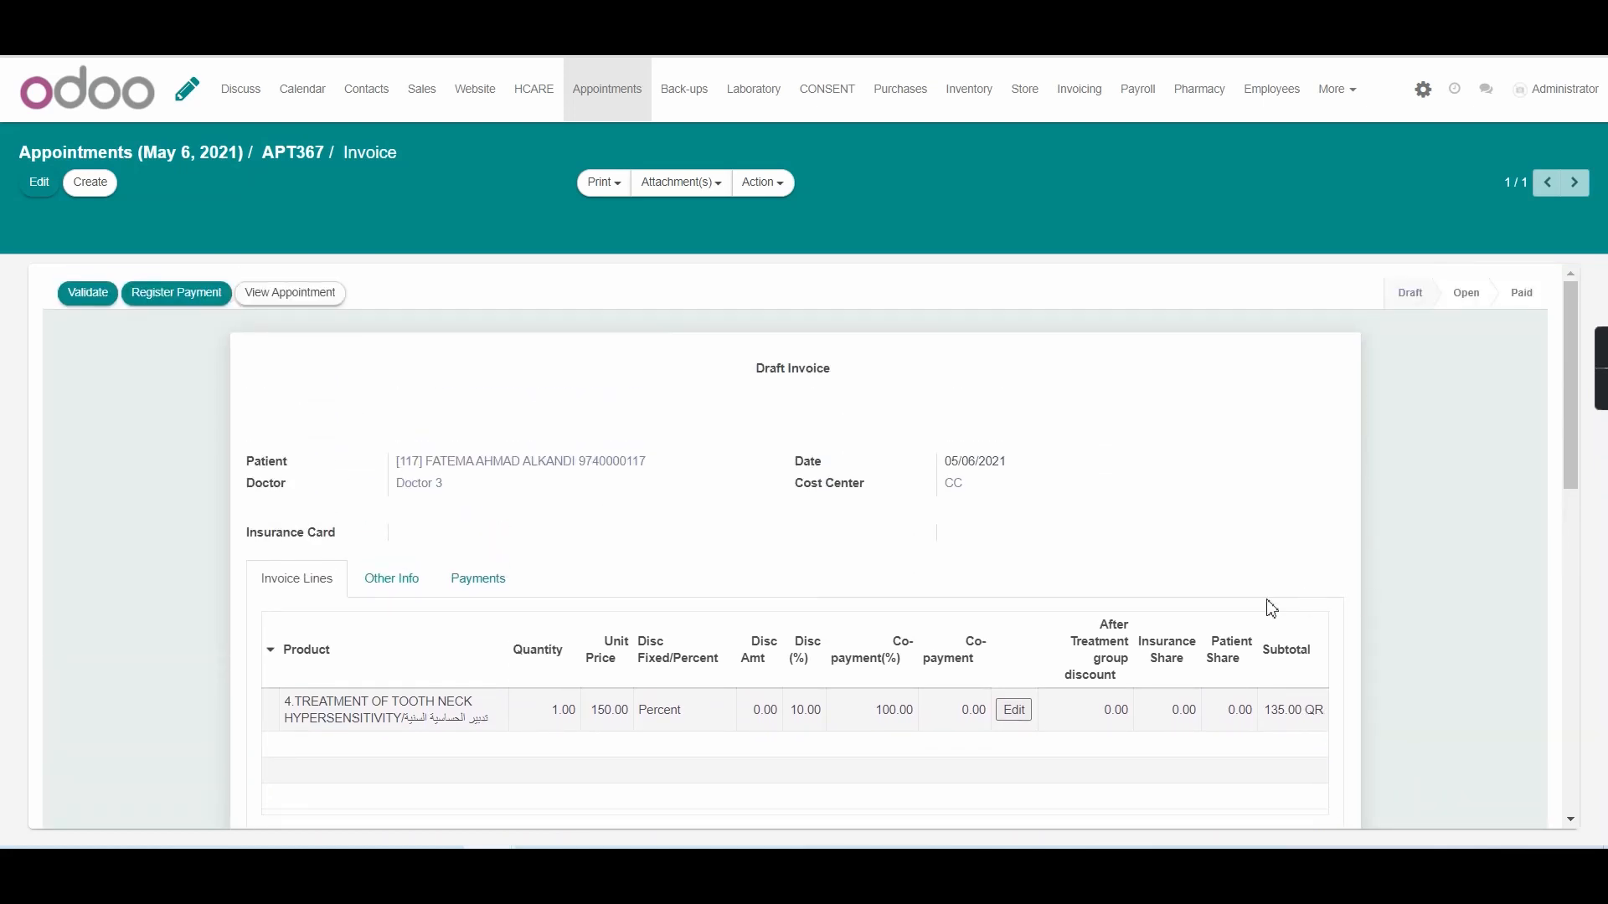
scroll(1151, 617, down, 2)
scroll(954, 611, up, 2)
click(88, 295)
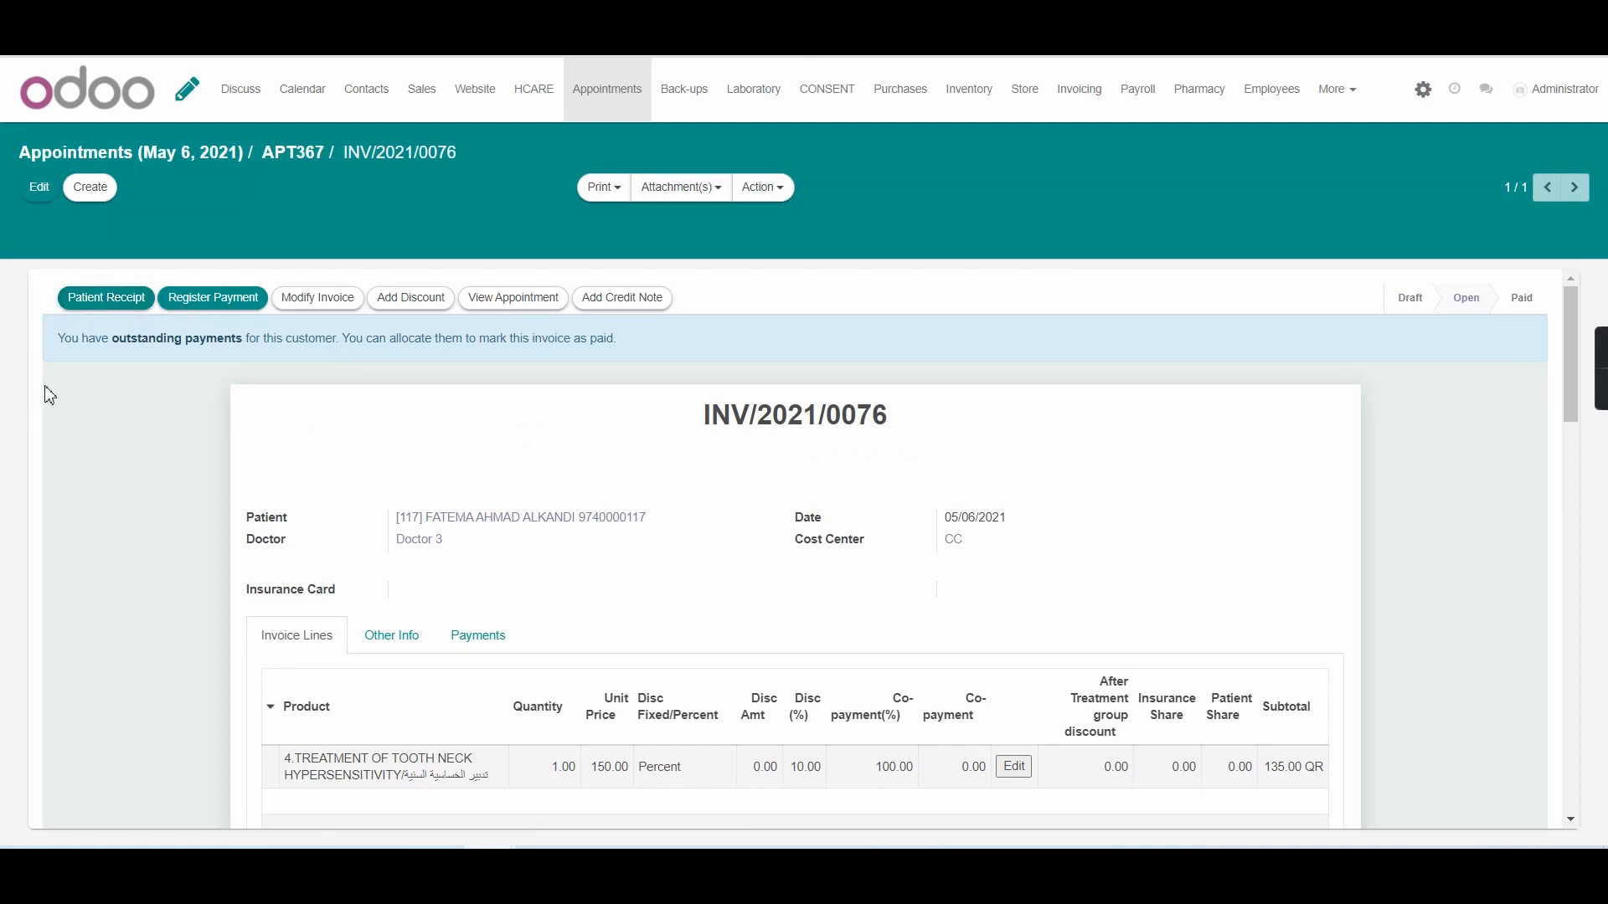
- Register a 135.00 QR payment on the open invoice using the CARD (QAR) journal and validate it
scroll(757, 620, down, 5)
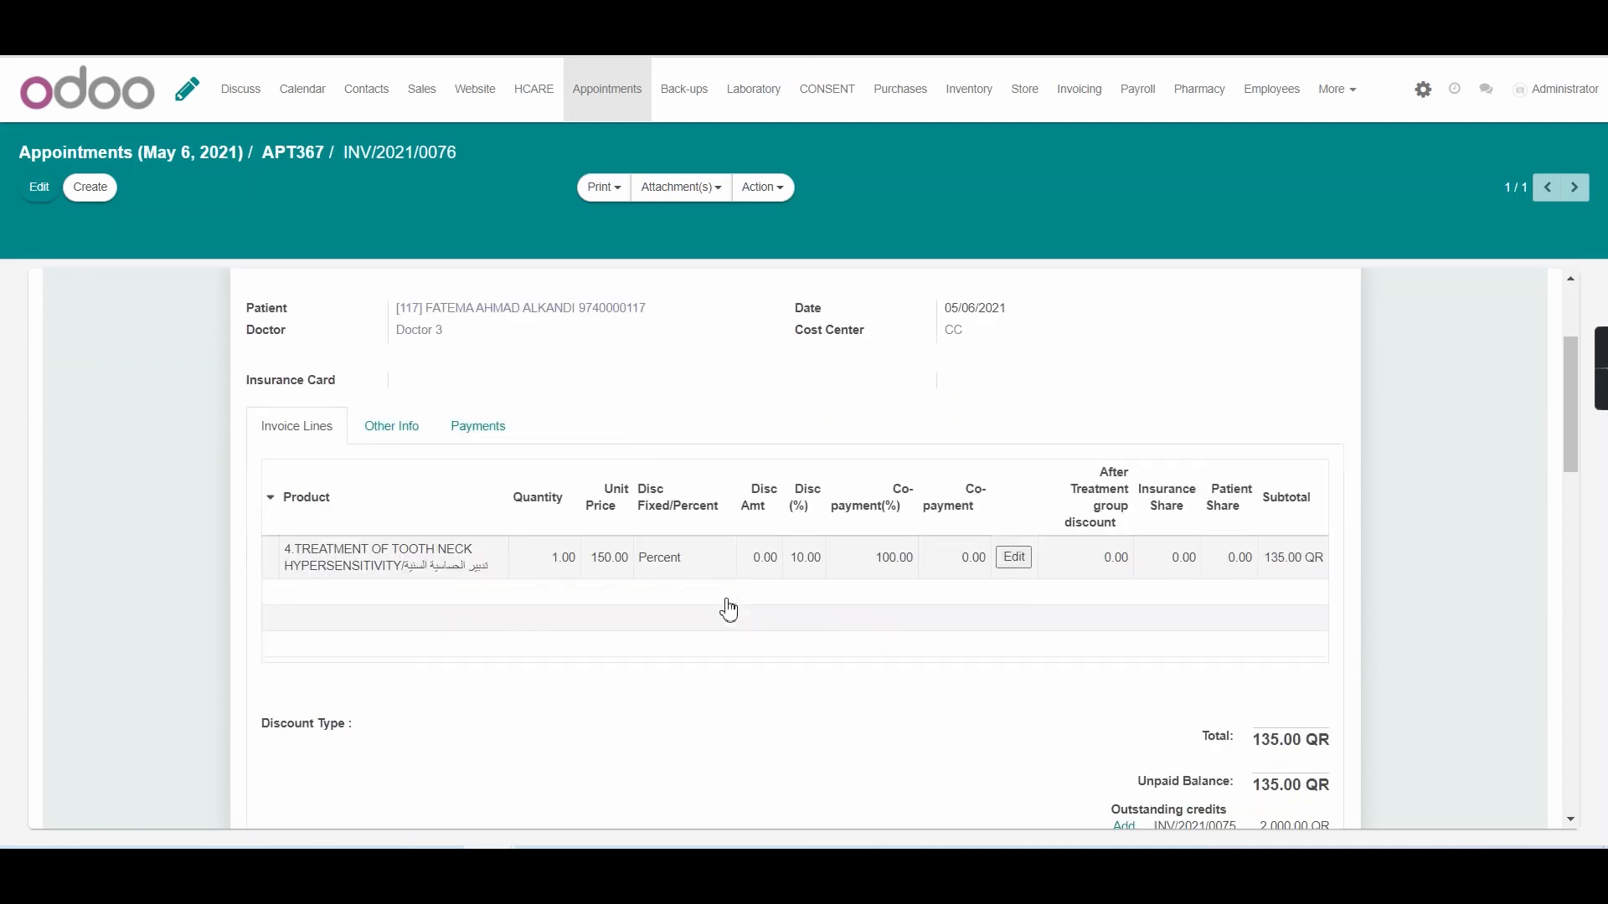
scroll(707, 536, up, 4)
scroll(419, 545, up, 2)
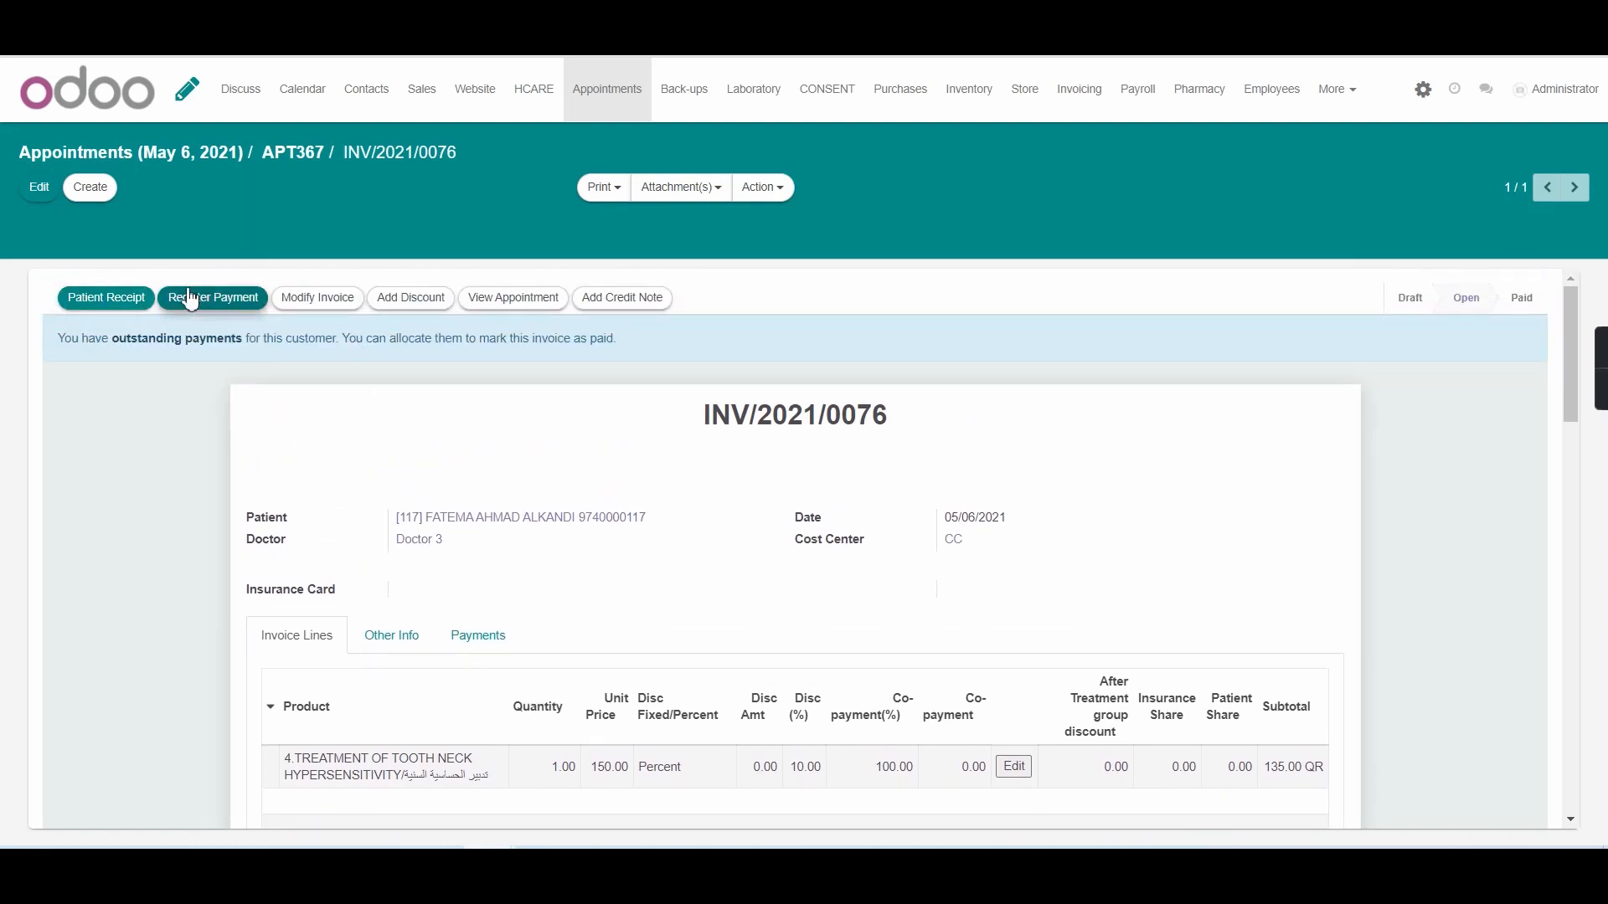
click(220, 298)
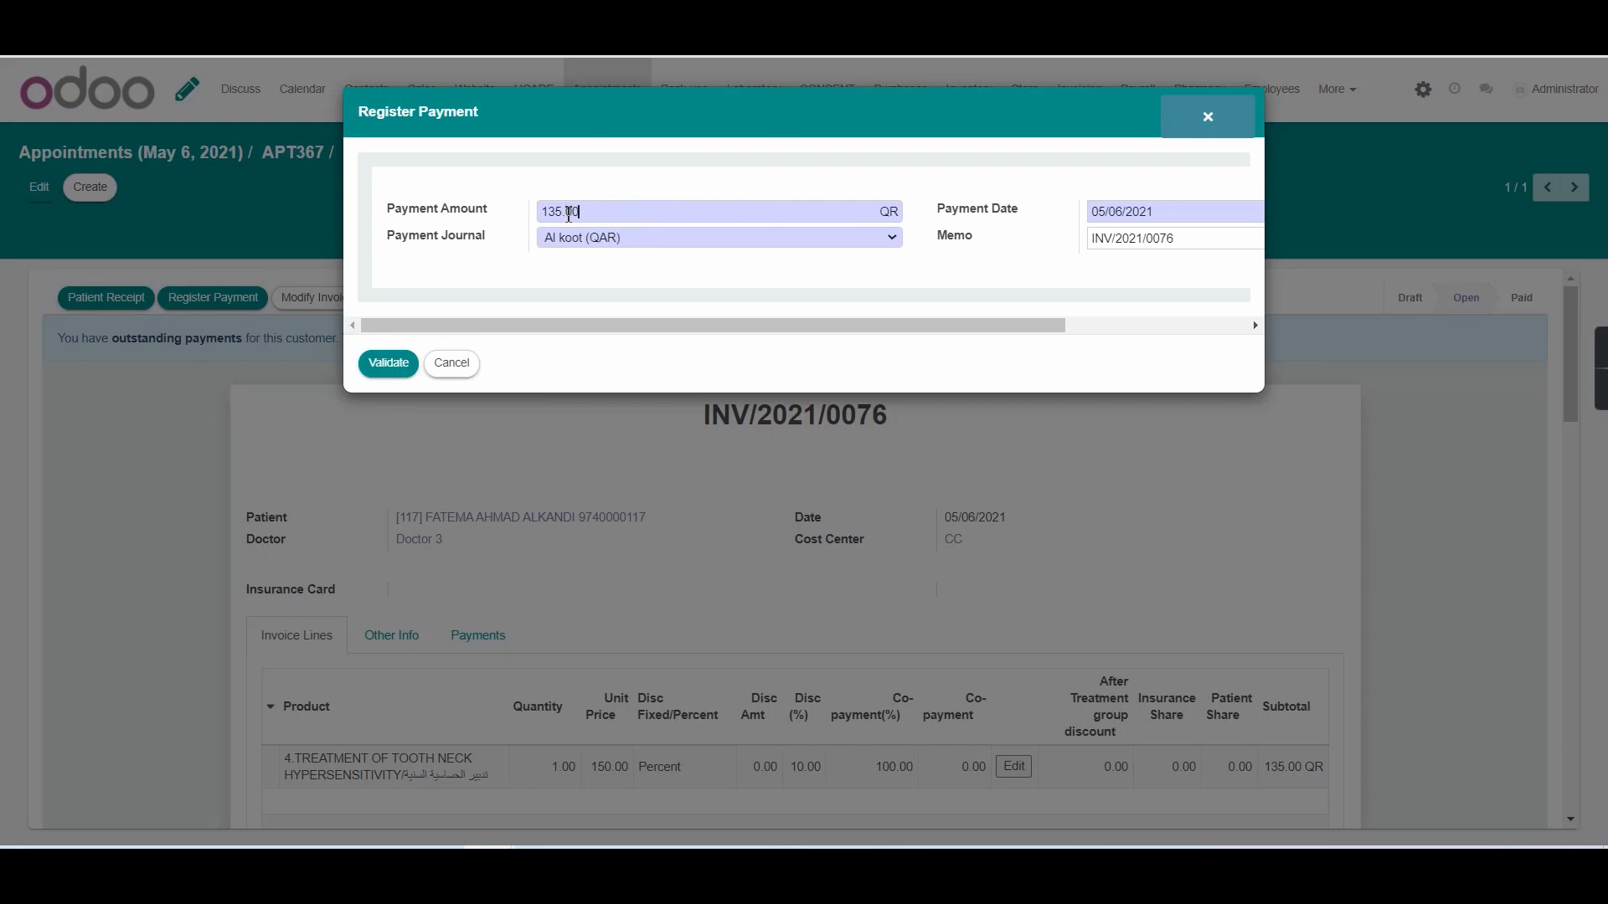
drag(562, 212, 519, 222)
click(680, 241)
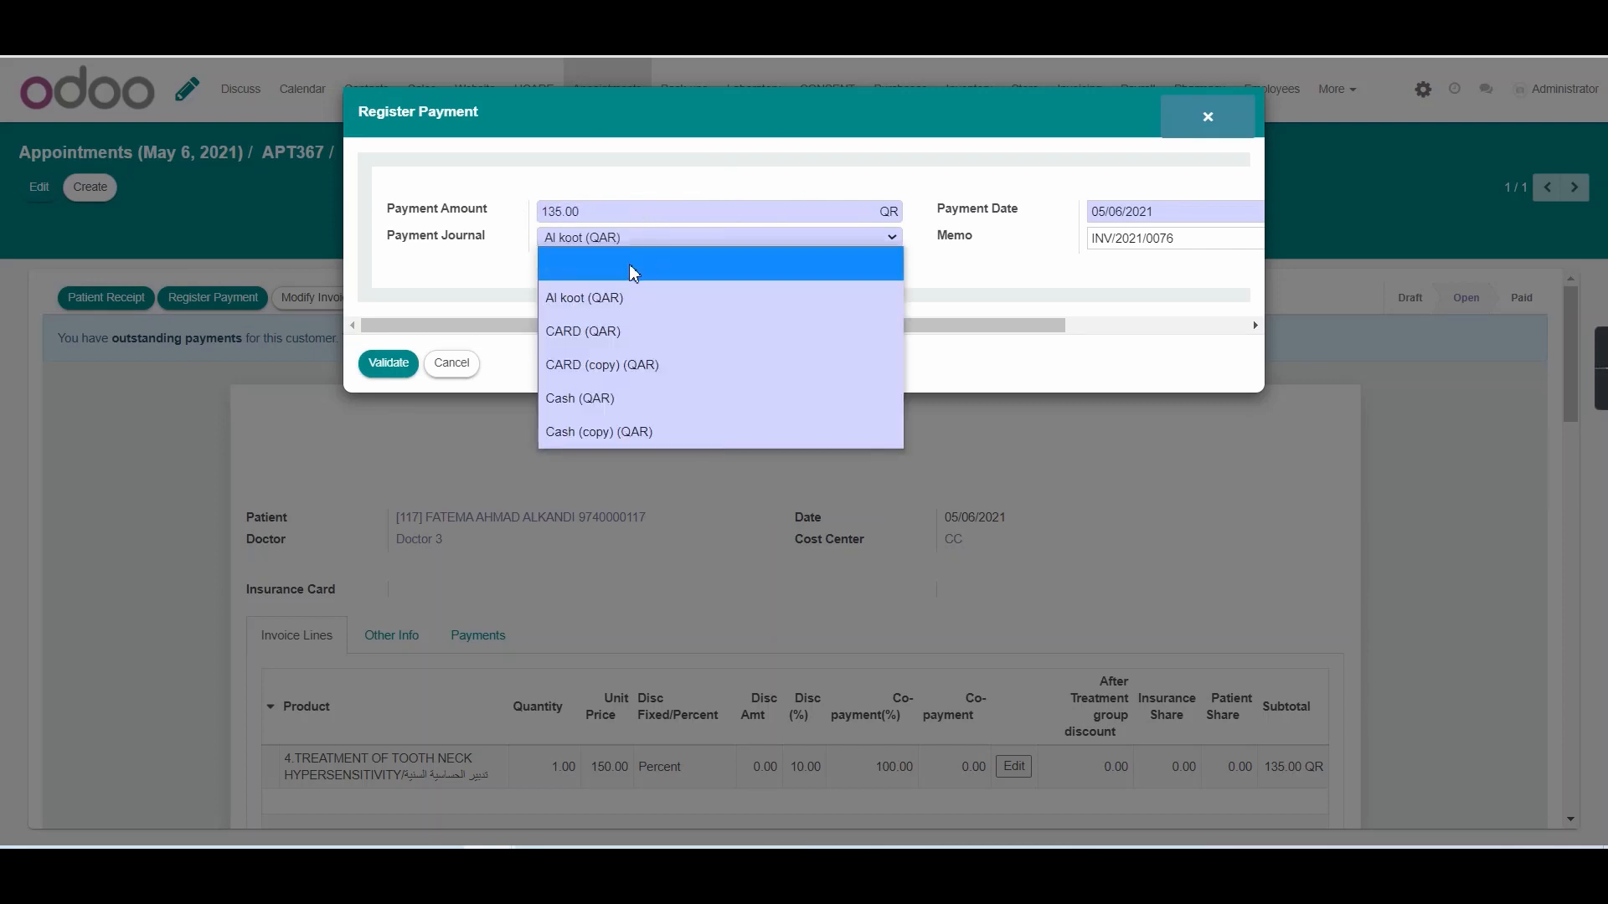
click(596, 339)
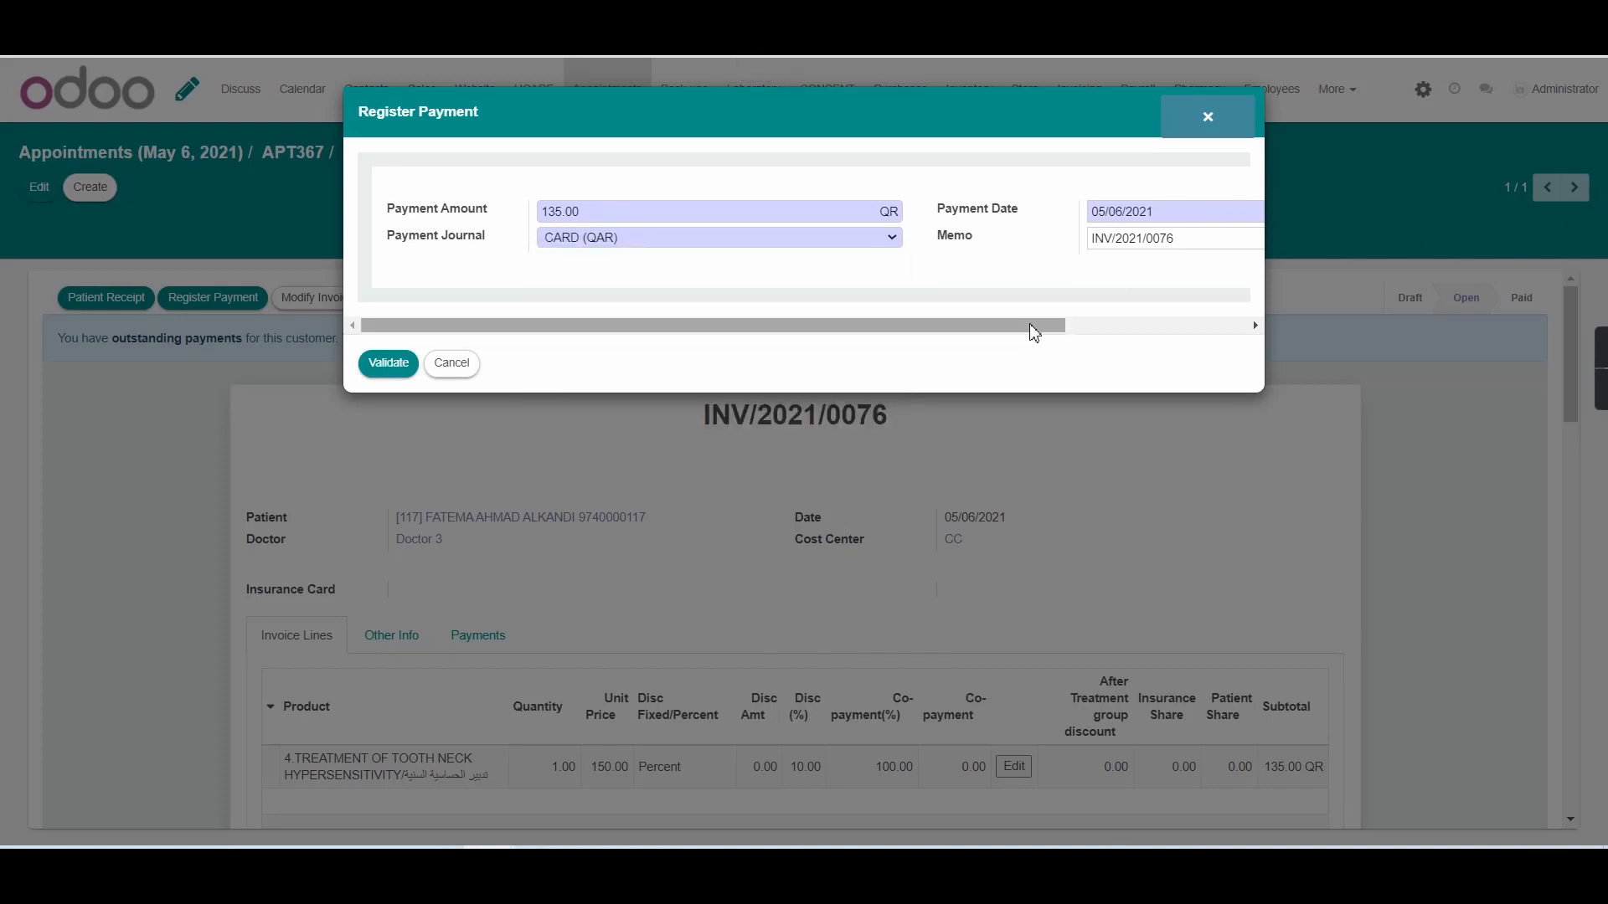
drag(1034, 333, 910, 342)
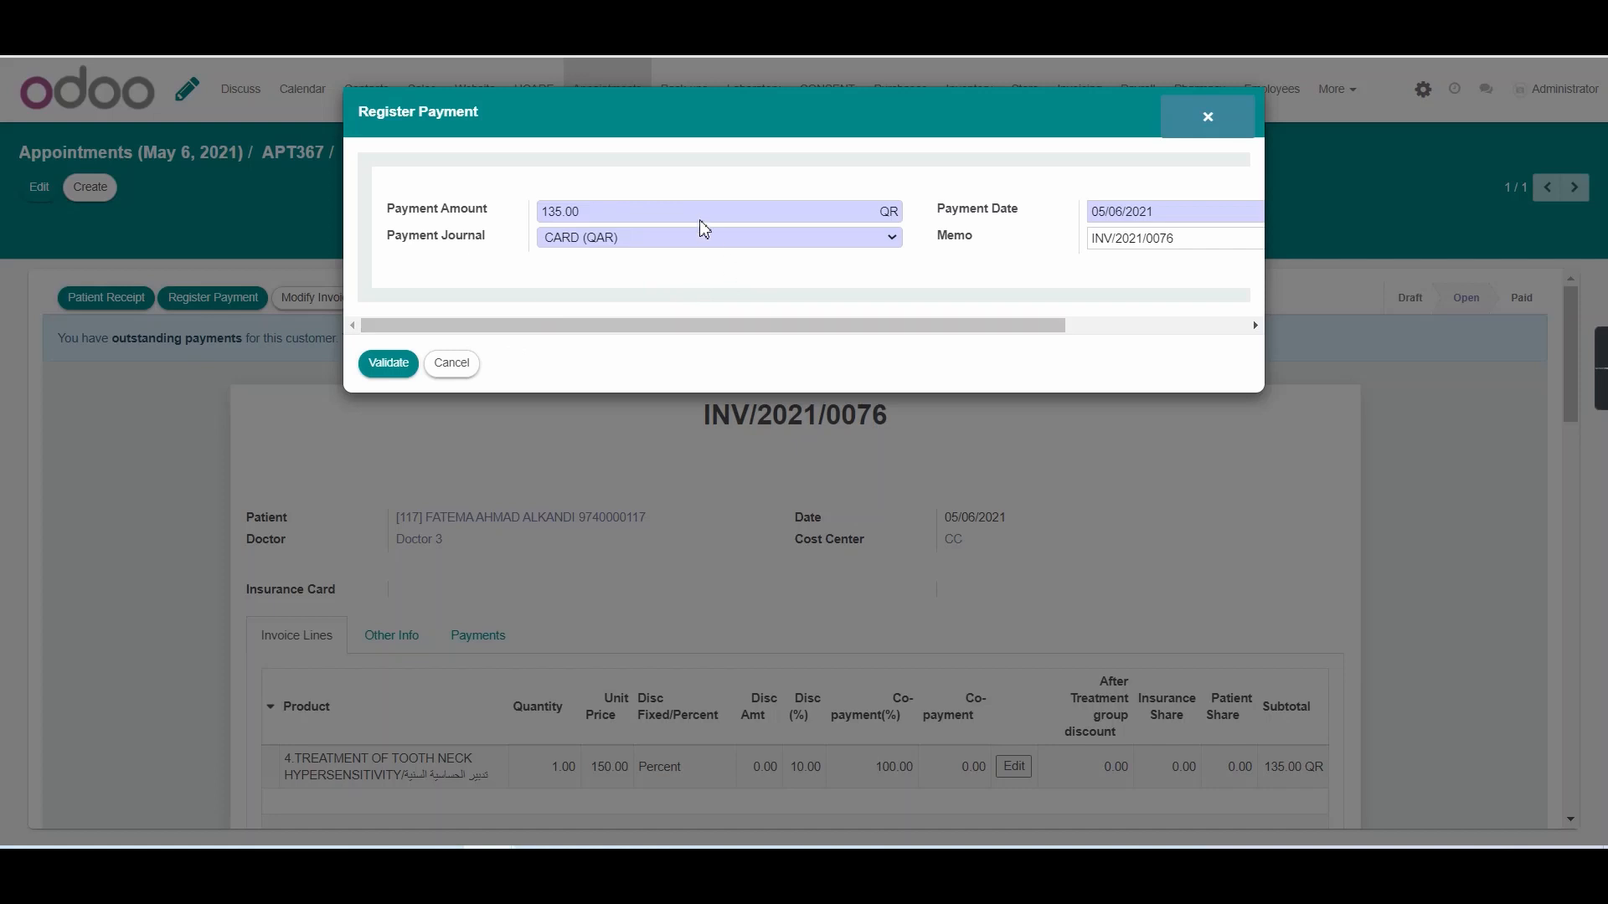
click(381, 361)
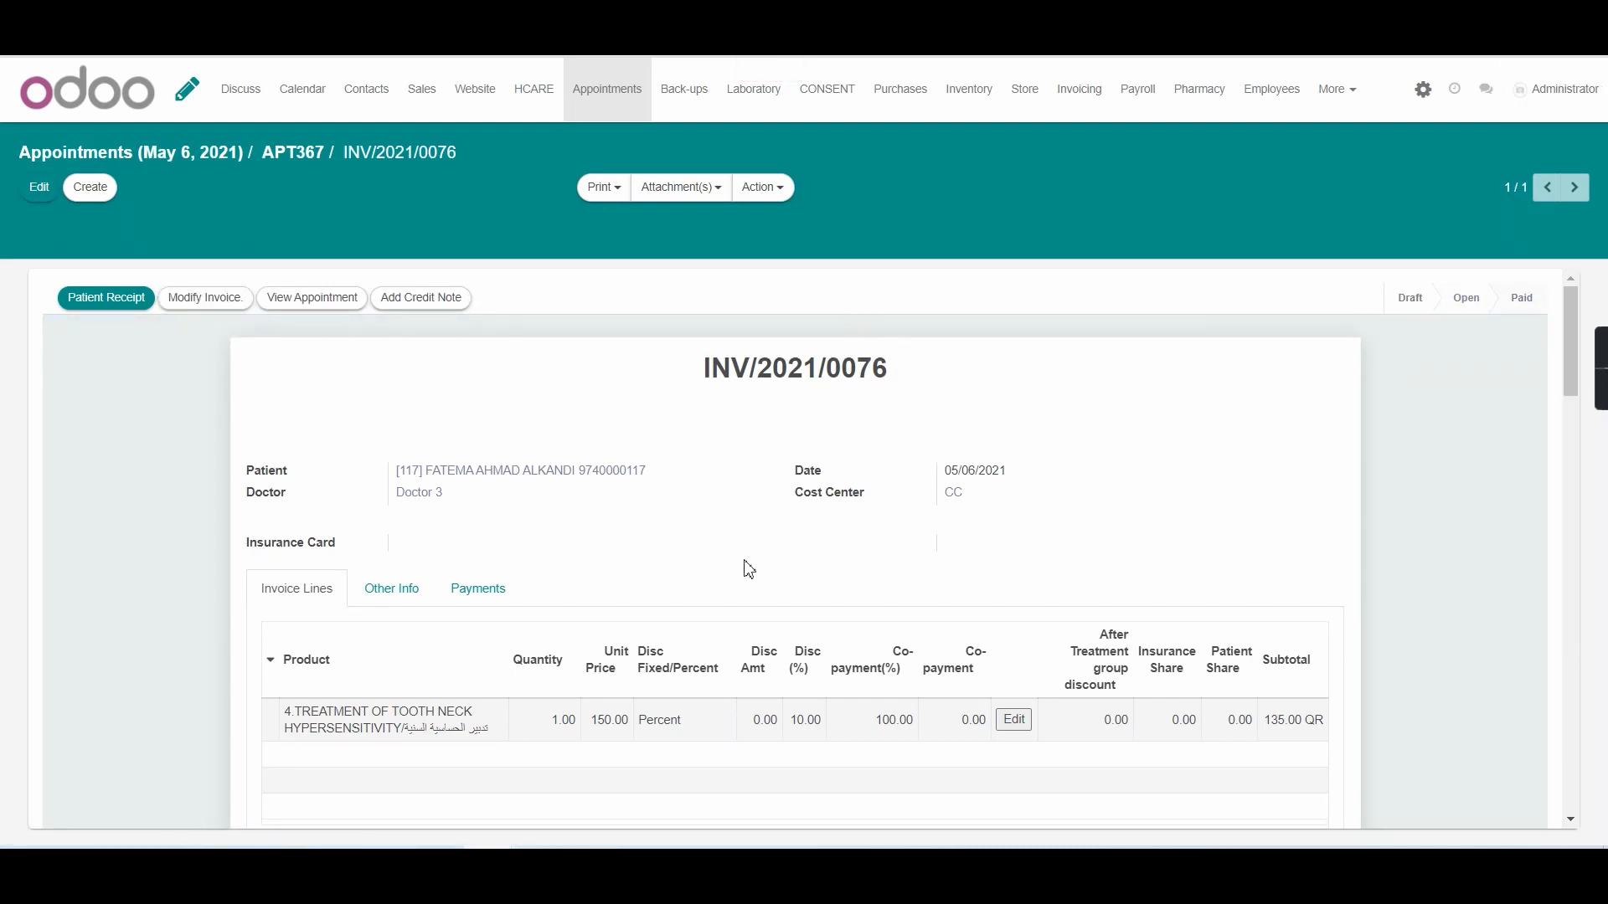
- Check the paid invoice's total, payment entry, unpaid balance and message log
scroll(749, 570, down, 4)
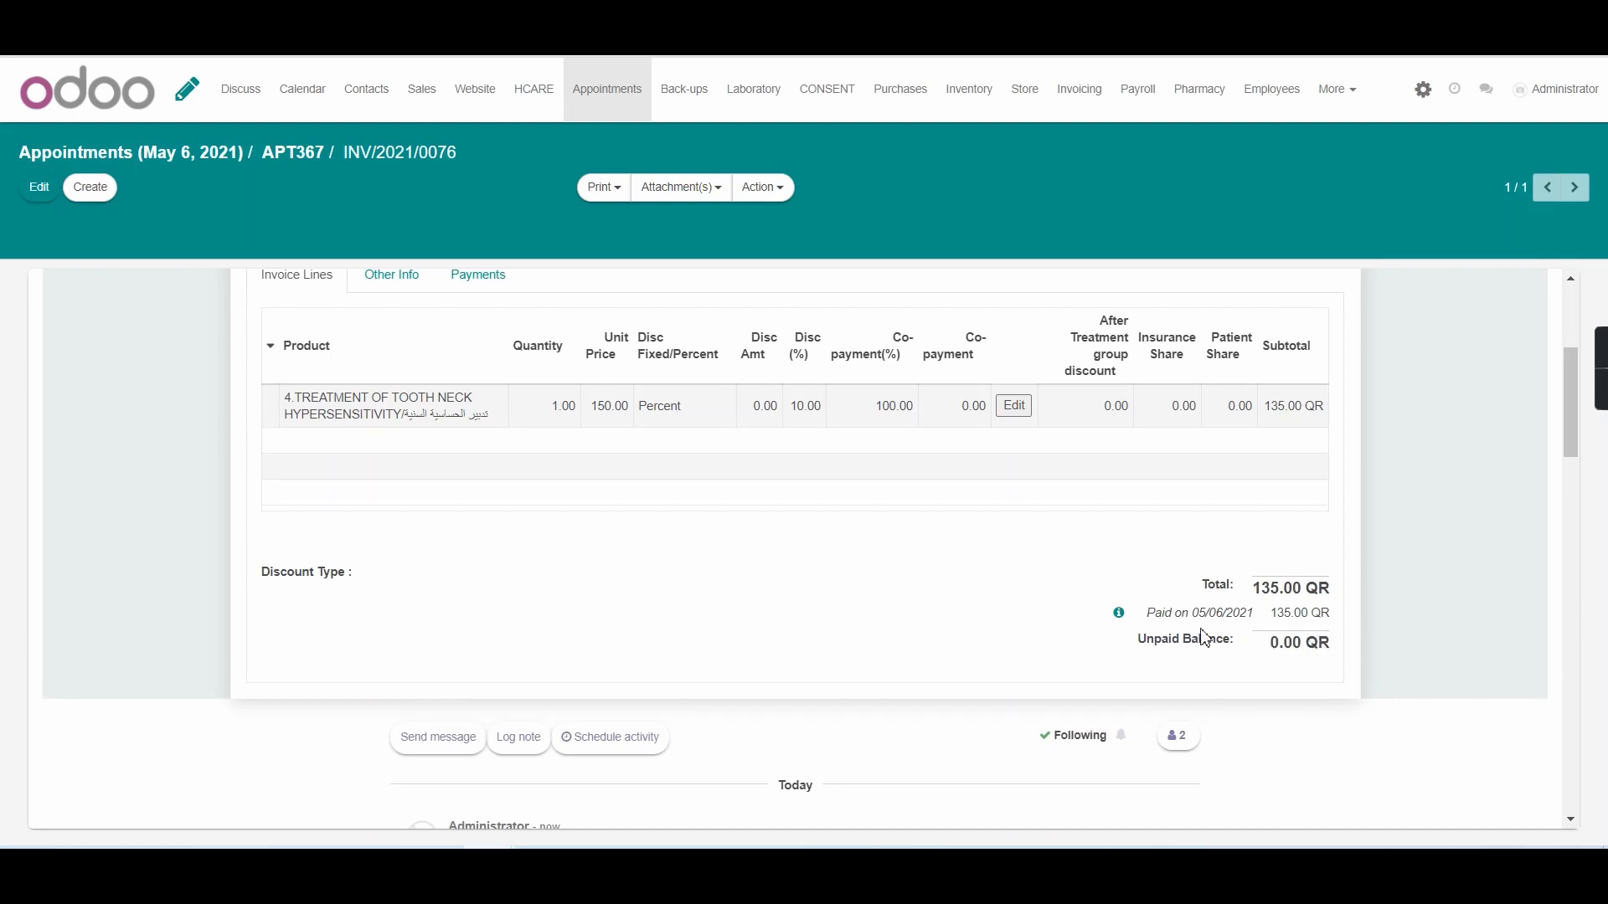
scroll(969, 586, up, 4)
scroll(1172, 553, down, 6)
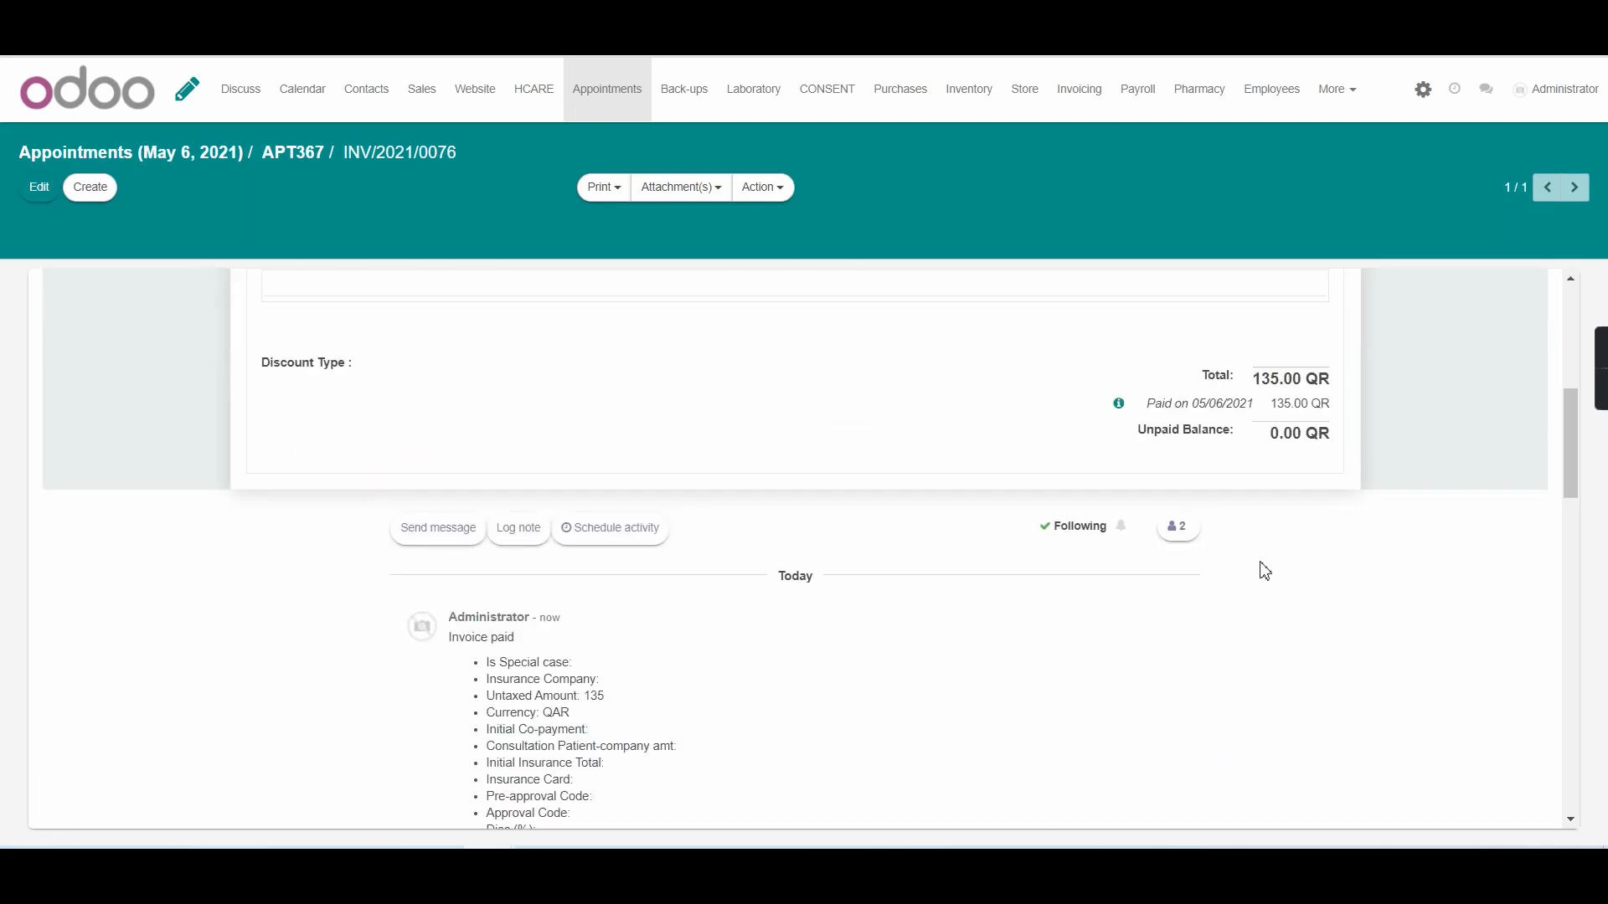
scroll(1260, 567, up, 6)
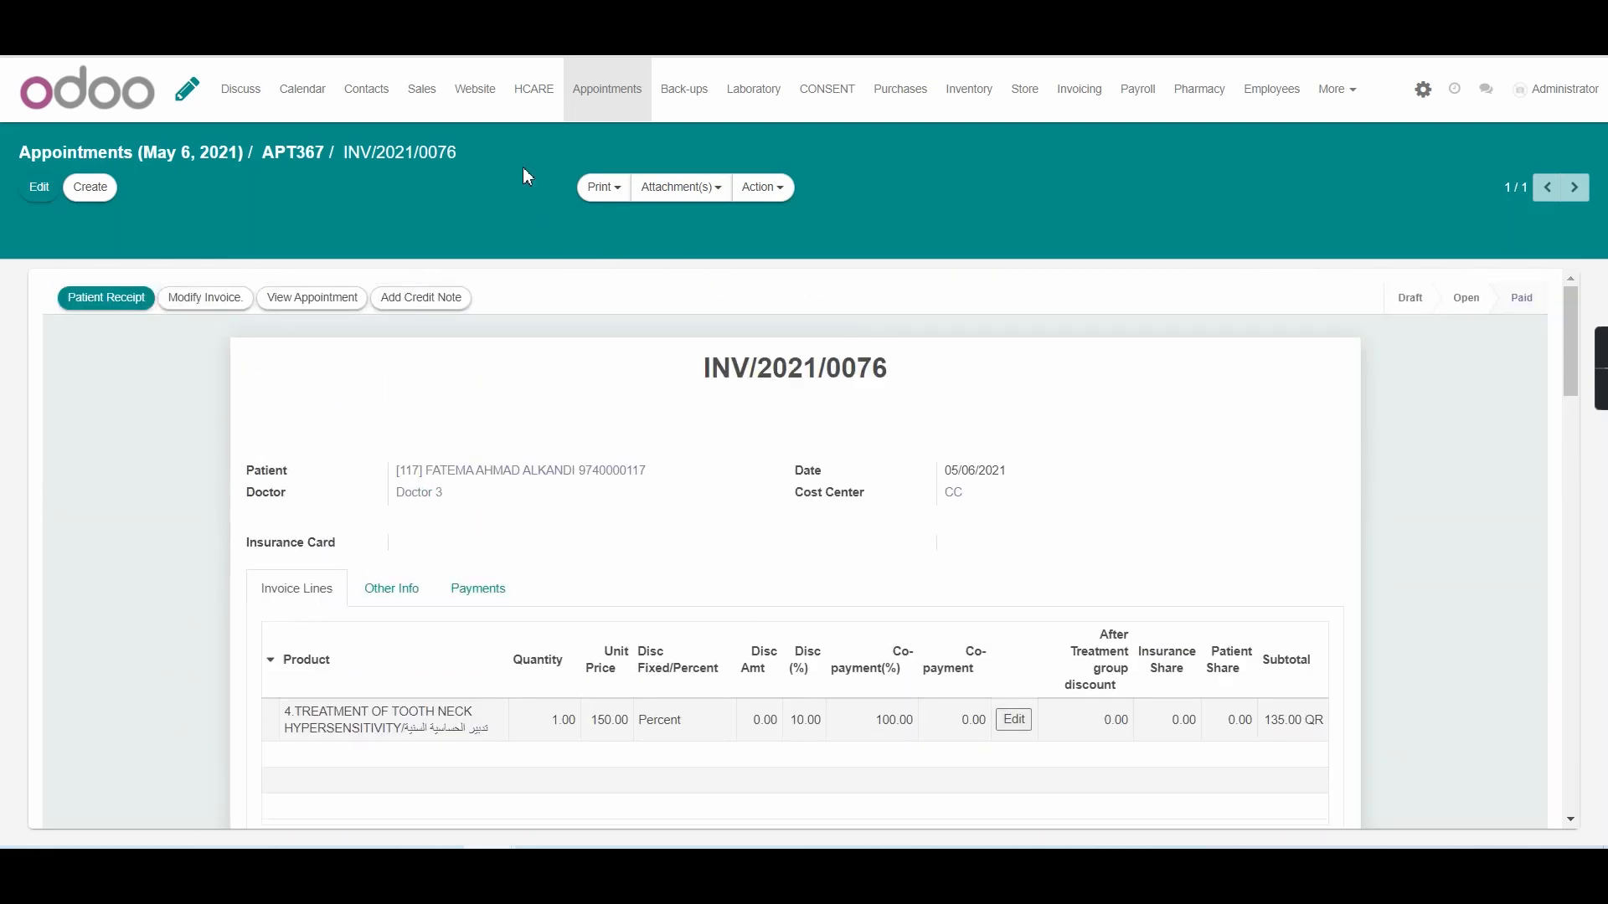
- Check the 14:30 Doctor 3 appointment in the appointments calendar and open the HCARE dashboard
click(578, 87)
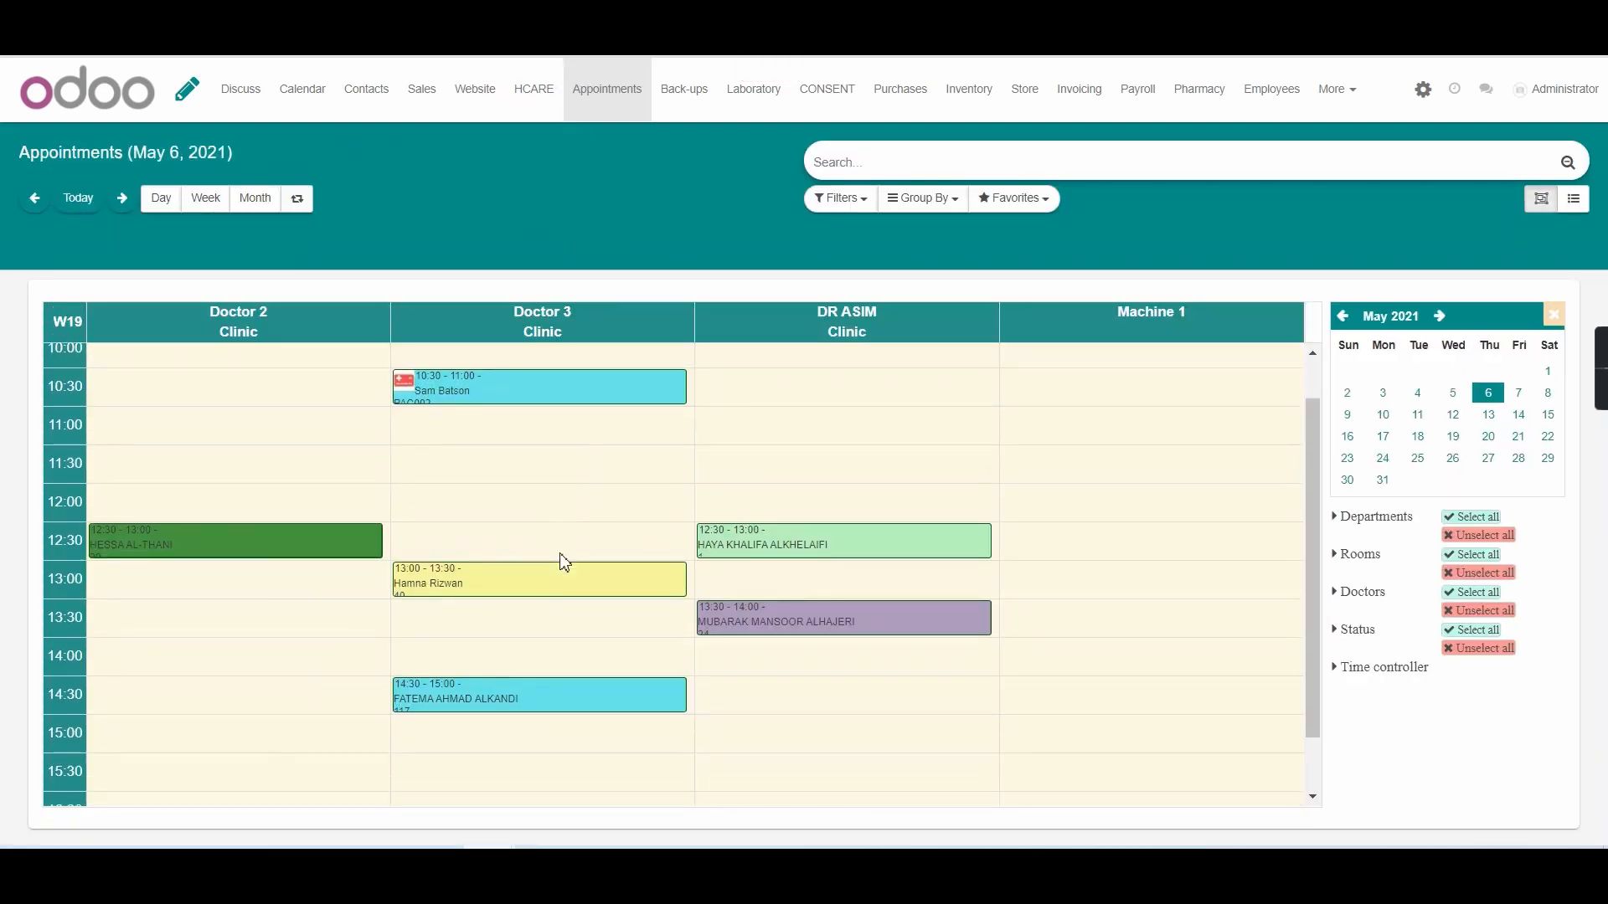
scroll(553, 586, down, 1)
mouse_move(521, 653)
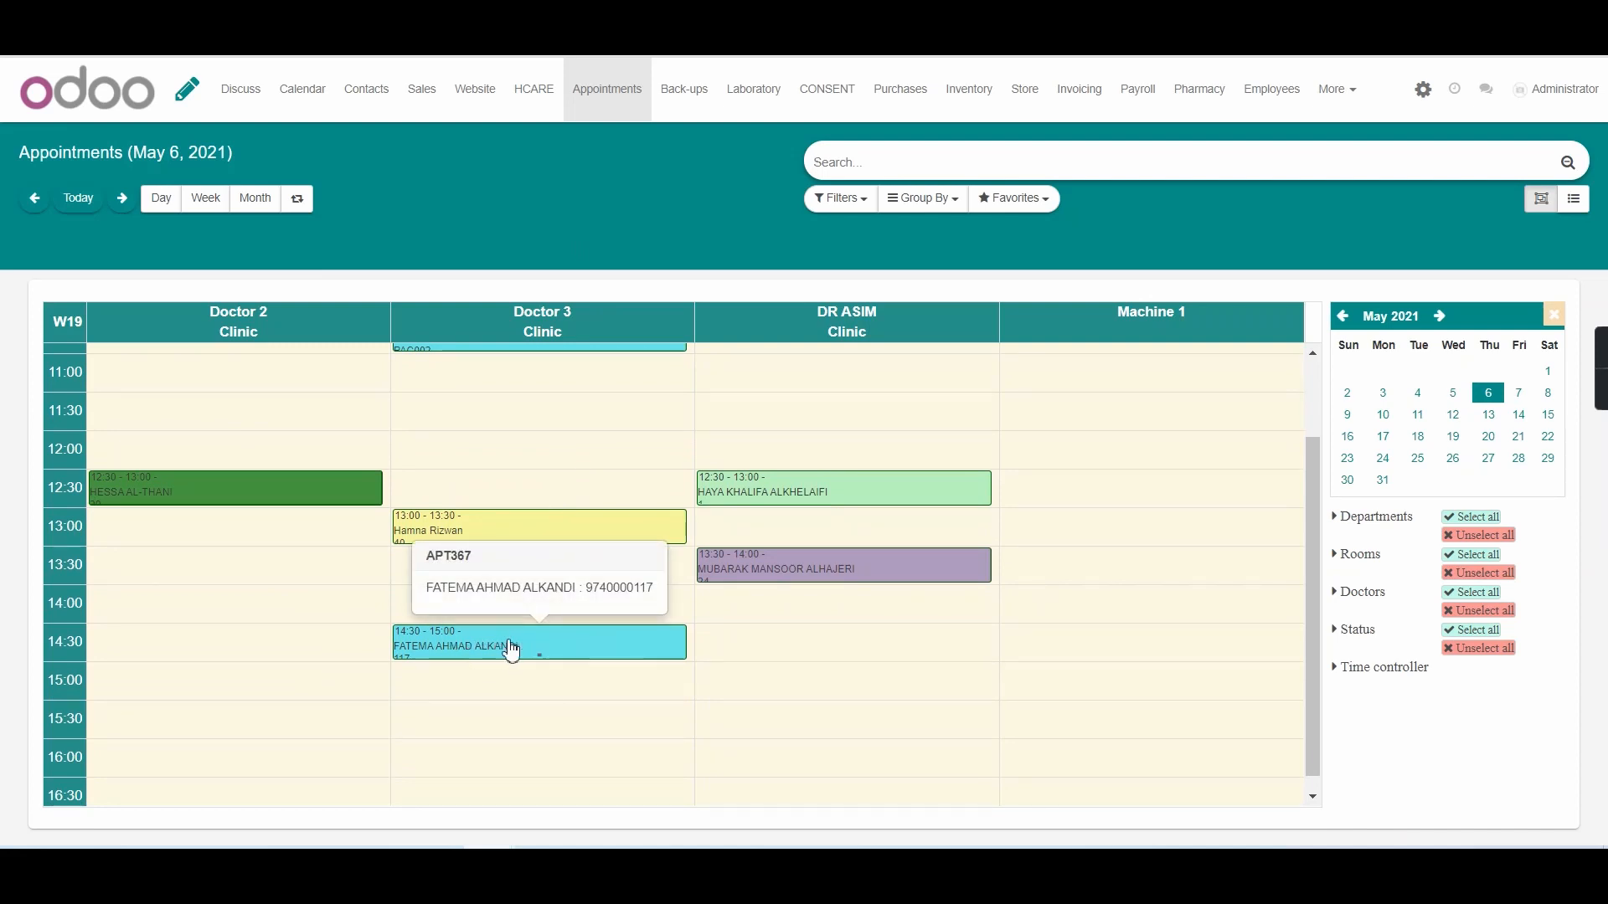
click(1378, 630)
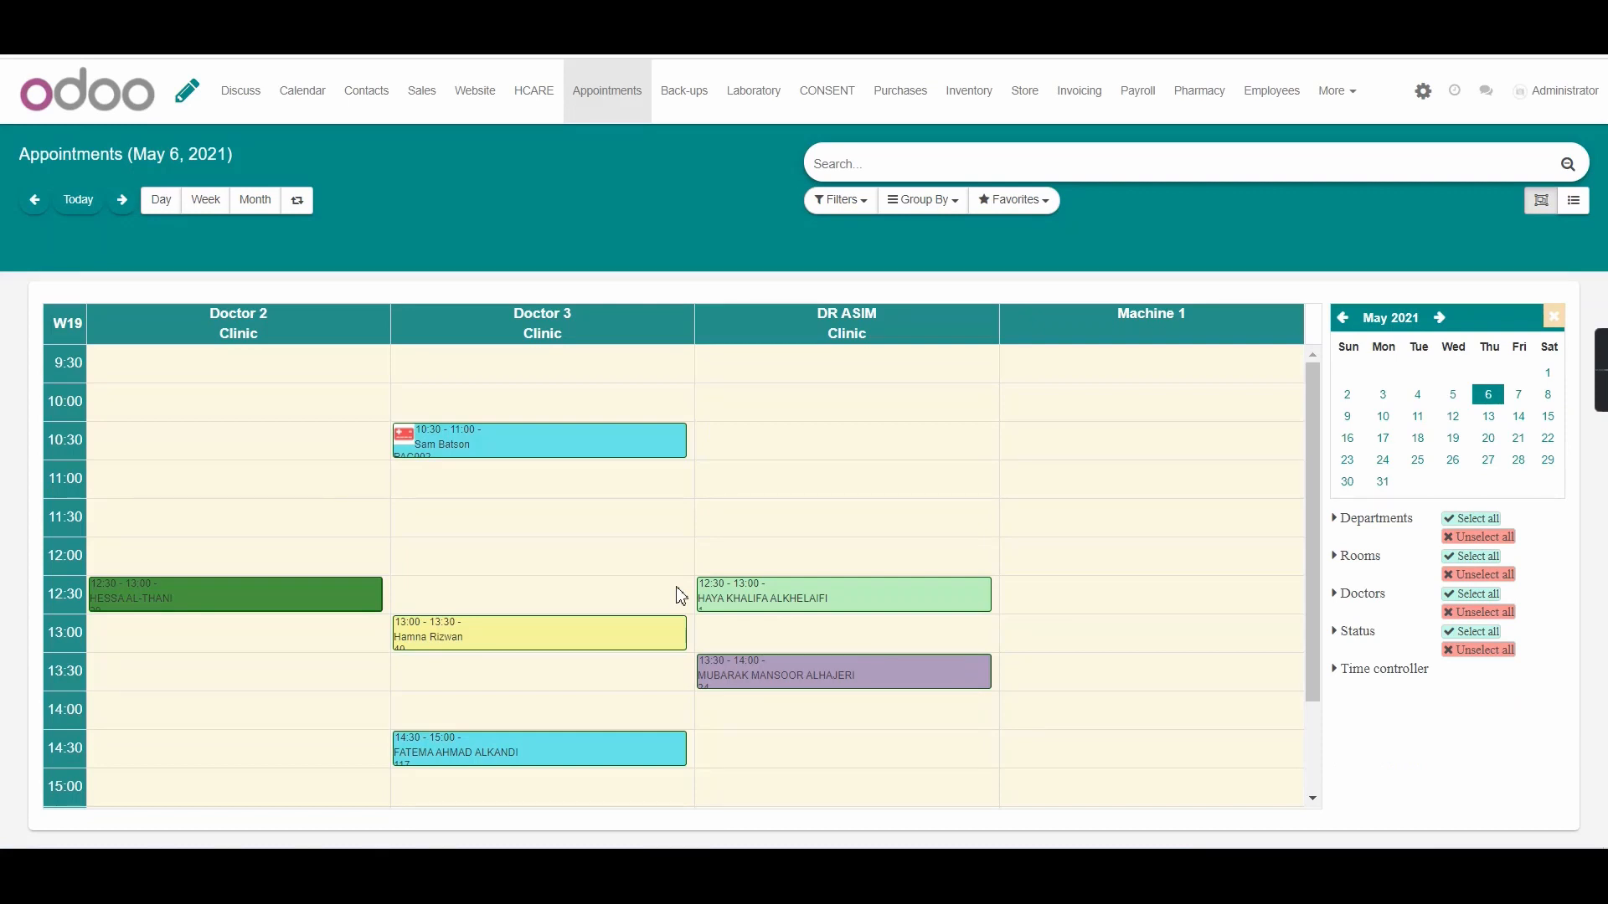
click(535, 97)
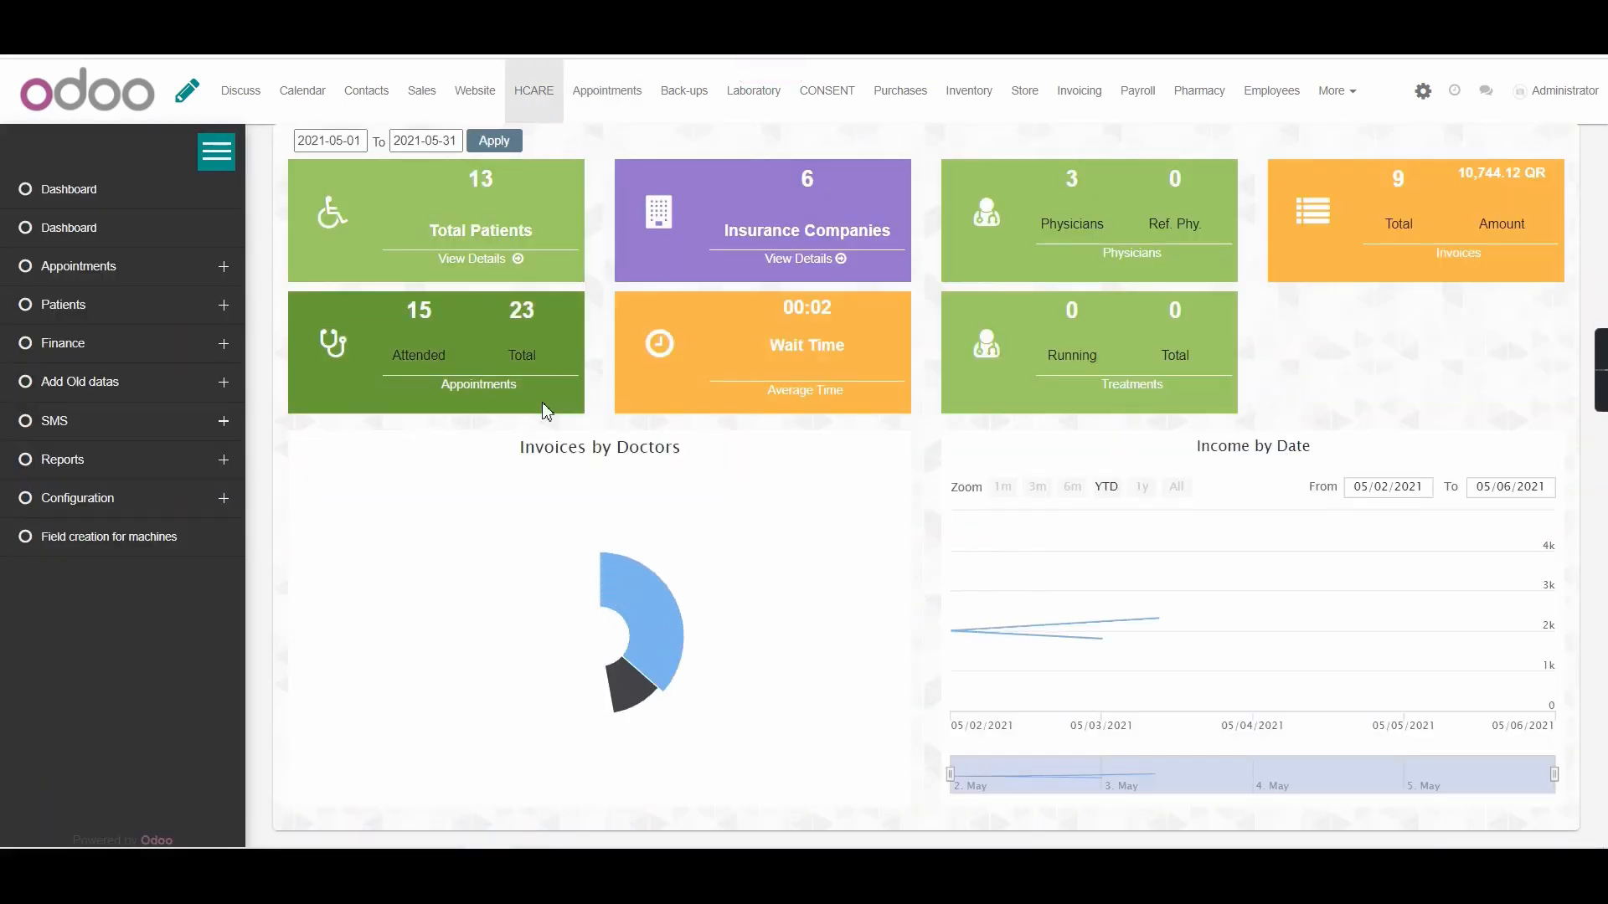